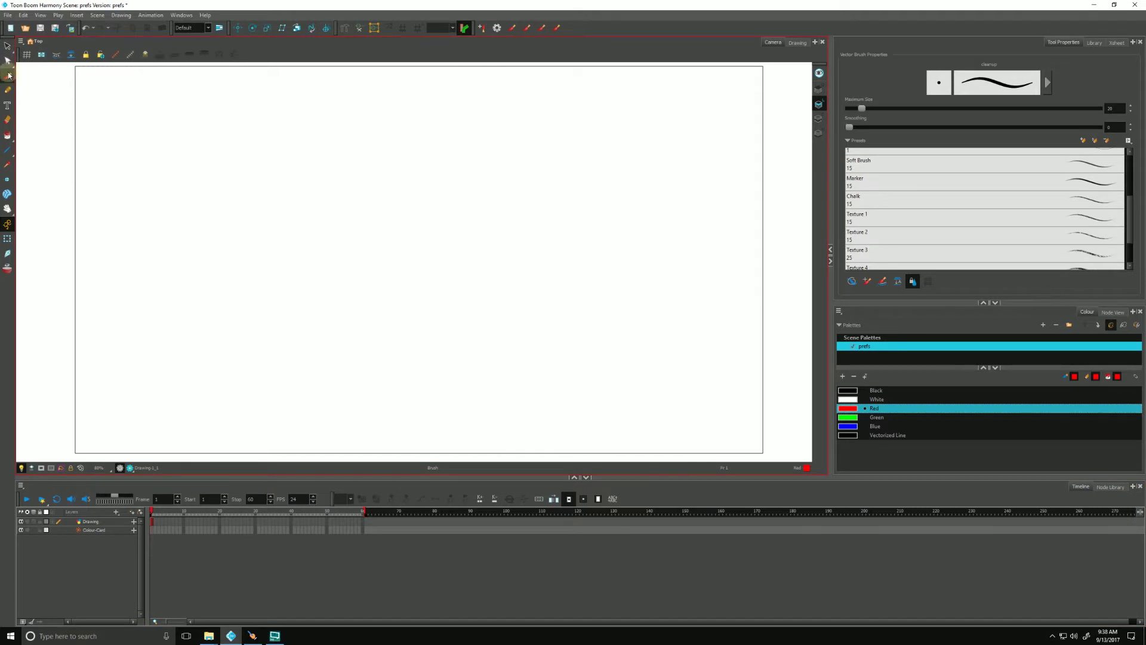
# Step: Switch the brush tool to the cleanup preset
pyautogui.click(9, 77)
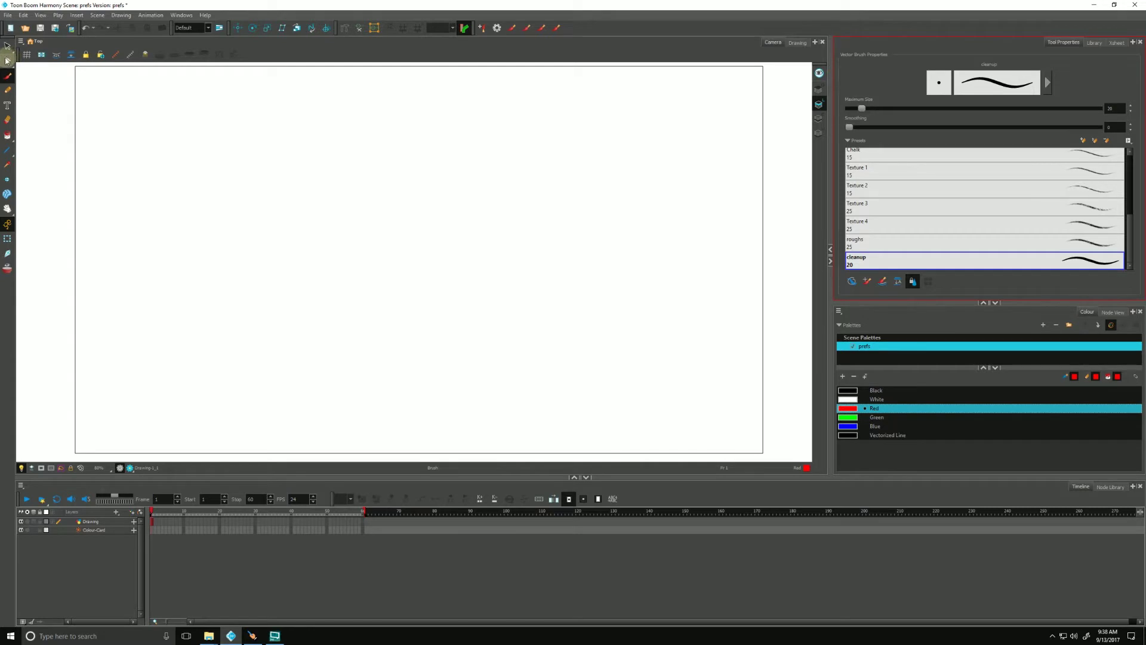
pyautogui.hotkey('alt', 'q')
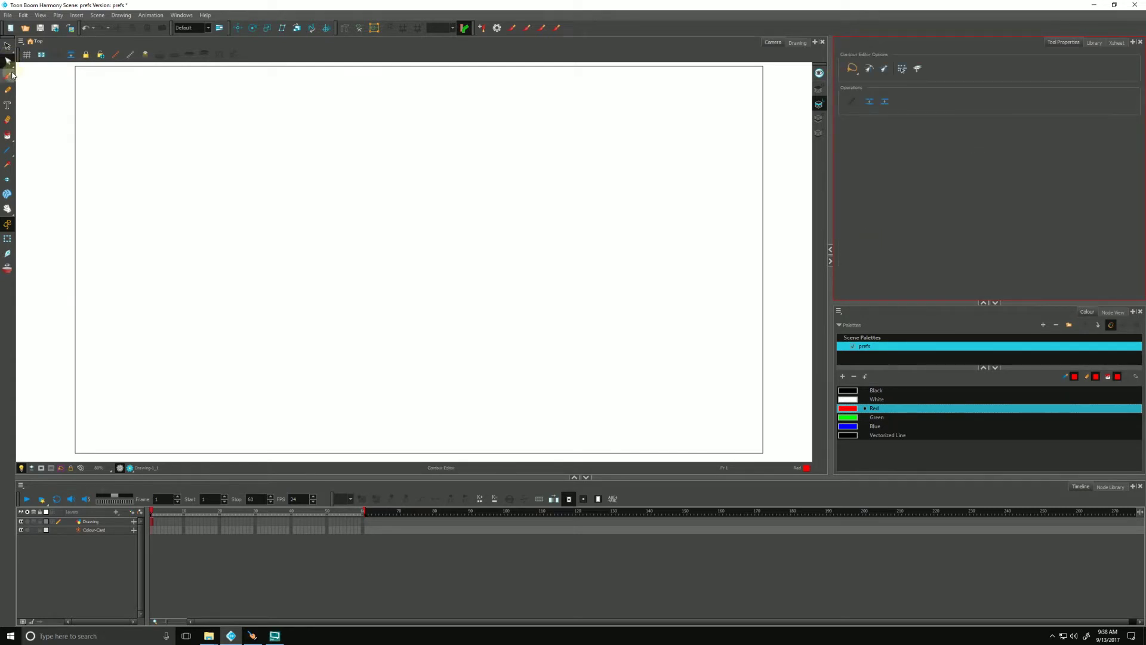
pyautogui.click(7, 76)
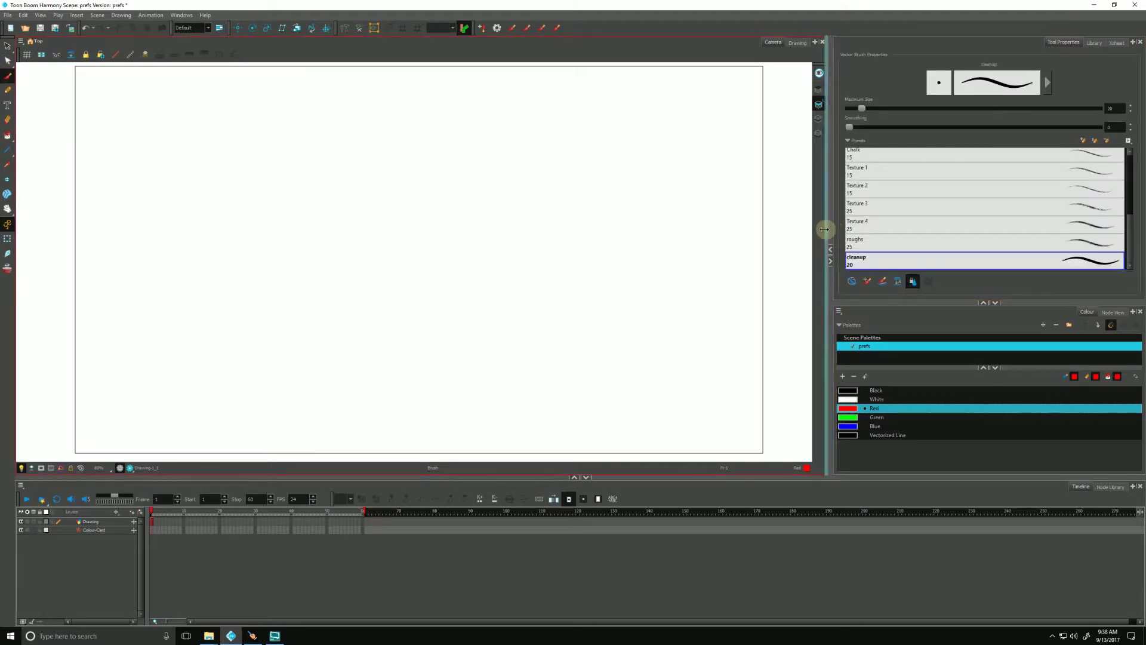
# Step: Widen the brush settings and colour panels and reposition the canvas view
pyautogui.moveTo(829, 229); pyautogui.dragTo(728, 237)
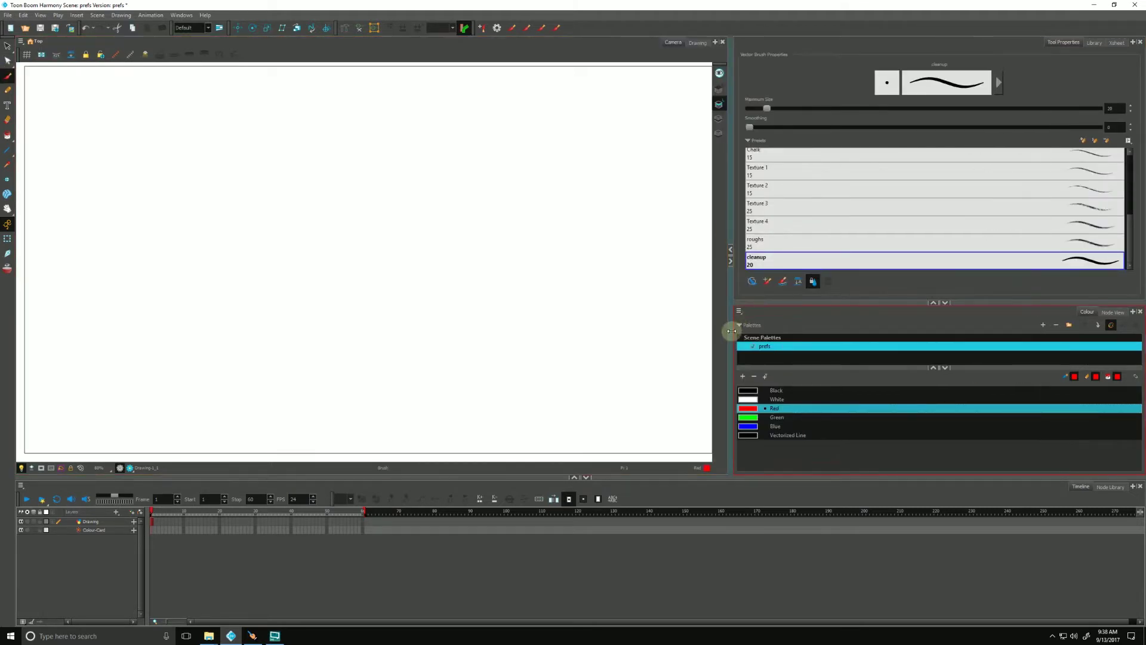
pyautogui.moveTo(730, 327)
pyautogui.mouseDown()
pyautogui.moveTo(704, 329)
pyautogui.moveTo(749, 327)
pyautogui.mouseUp()
pyautogui.click(293, 316)
pyautogui.moveTo(241, 327); pyautogui.dragTo(220, 322)
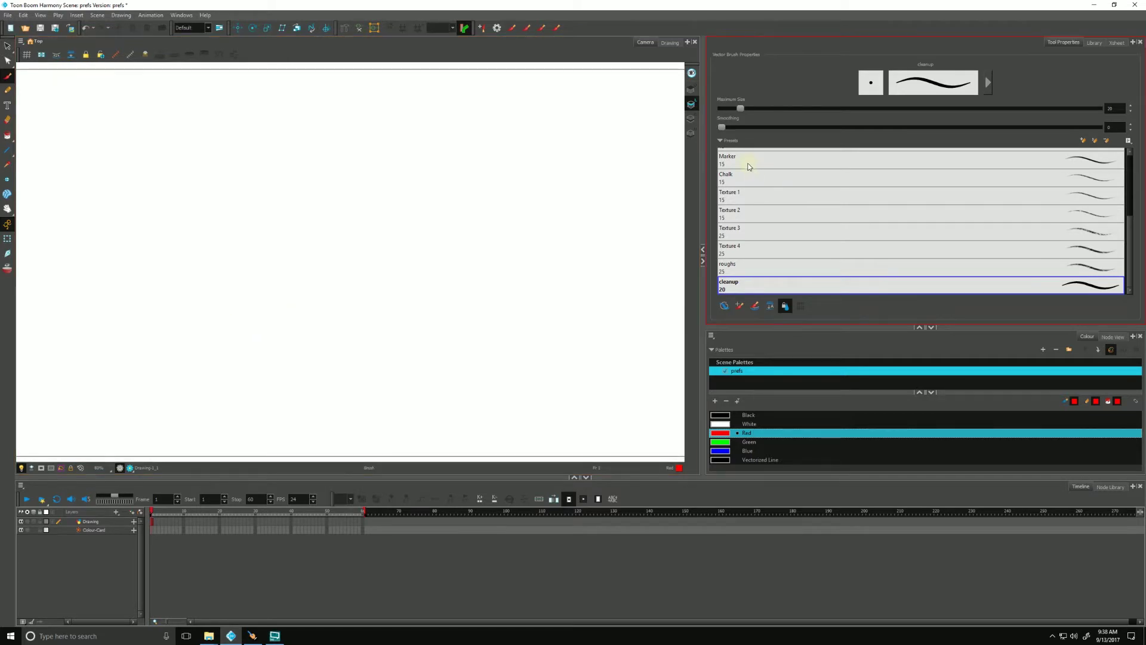
pyautogui.moveTo(1127, 226); pyautogui.dragTo(1126, 156)
# Step: Draw a black curved test stroke with the Brush 1 preset
pyautogui.click(725, 155)
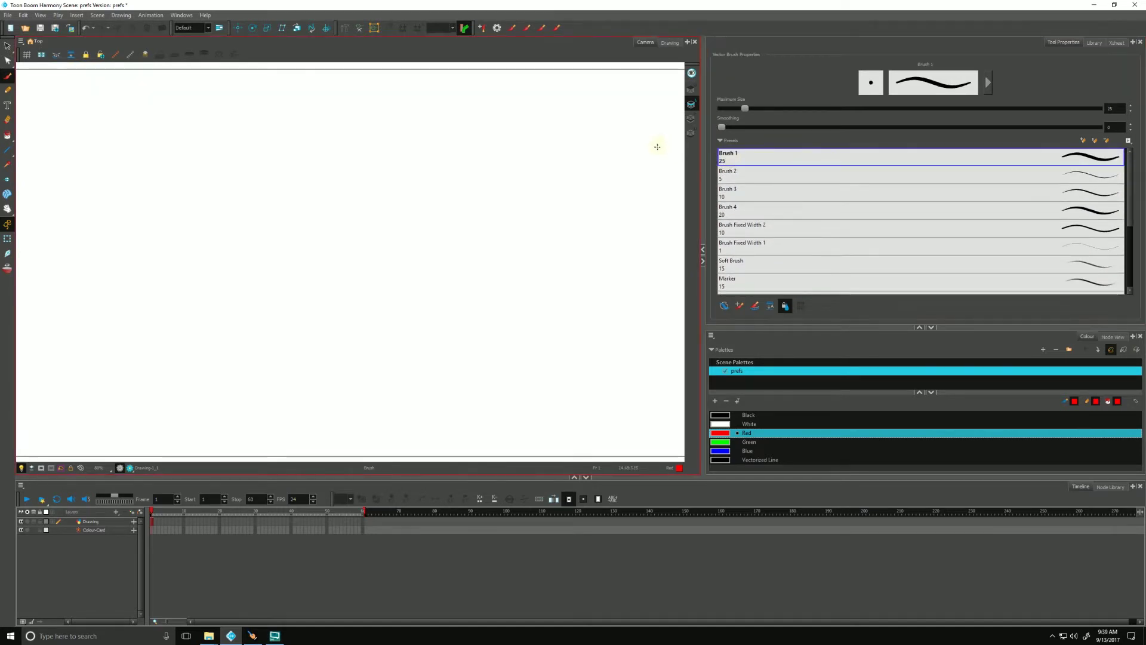
pyautogui.click(722, 415)
pyautogui.moveTo(636, 225)
pyautogui.mouseDown()
pyautogui.moveTo(501, 121)
pyautogui.moveTo(338, 127)
pyautogui.mouseUp()
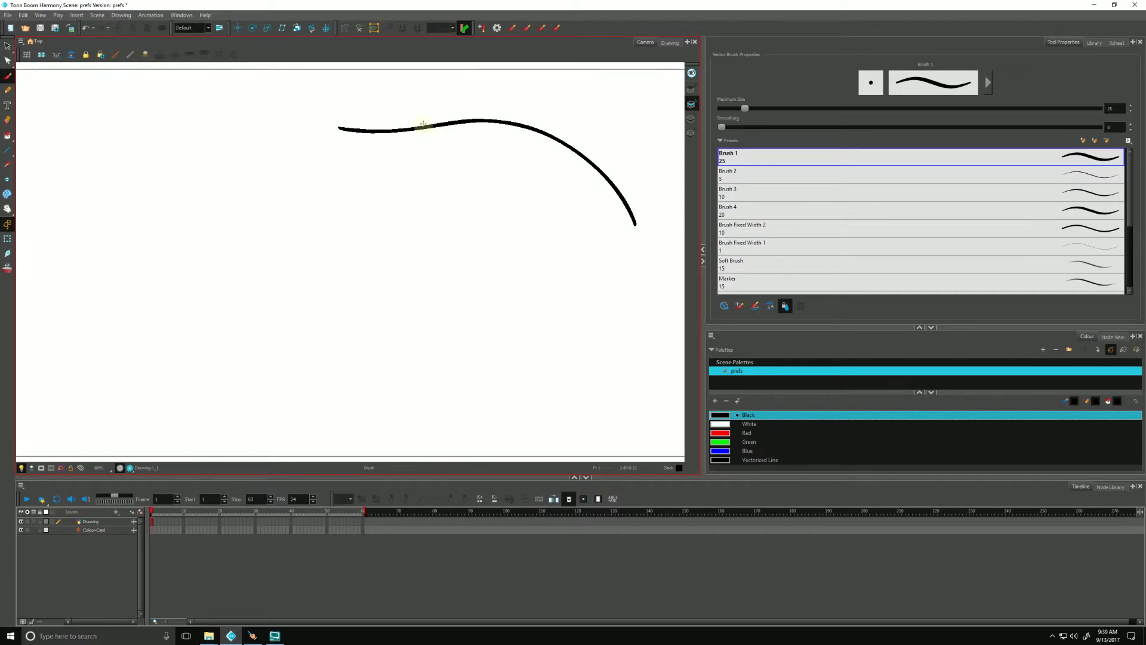
pyautogui.moveTo(1129, 206); pyautogui.dragTo(1130, 255)
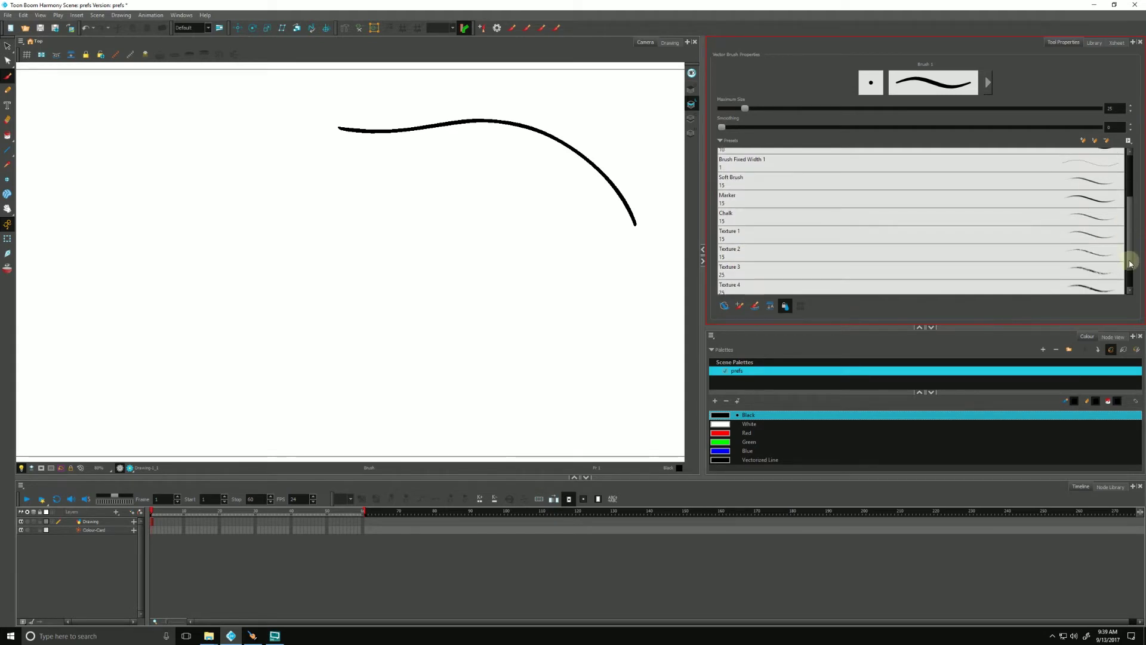
# Step: Draw two faint textured test strokes with the Texture 3 preset
pyautogui.click(757, 275)
pyautogui.moveTo(616, 258)
pyautogui.mouseDown()
pyautogui.moveTo(472, 180)
pyautogui.moveTo(258, 158)
pyautogui.mouseUp()
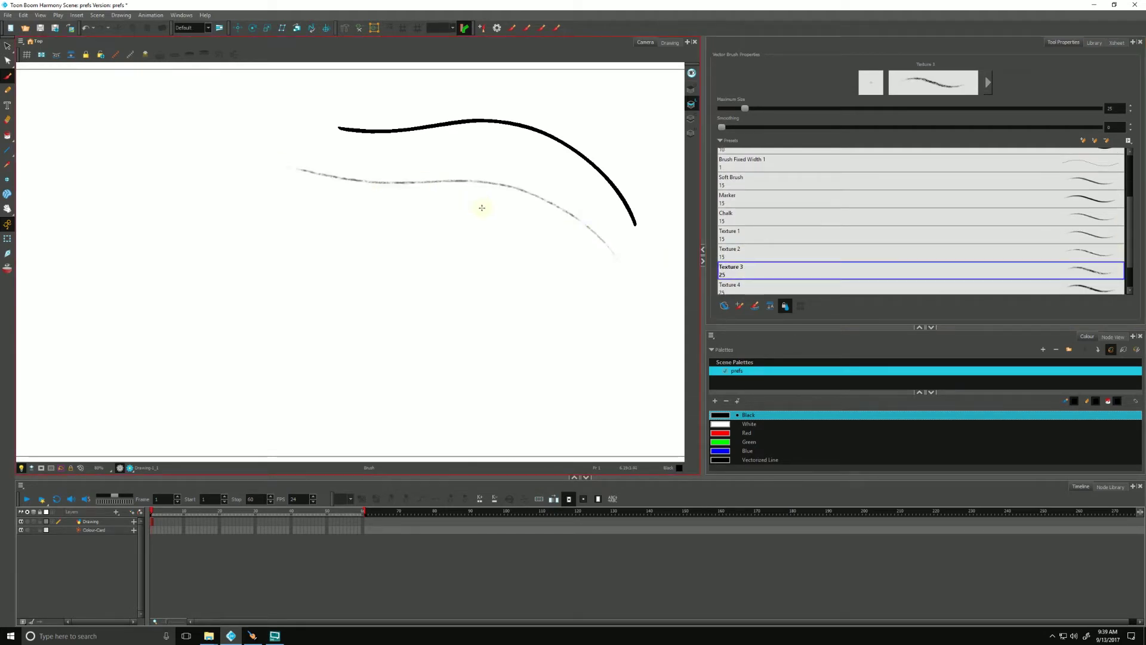
pyautogui.moveTo(572, 237); pyautogui.dragTo(298, 173)
# Step: Enlarge the Texture 3 brush, draw thick textured strokes, then delete all test strokes
pyautogui.press('o')
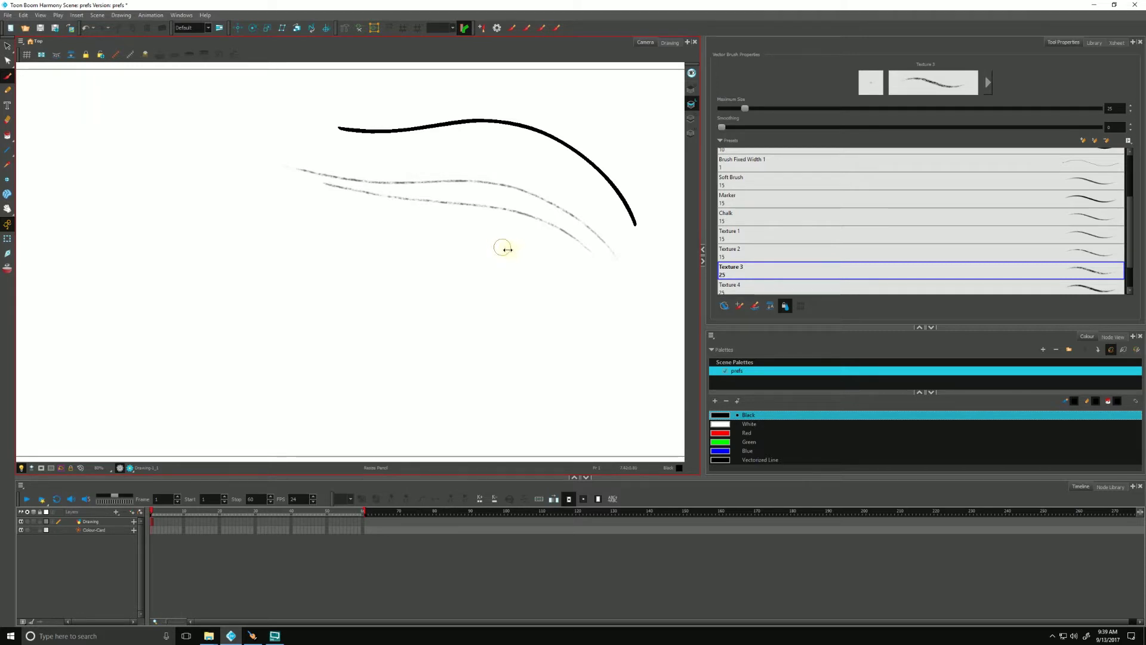
pyautogui.moveTo(504, 248)
pyautogui.mouseDown()
pyautogui.moveTo(573, 249)
pyautogui.moveTo(289, 198)
pyautogui.mouseUp()
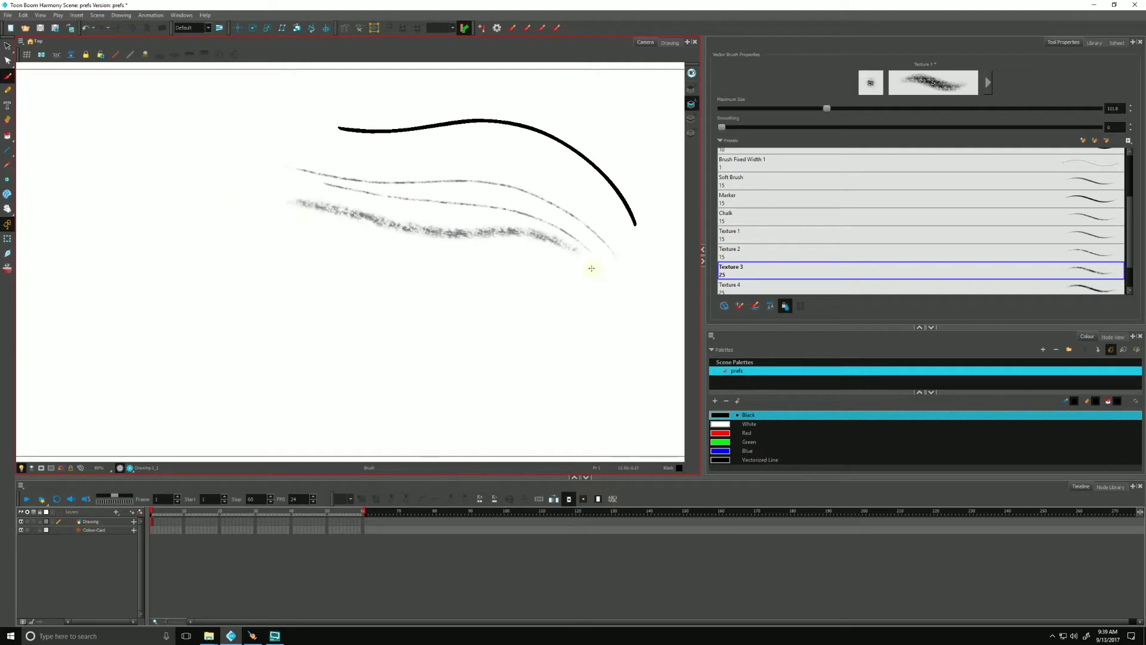
pyautogui.moveTo(595, 267); pyautogui.dragTo(302, 208)
pyautogui.moveTo(523, 254)
pyautogui.mouseDown()
pyautogui.moveTo(354, 233)
pyautogui.moveTo(269, 201)
pyautogui.mouseUp()
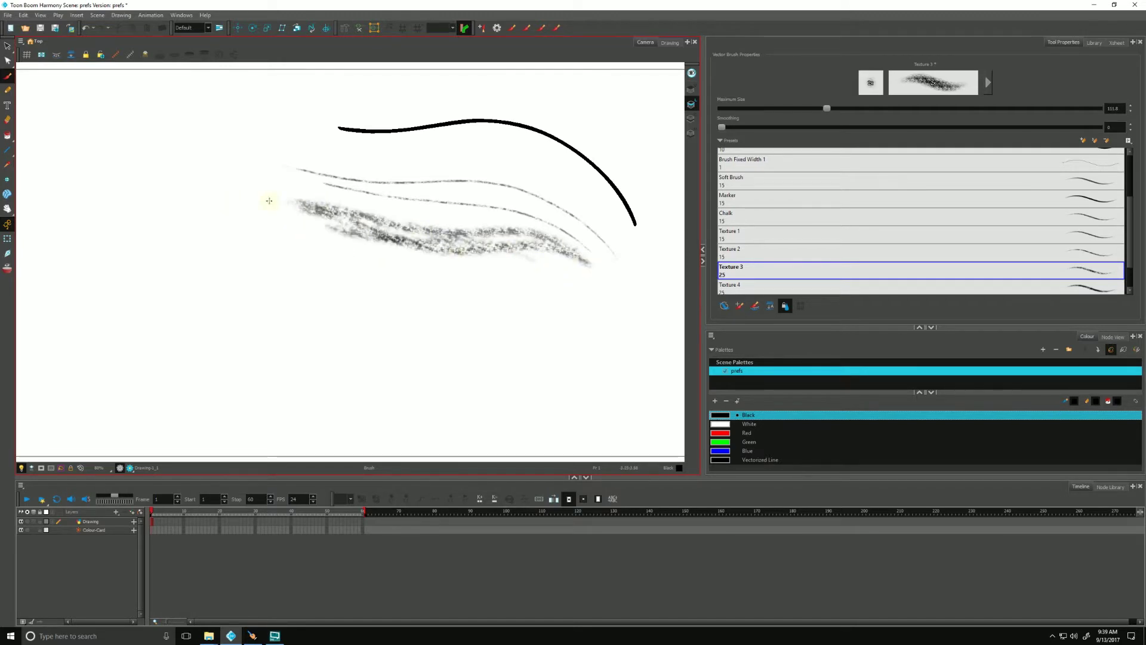
pyautogui.hotkey('ctrl', 'a')
pyautogui.press('Delete')
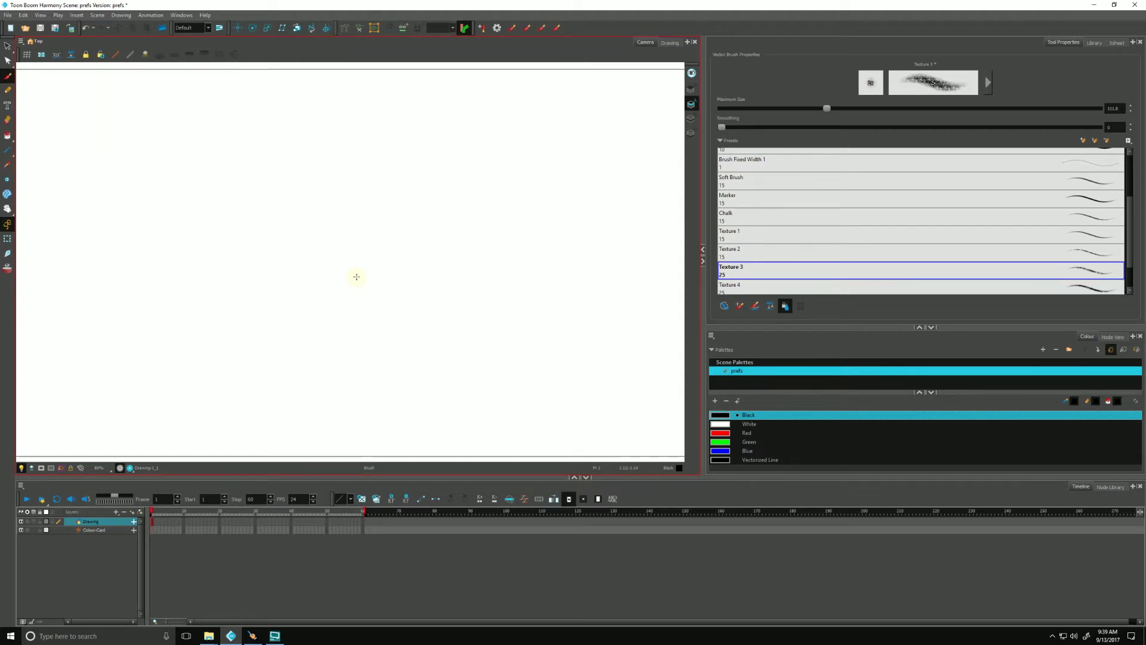
# Step: Save Texture 2 as a new brush preset named 'vector texture brush fun'
pyautogui.click(729, 258)
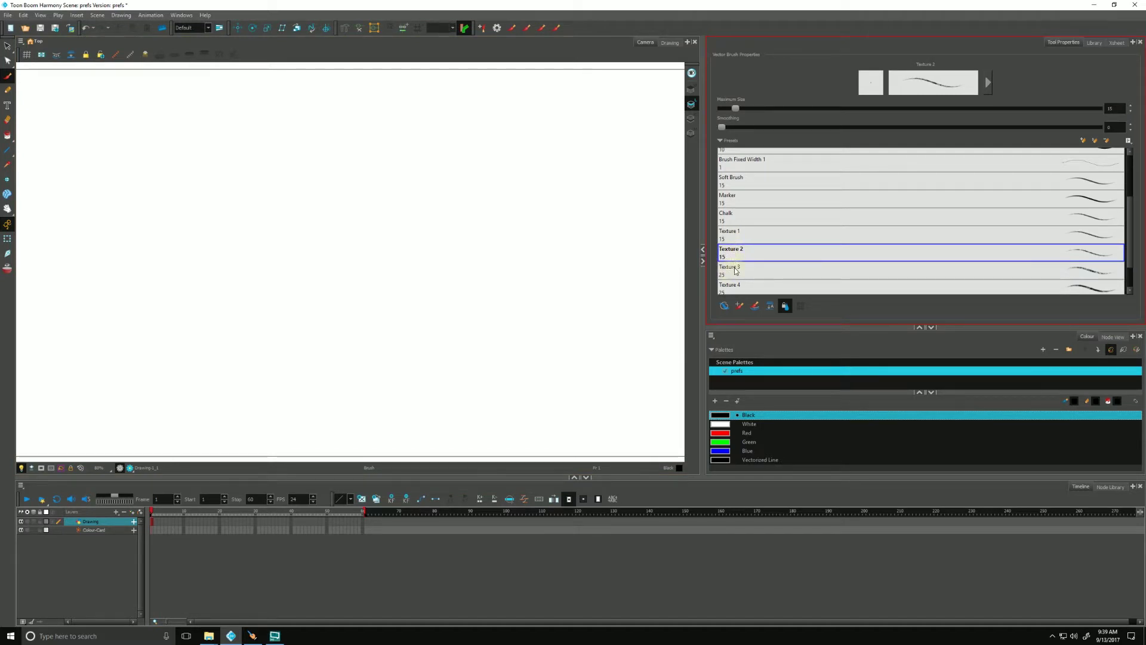
pyautogui.click(1083, 141)
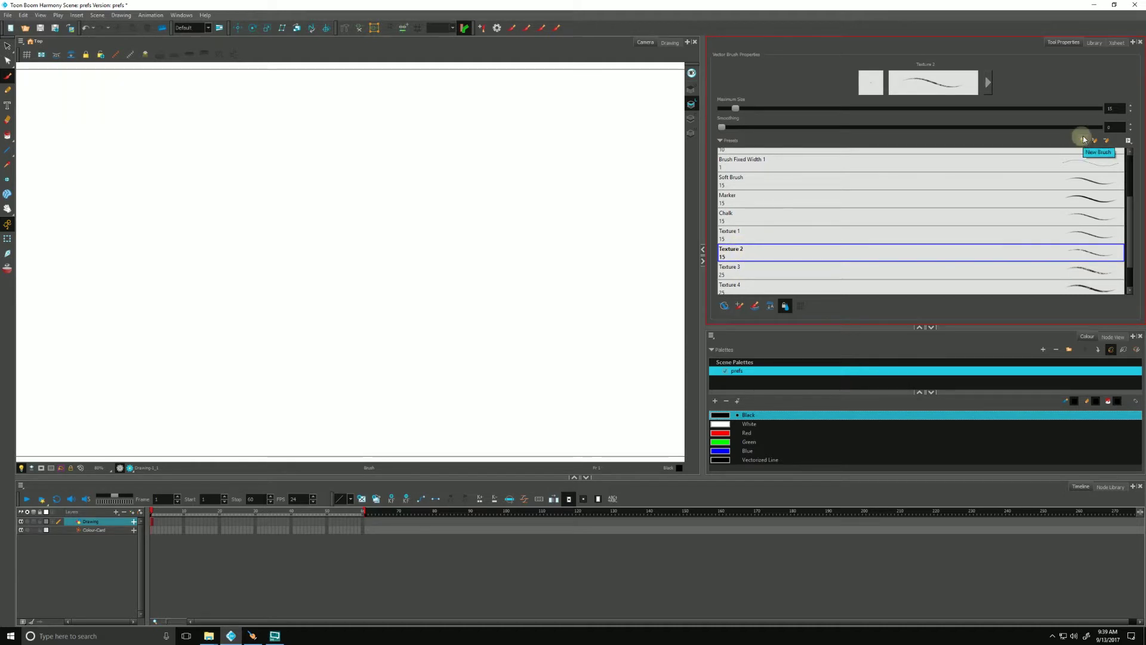
pyautogui.click(1083, 141)
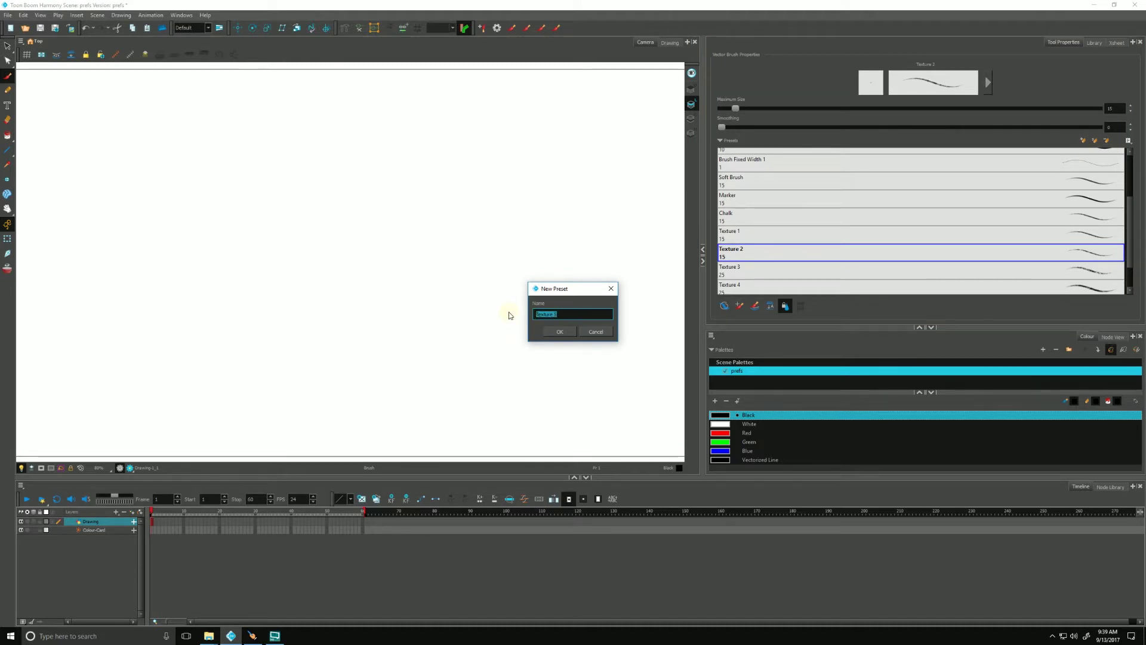
pyautogui.write('cector t')
pyautogui.click(559, 332)
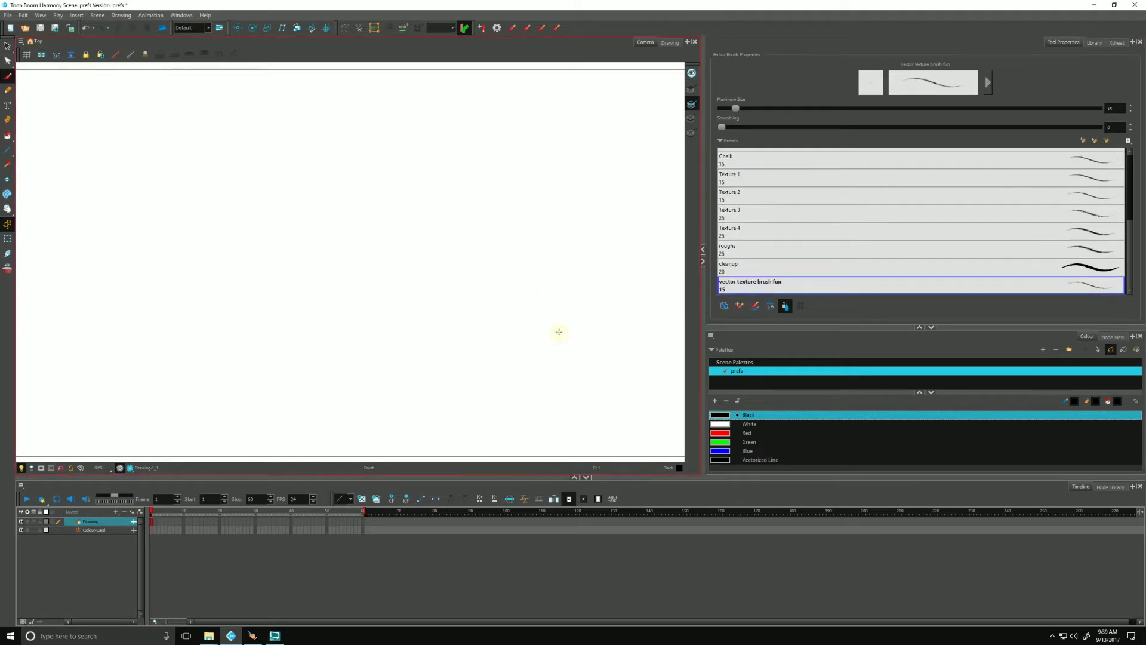
# Step: Test the new preset with a stroke, undo it, and bring up its brush properties
pyautogui.click(733, 287)
pyautogui.moveTo(643, 235)
pyautogui.mouseDown()
pyautogui.moveTo(542, 178)
pyautogui.moveTo(457, 165)
pyautogui.mouseUp()
pyautogui.hotkey('ctrl', 'z')
pyautogui.click(740, 286)
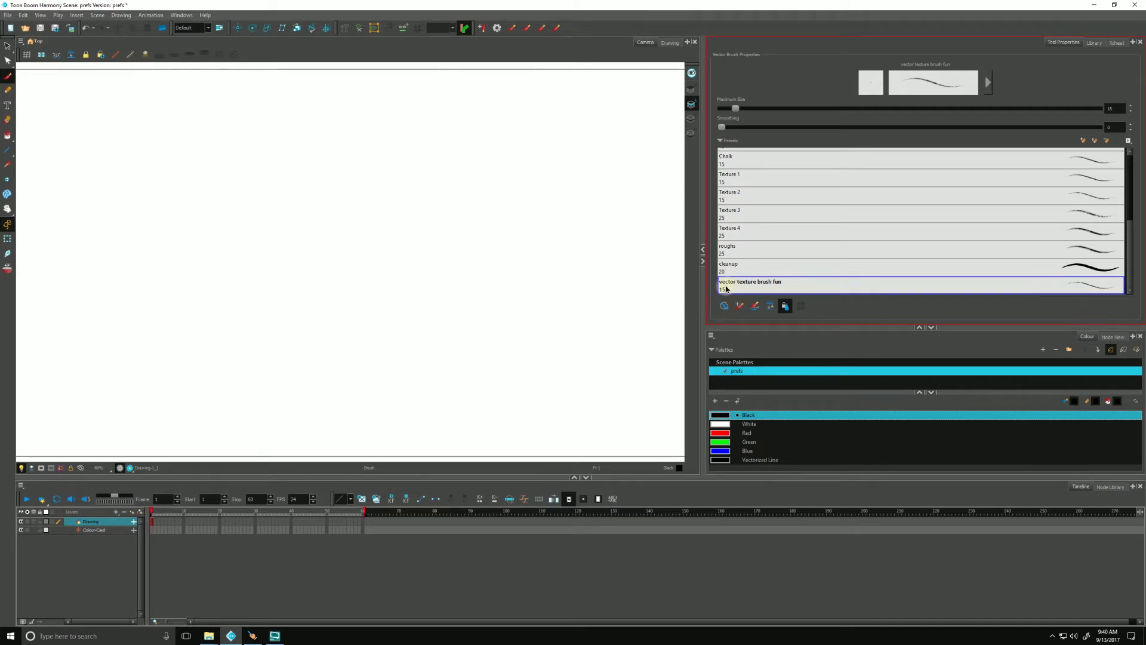
pyautogui.click(747, 280)
pyautogui.click(988, 83)
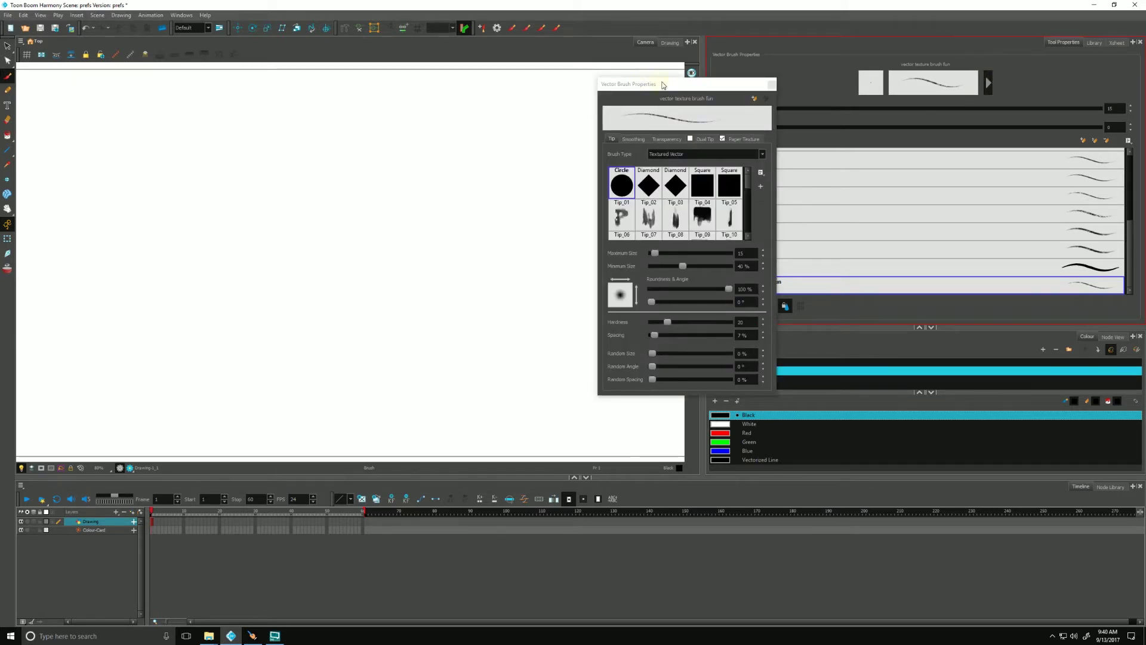
# Step: Toggle the brush type to Solid Vector and back to Textured Vector
pyautogui.moveTo(671, 88); pyautogui.dragTo(565, 85)
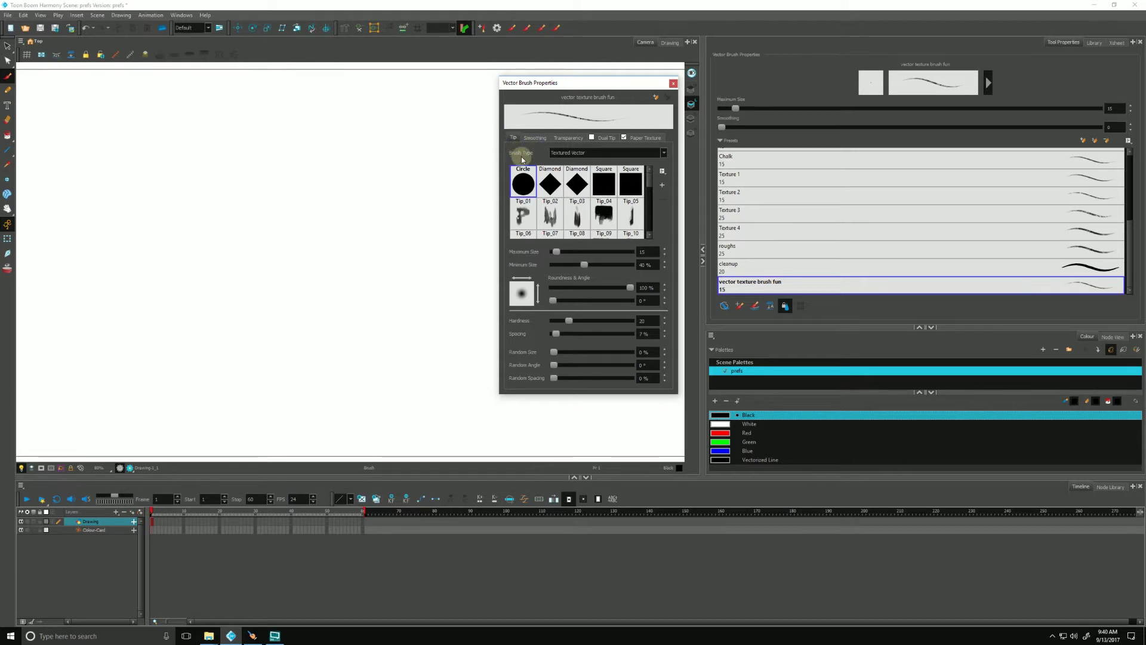
pyautogui.click(553, 154)
pyautogui.click(554, 162)
pyautogui.click(552, 154)
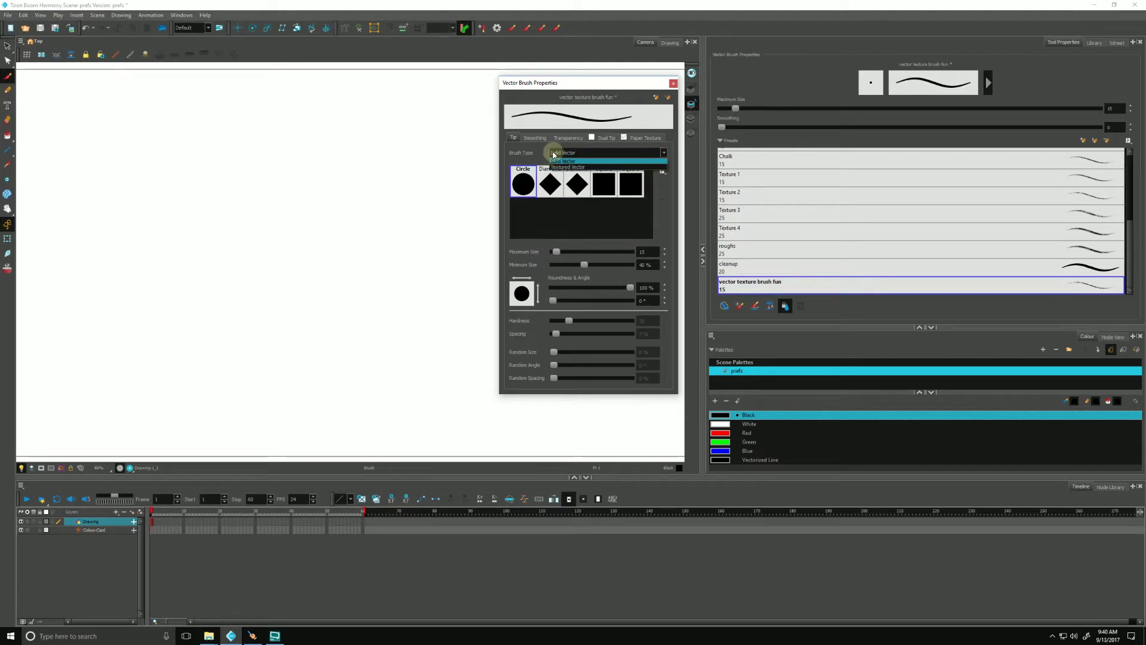
pyautogui.click(554, 168)
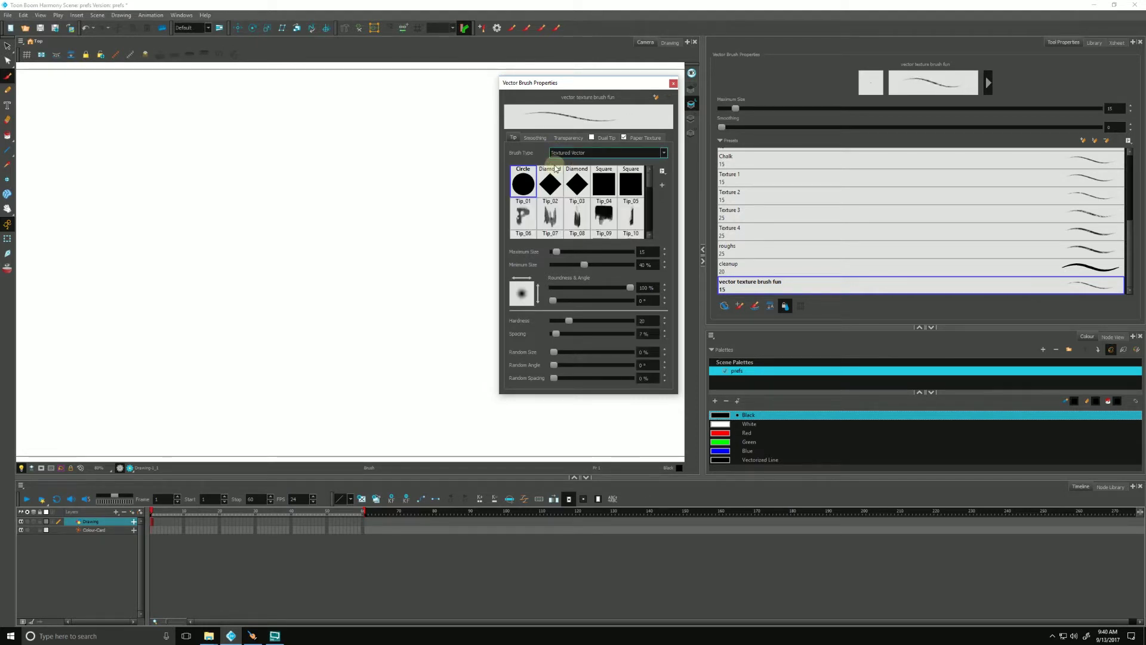
pyautogui.moveTo(540, 82); pyautogui.dragTo(538, 87)
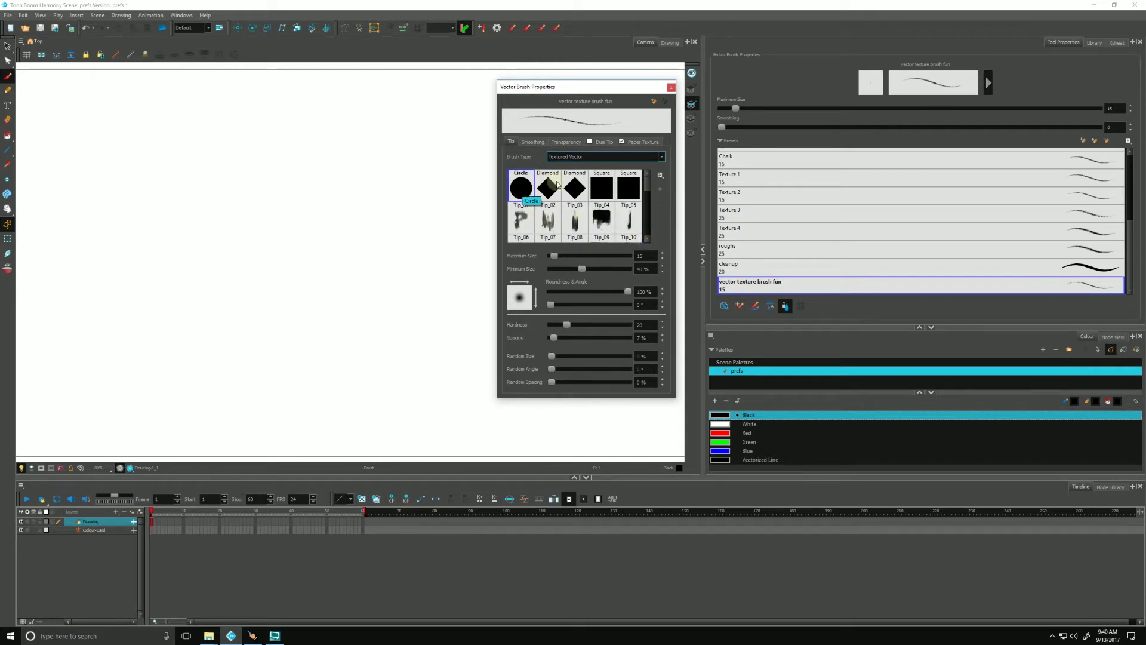
pyautogui.scroll(-2, 651, 188)
pyautogui.moveTo(649, 200)
pyautogui.mouseDown()
pyautogui.moveTo(651, 226)
pyautogui.moveTo(650, 215)
pyautogui.mouseUp()
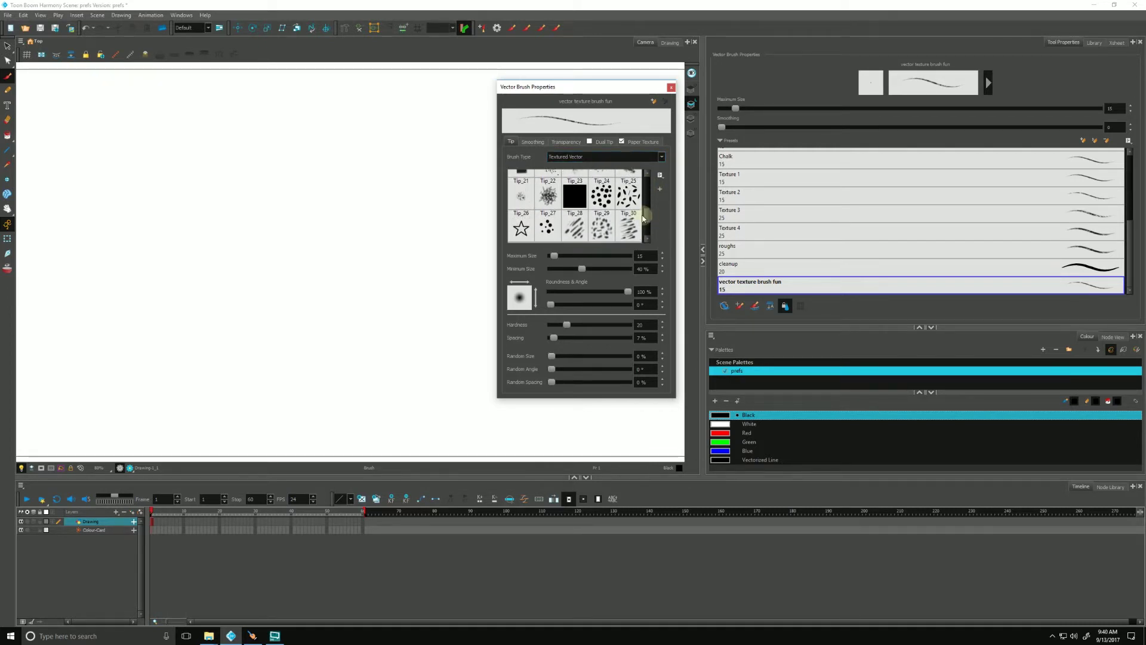
pyautogui.scroll(2, 646, 208)
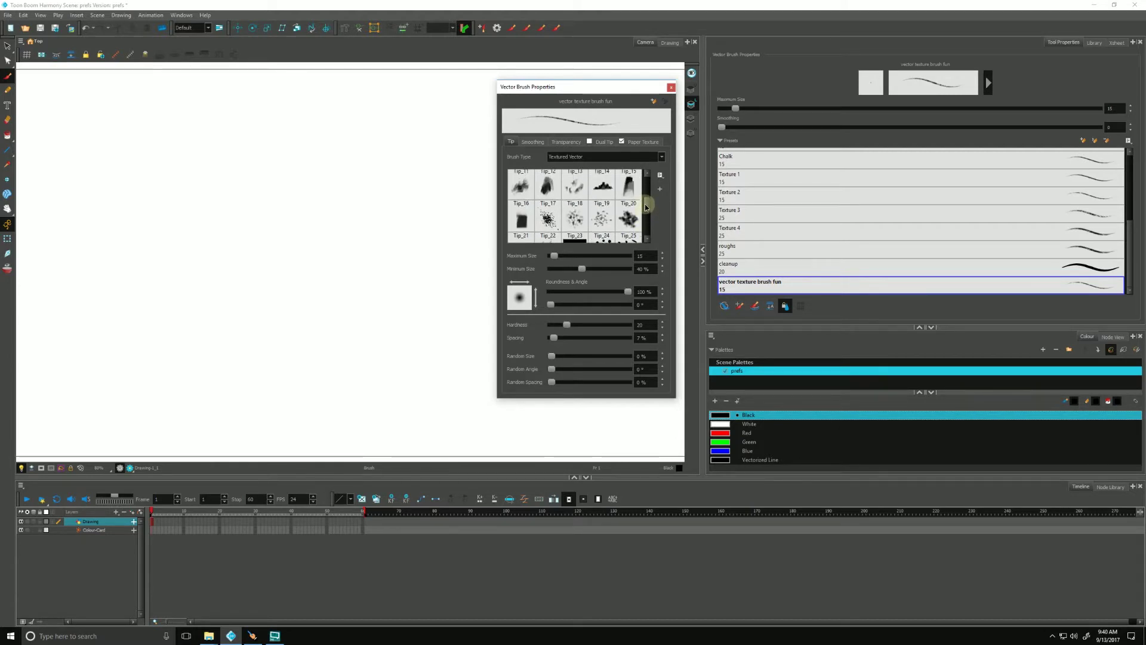
# Step: Draw test strokes with Tip_20 and Tip_16, raising the maximum size for Tip_16
pyautogui.click(629, 206)
pyautogui.moveTo(440, 159)
pyautogui.mouseDown()
pyautogui.moveTo(372, 138)
pyautogui.moveTo(157, 134)
pyautogui.mouseUp()
pyautogui.click(521, 206)
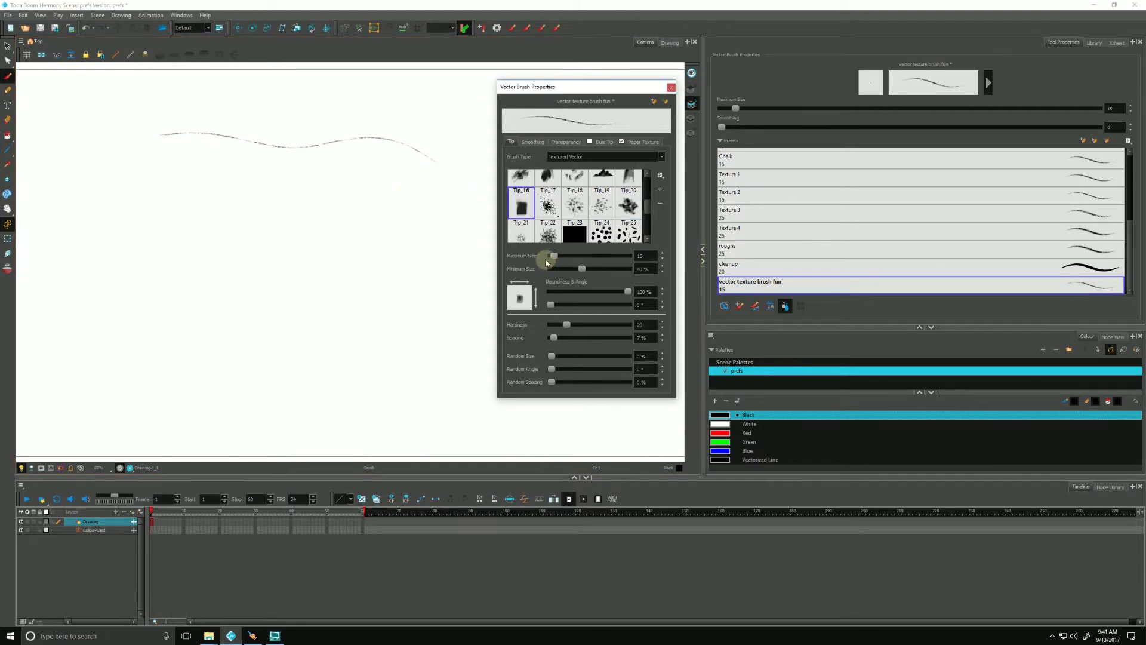
pyautogui.moveTo(555, 257); pyautogui.dragTo(567, 259)
pyautogui.moveTo(423, 205)
pyautogui.mouseDown()
pyautogui.moveTo(365, 185)
pyautogui.moveTo(127, 187)
pyautogui.mouseUp()
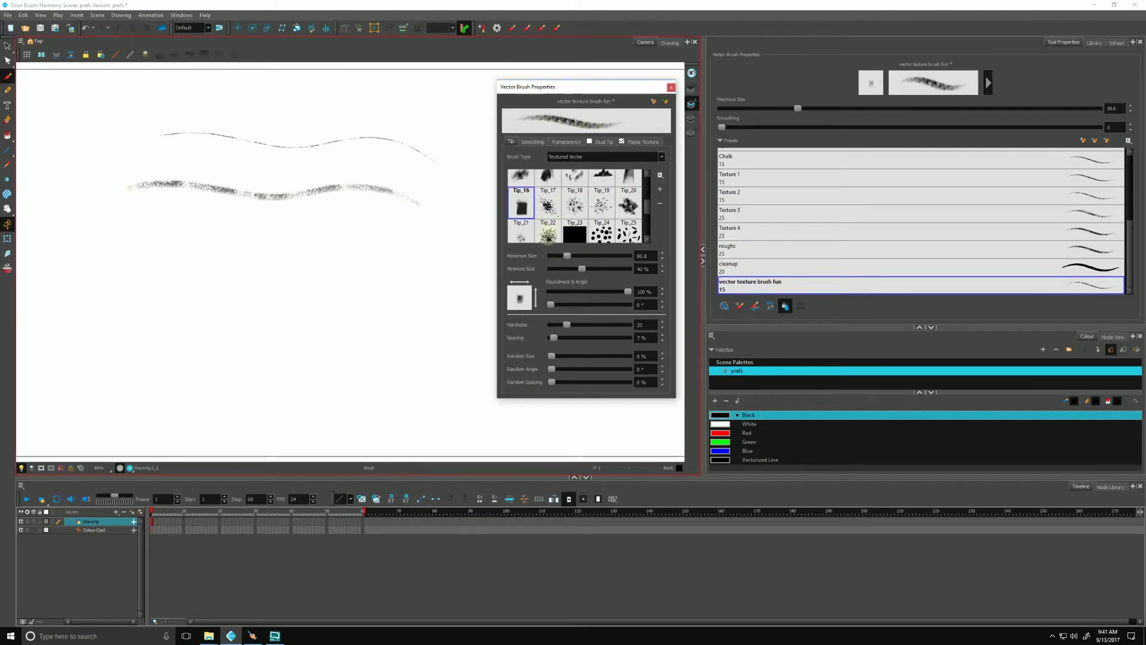
# Step: Draw further test strokes with Tip_22 and Tip_24 below the earlier ones
pyautogui.click(548, 230)
pyautogui.moveTo(429, 245)
pyautogui.mouseDown()
pyautogui.moveTo(224, 220)
pyautogui.moveTo(122, 234)
pyautogui.mouseUp()
pyautogui.moveTo(441, 247); pyautogui.dragTo(156, 246)
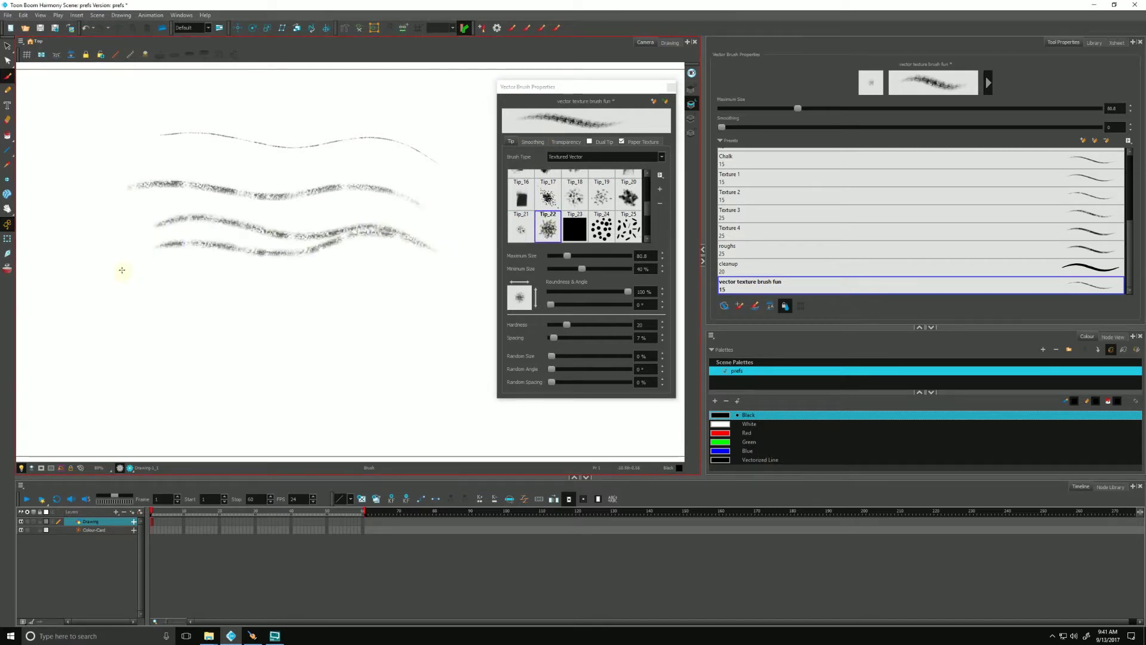
pyautogui.click(602, 226)
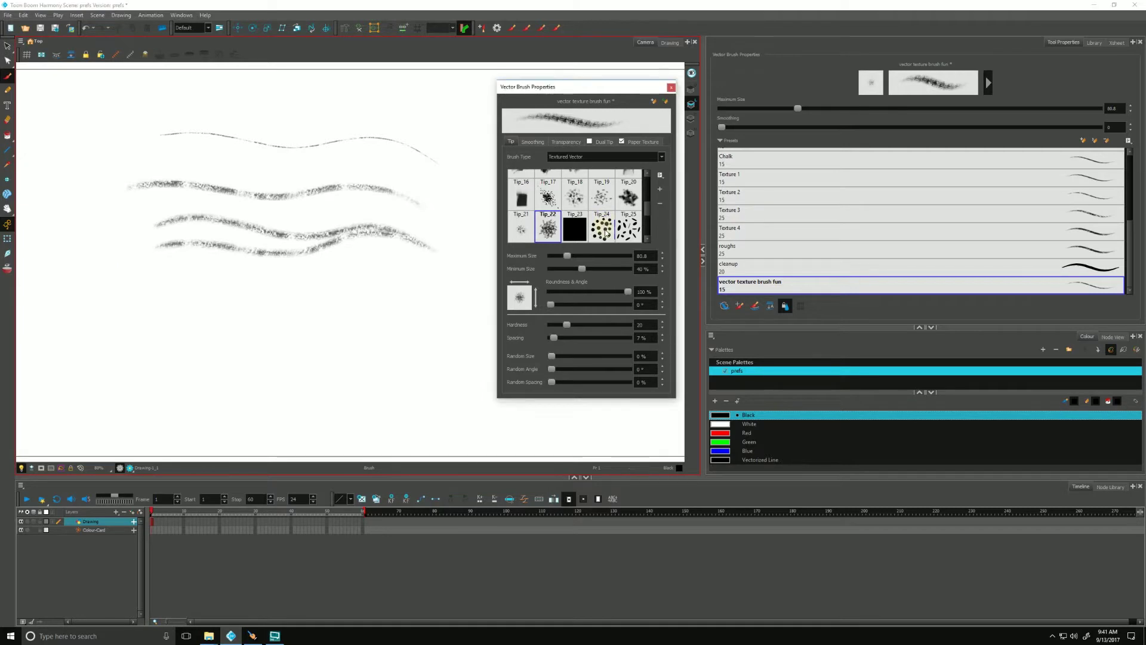
pyautogui.moveTo(439, 295)
pyautogui.mouseDown()
pyautogui.moveTo(368, 289)
pyautogui.moveTo(244, 304)
pyautogui.moveTo(104, 299)
pyautogui.mouseUp()
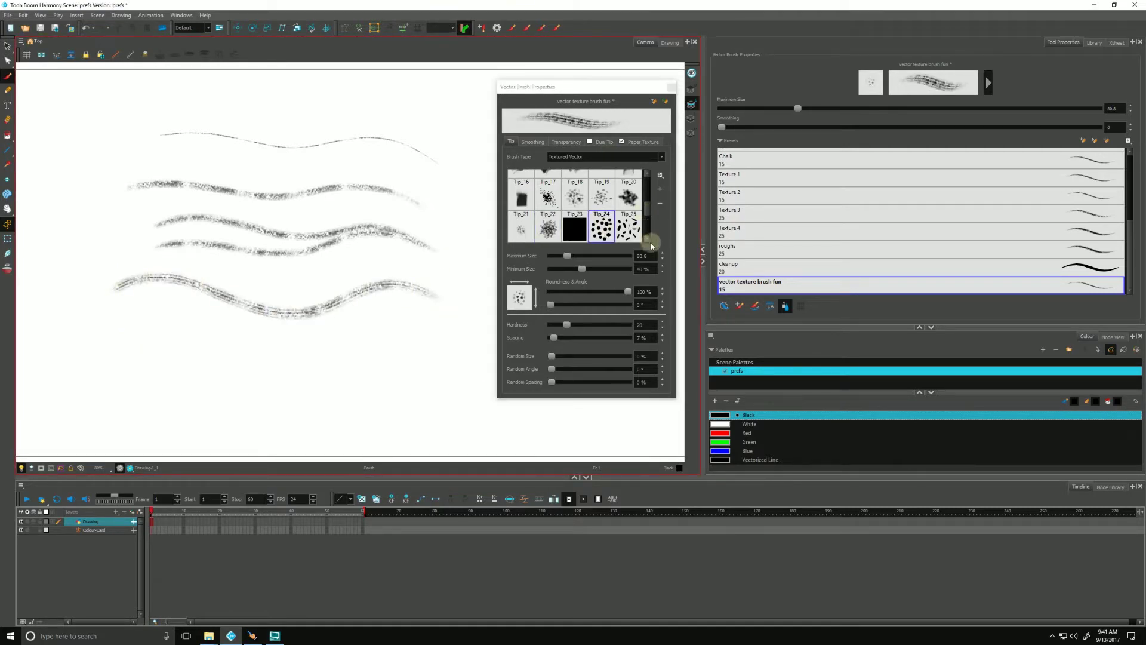
pyautogui.scroll(1, 647, 203)
pyautogui.moveTo(648, 203); pyautogui.dragTo(646, 200)
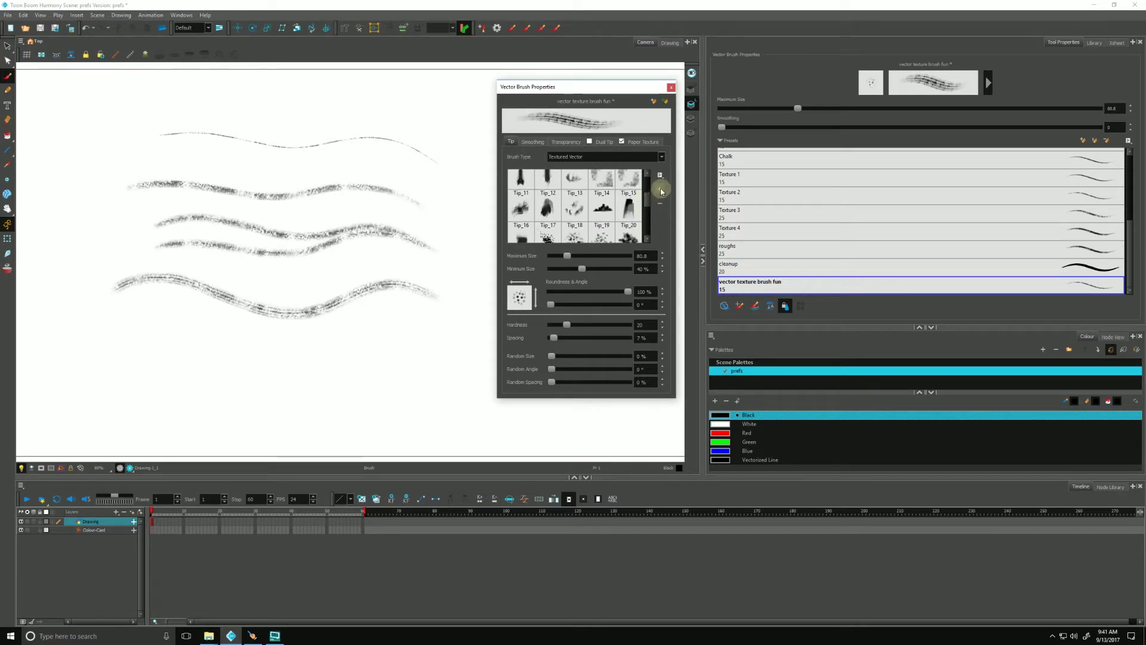
# Step: Add texture_vector_brush_tip as a custom tip, browsing with the Images file type
pyautogui.click(661, 189)
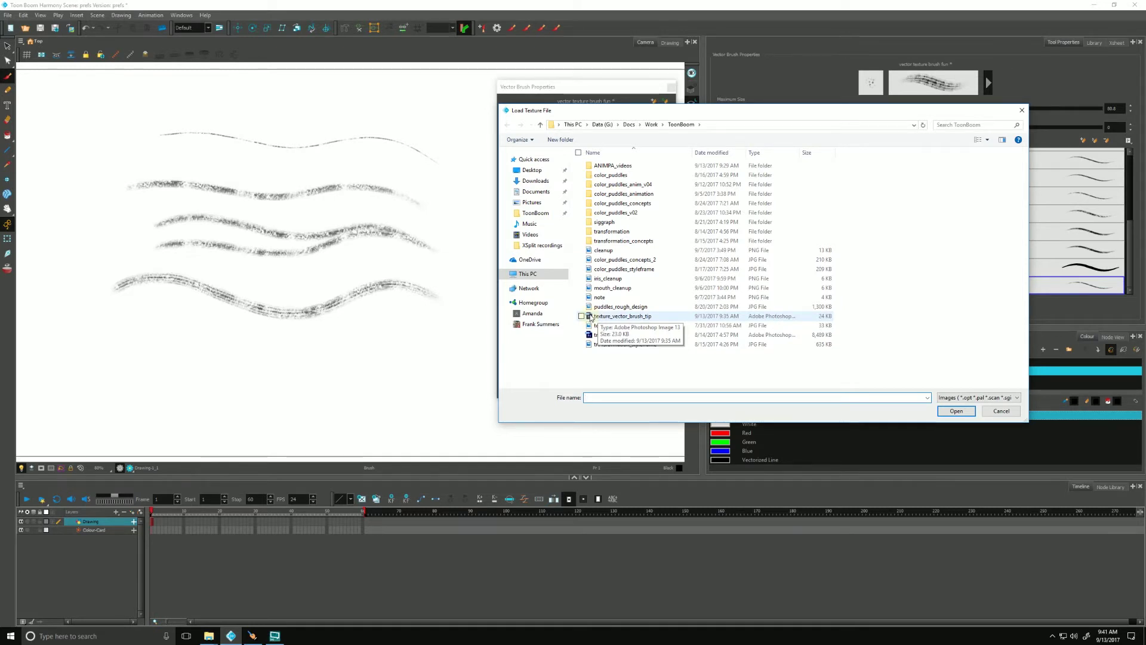
pyautogui.click(1018, 397)
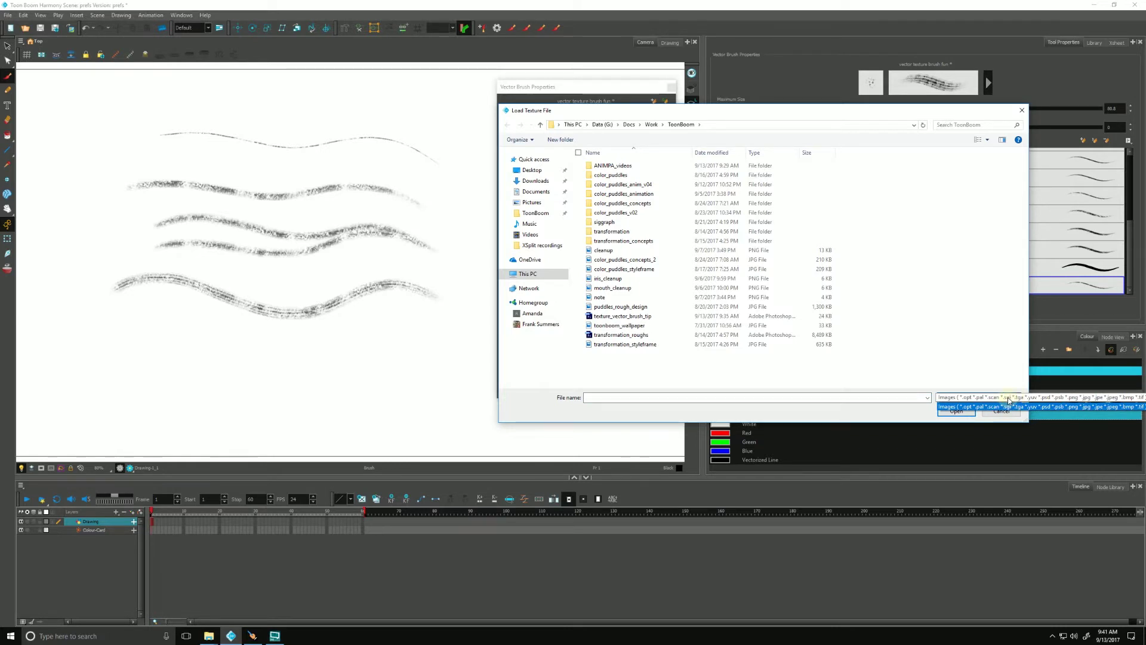
pyautogui.click(917, 411)
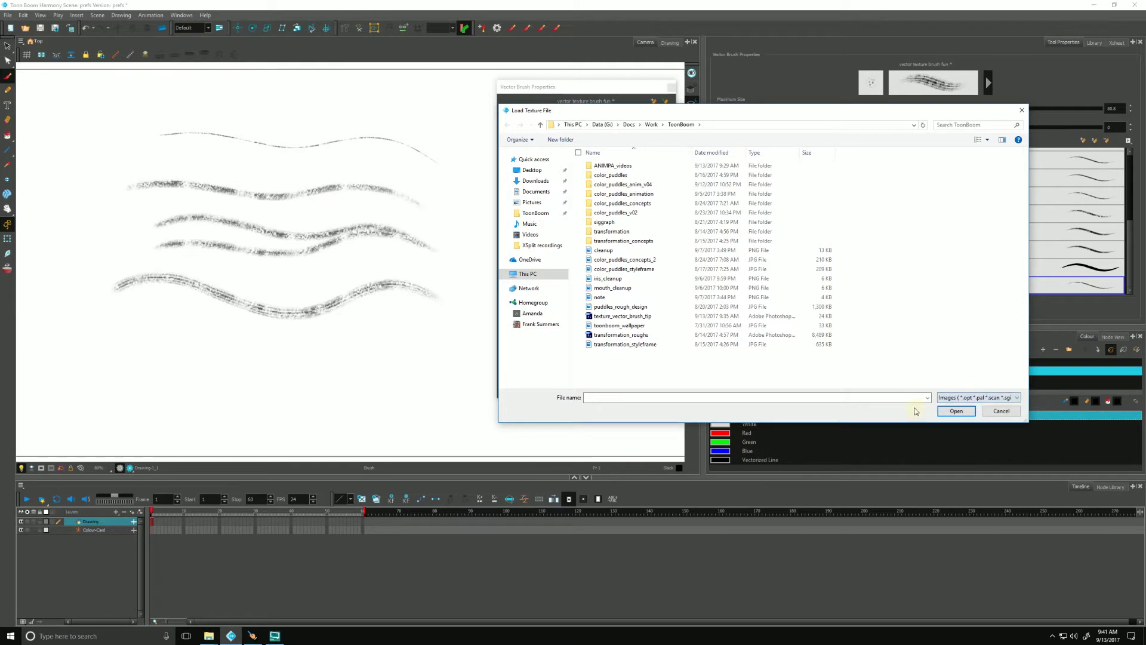
pyautogui.doubleClick(590, 317)
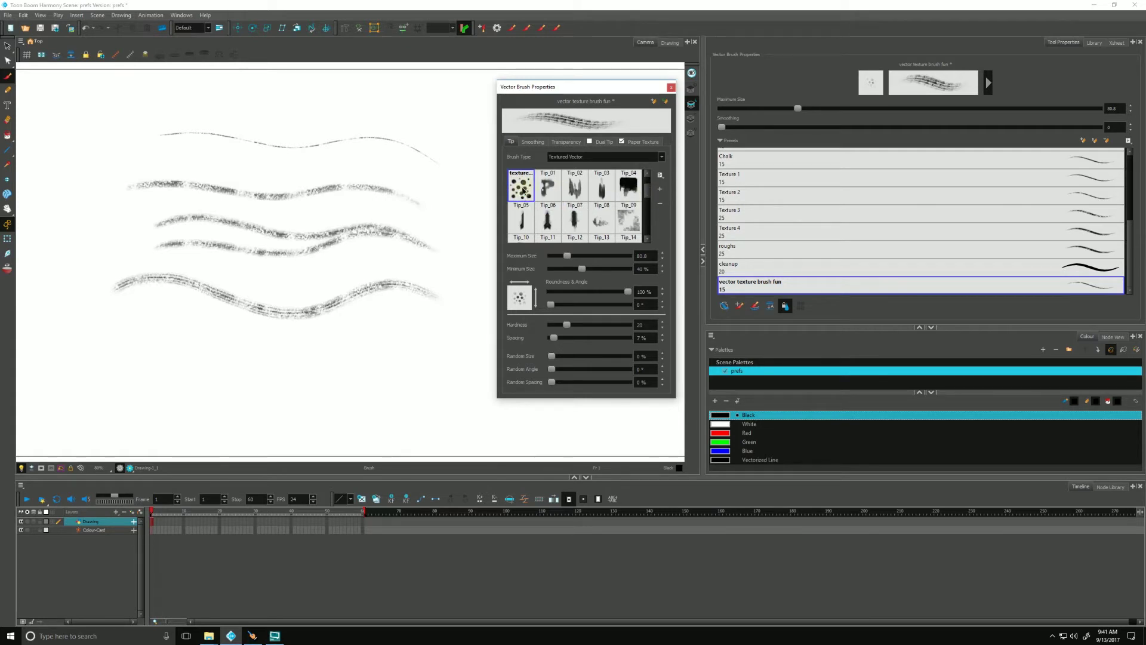
# Step: Draw two test strokes, raise the maximum size to 92.4, and draw again
pyautogui.moveTo(397, 119); pyautogui.dragTo(149, 96)
pyautogui.moveTo(335, 127); pyautogui.dragTo(118, 127)
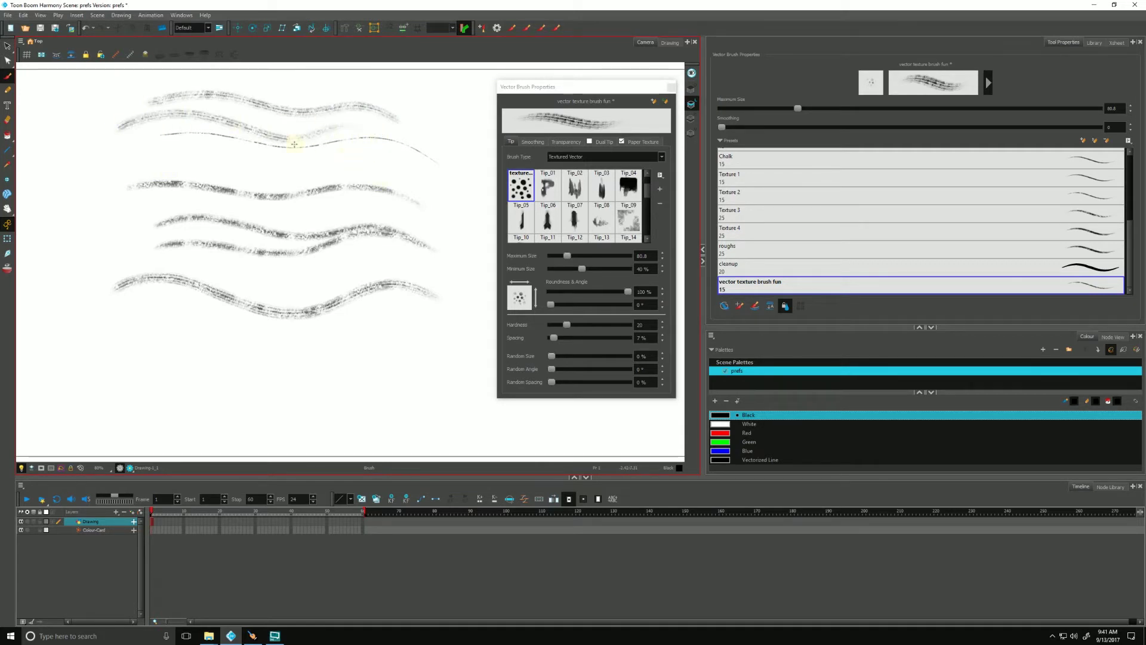
pyautogui.click(568, 258)
pyautogui.moveTo(568, 258); pyautogui.dragTo(570, 257)
pyautogui.moveTo(436, 340); pyautogui.dragTo(181, 344)
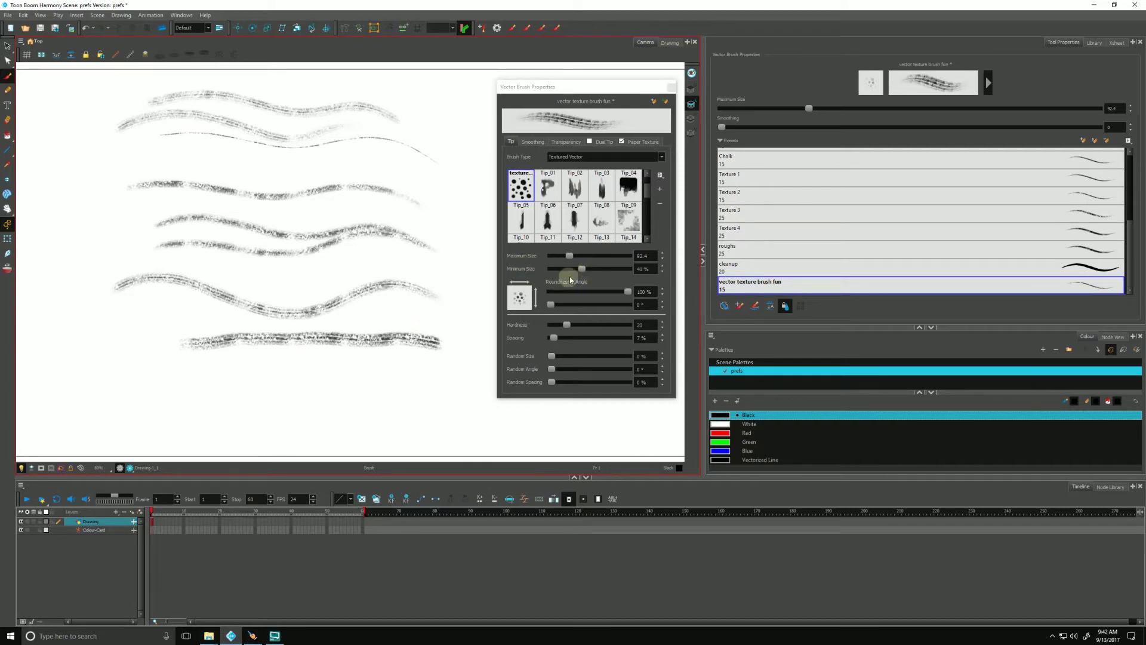
# Step: Lower the minimum size to about 12.9% and draw two more textured strokes
pyautogui.moveTo(580, 269); pyautogui.dragTo(563, 268)
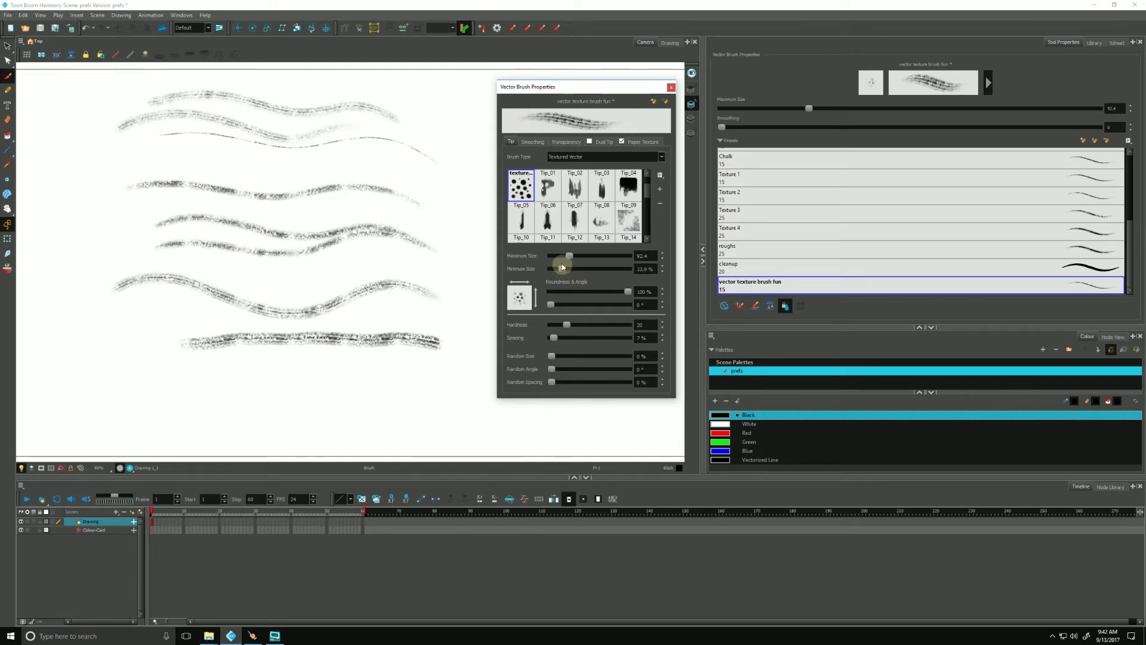
pyautogui.click(457, 381)
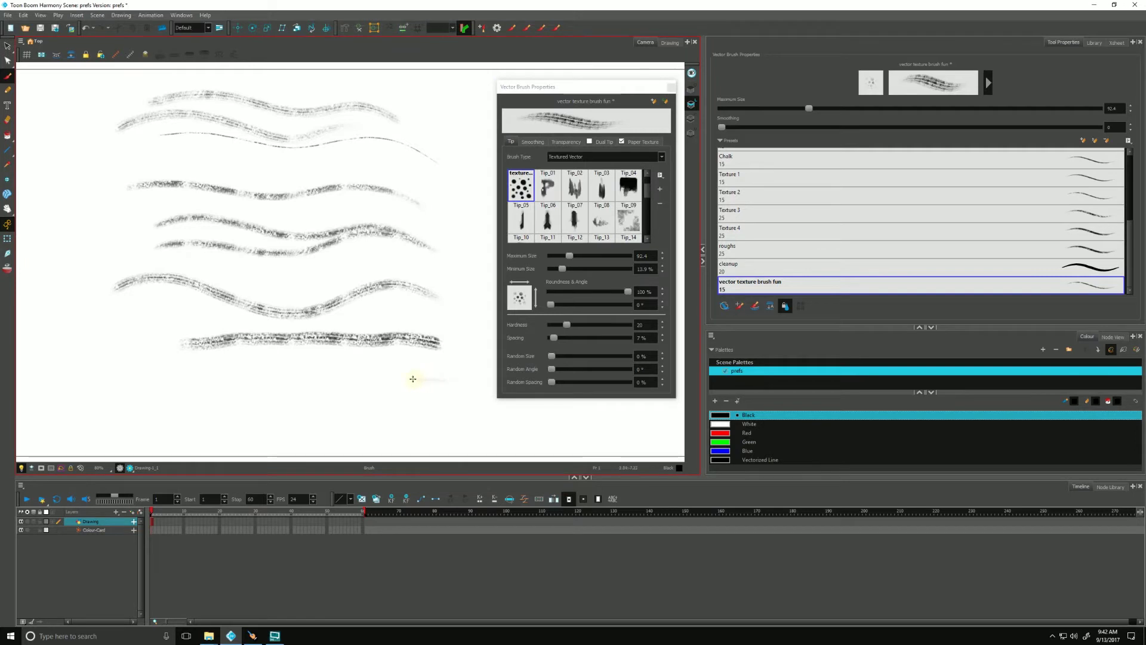
pyautogui.moveTo(393, 378); pyautogui.dragTo(381, 378)
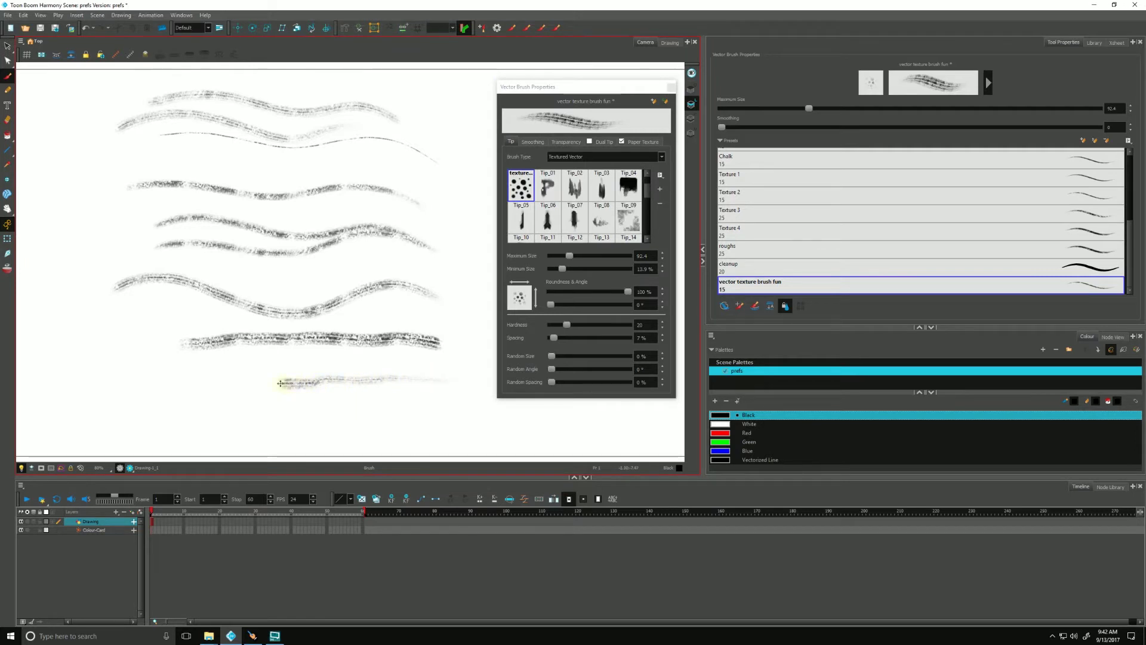
pyautogui.moveTo(279, 384); pyautogui.dragTo(110, 369)
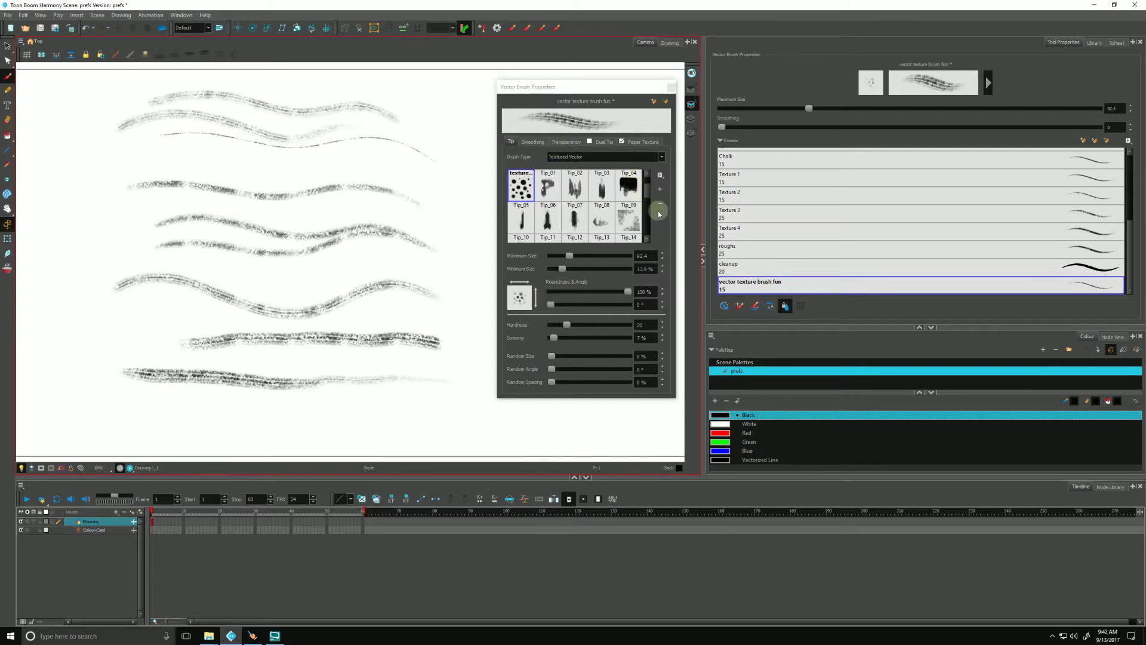
# Step: Switch to Tip_04, draw a vertical test stroke, then delete all strokes
pyautogui.click(633, 185)
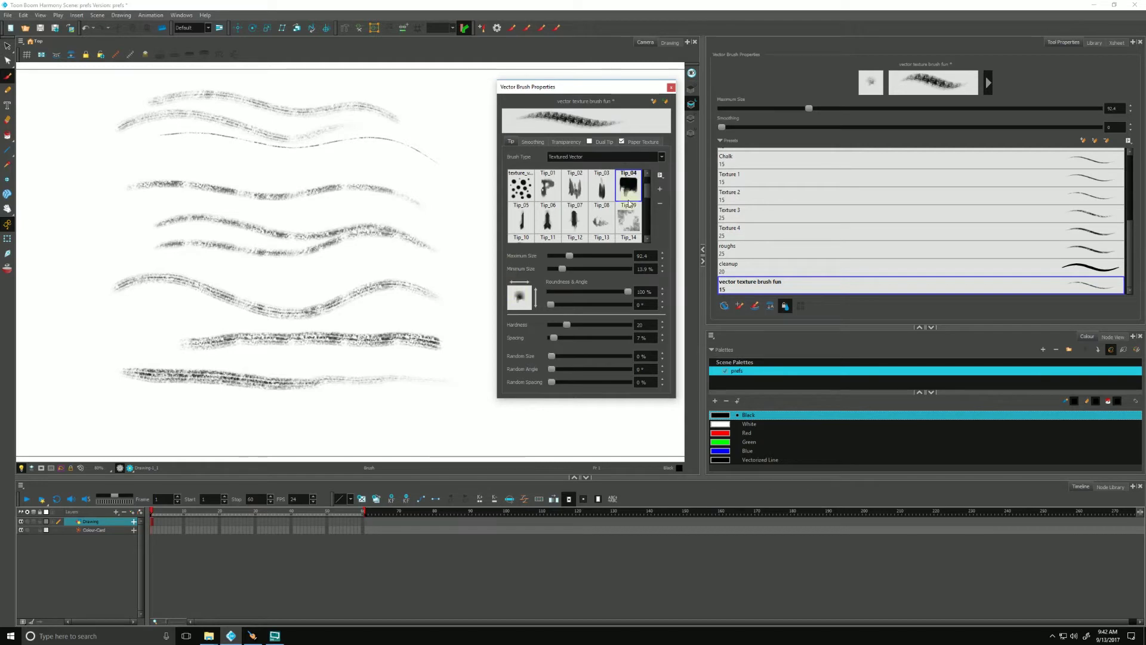
pyautogui.scroll(1, 647, 193)
pyautogui.scroll(2, 647, 193)
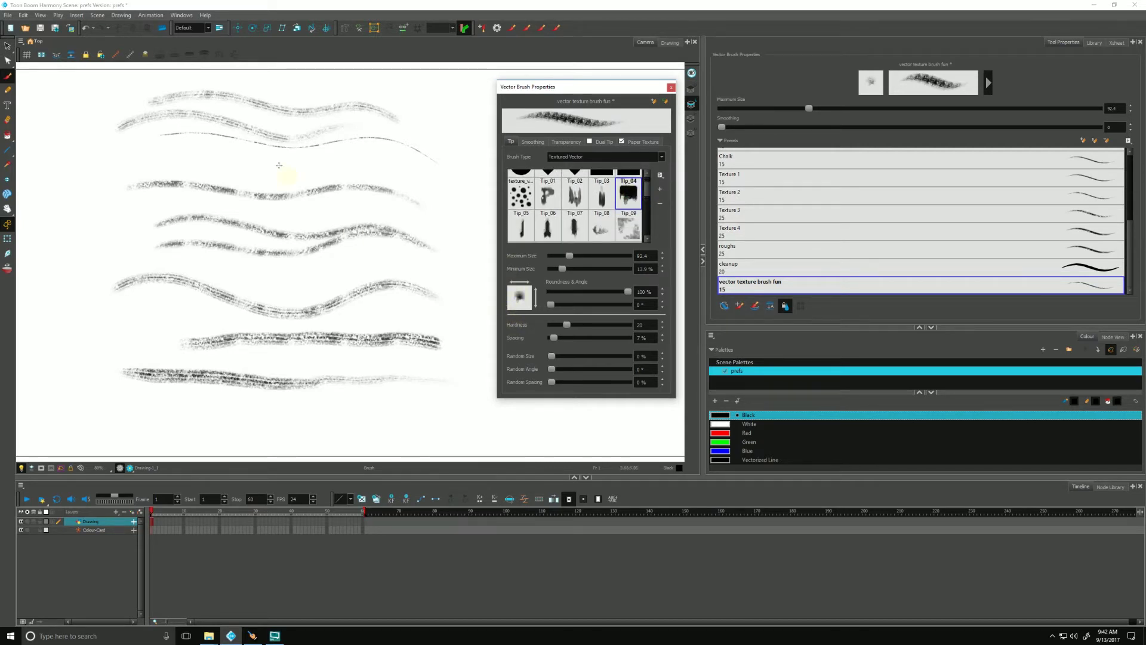
pyautogui.moveTo(262, 80); pyautogui.dragTo(283, 322)
pyautogui.hotkey('ctrl', 'a')
pyautogui.press('Delete')
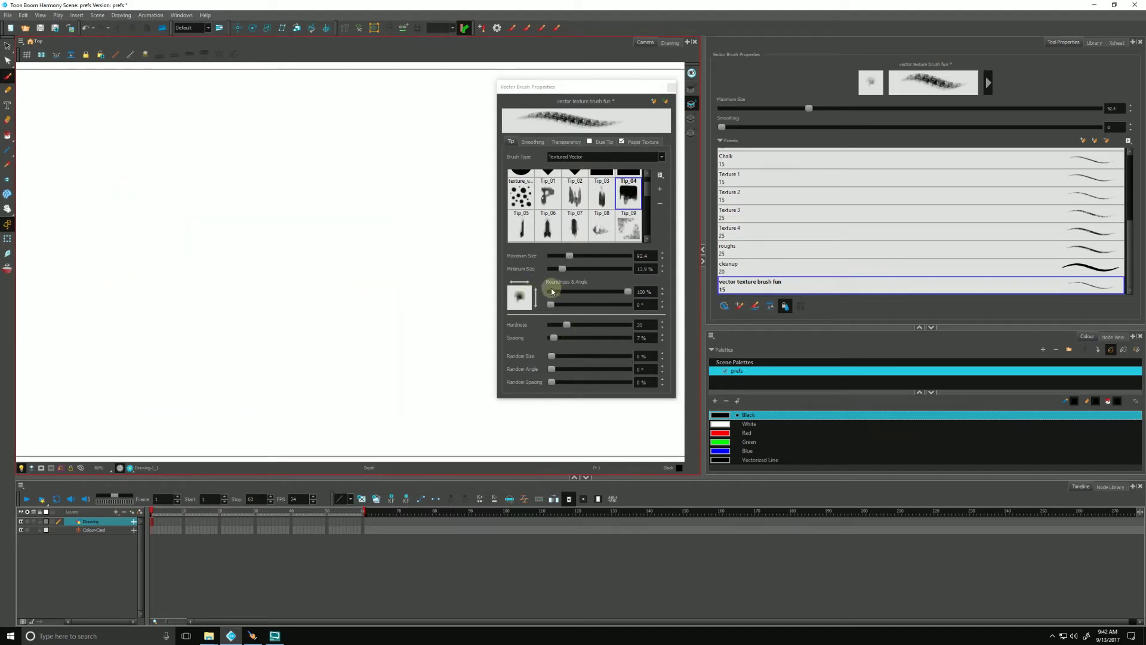
# Step: Set the tip roundness to 67.8% and the angle to about 55.5°
pyautogui.click(638, 306)
pyautogui.moveTo(628, 291)
pyautogui.mouseDown()
pyautogui.moveTo(578, 292)
pyautogui.moveTo(610, 293)
pyautogui.moveTo(558, 306)
pyautogui.moveTo(568, 306)
pyautogui.mouseUp()
pyautogui.click(519, 299)
pyautogui.click(522, 272)
pyautogui.click(532, 310)
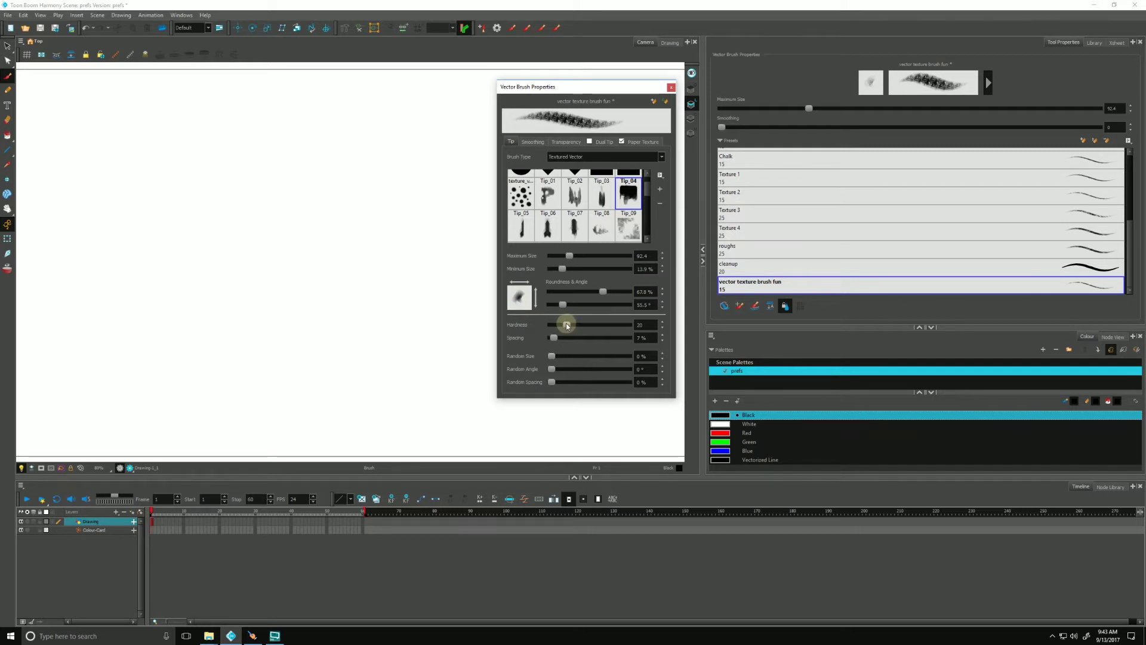
# Step: Raise hardness to about 69.4, return roundness to 100%, and steepen the tip angle
pyautogui.moveTo(567, 325); pyautogui.dragTo(606, 326)
pyautogui.click(599, 292)
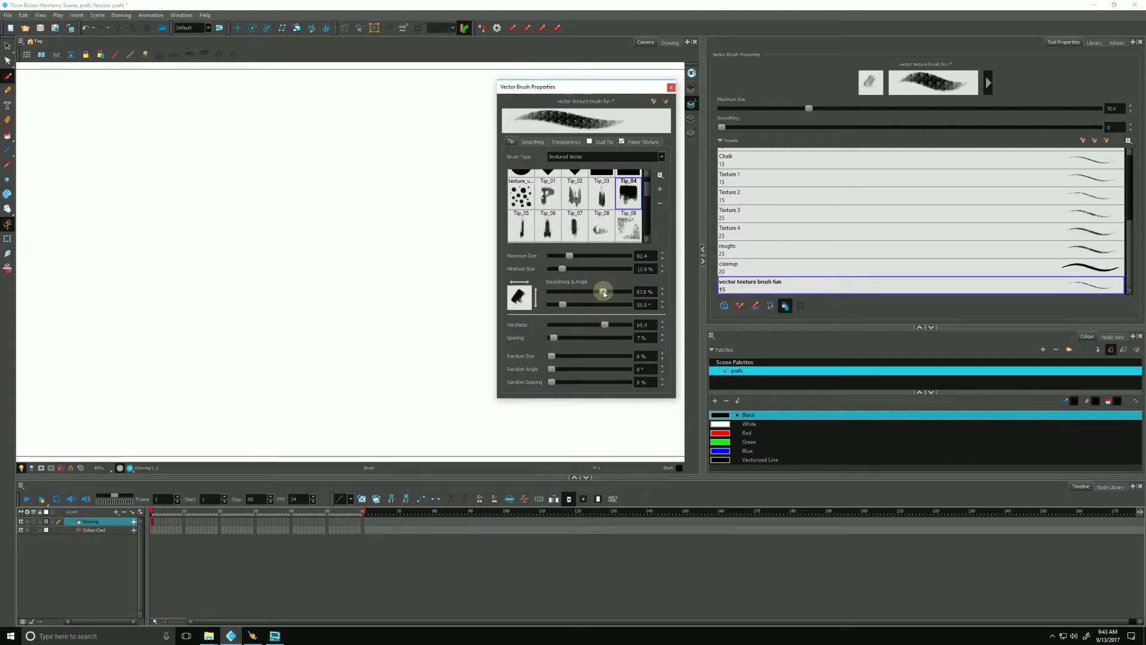
pyautogui.moveTo(596, 293); pyautogui.dragTo(634, 299)
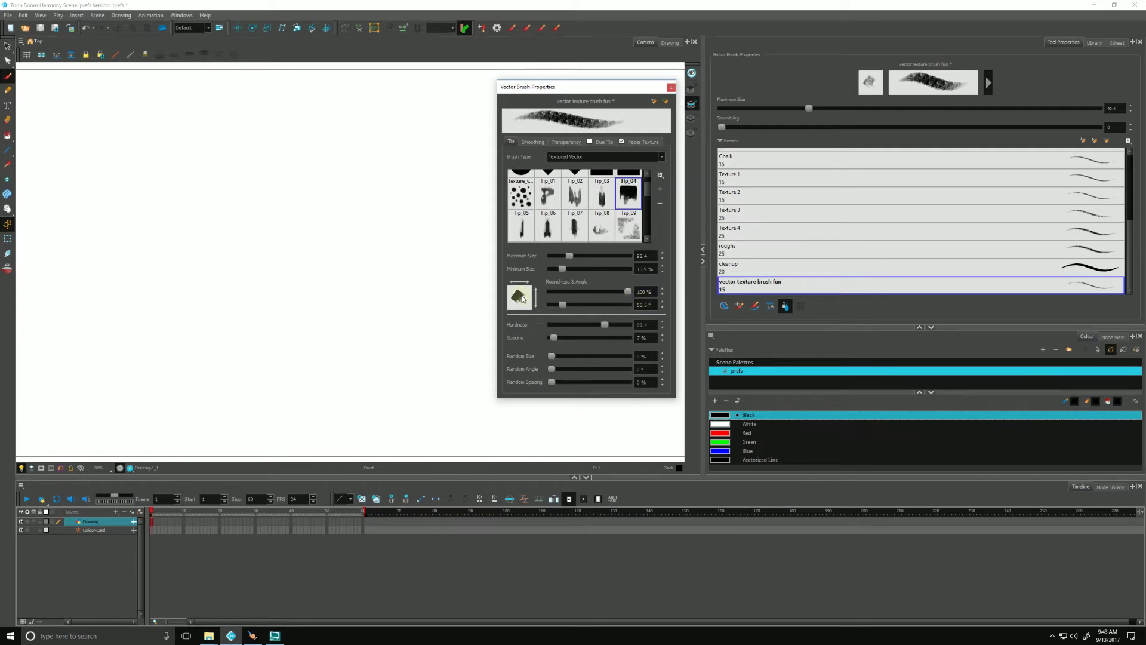
pyautogui.moveTo(563, 304)
pyautogui.mouseDown()
pyautogui.moveTo(575, 306)
pyautogui.moveTo(554, 307)
pyautogui.moveTo(564, 307)
pyautogui.mouseUp()
# Step: Draw test strokes at increasing spacing values, up to near maximum for a dotted line
pyautogui.click(636, 337)
pyautogui.moveTo(457, 231)
pyautogui.mouseDown()
pyautogui.moveTo(395, 199)
pyautogui.moveTo(125, 162)
pyautogui.mouseUp()
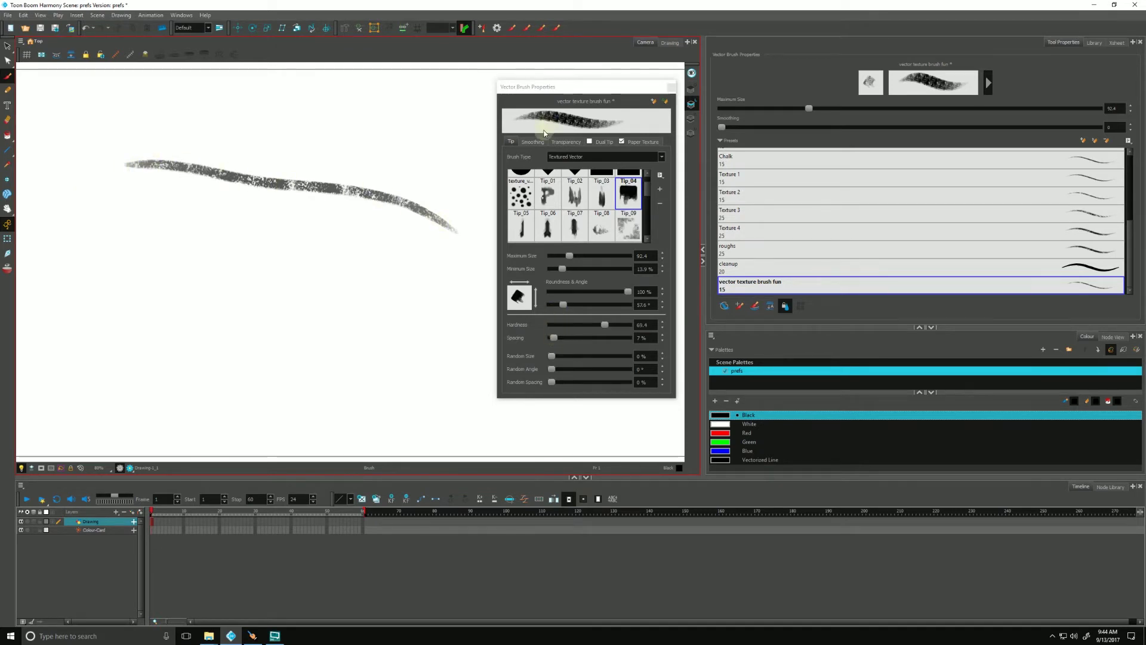
pyautogui.moveTo(554, 339); pyautogui.dragTo(584, 339)
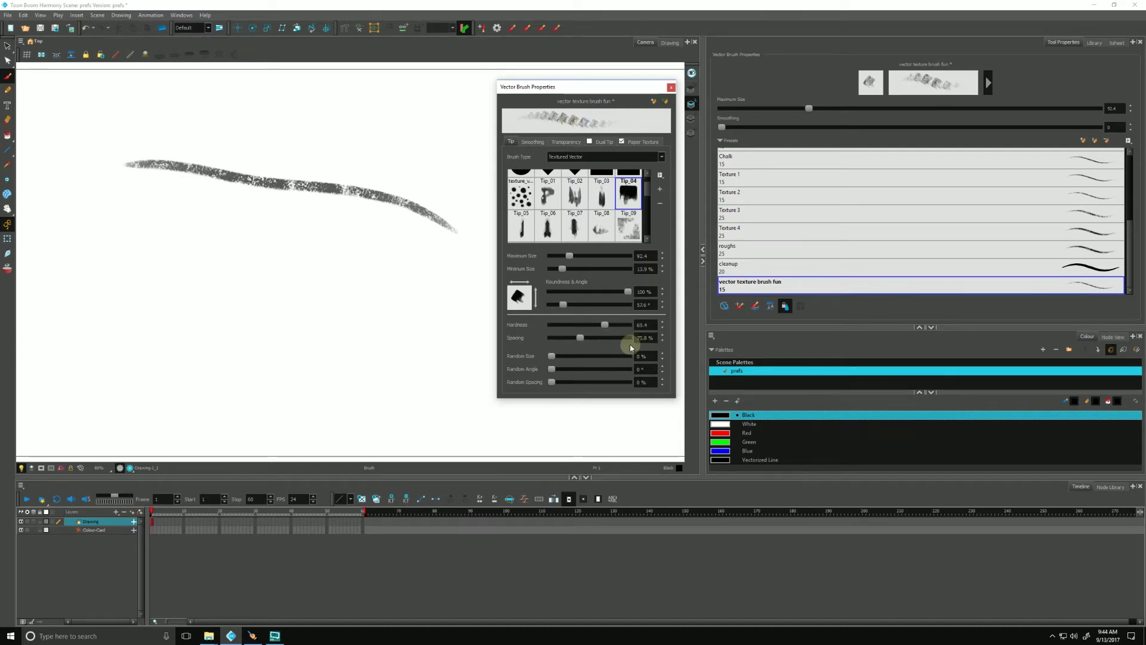
pyautogui.moveTo(443, 282); pyautogui.dragTo(147, 227)
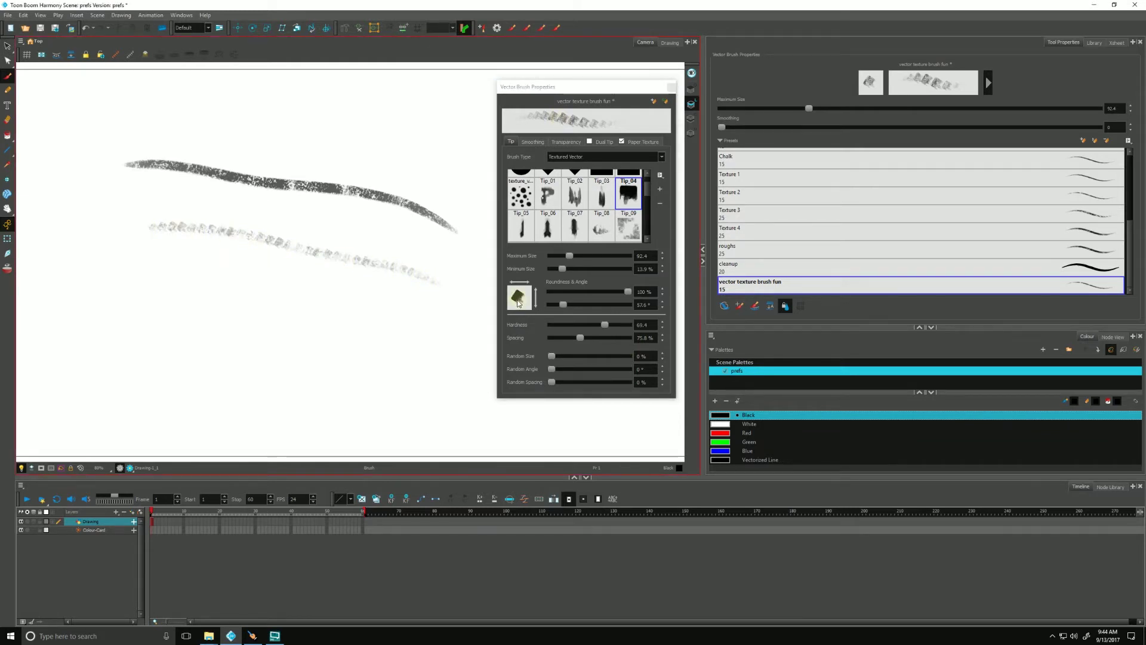
pyautogui.moveTo(580, 338); pyautogui.dragTo(594, 339)
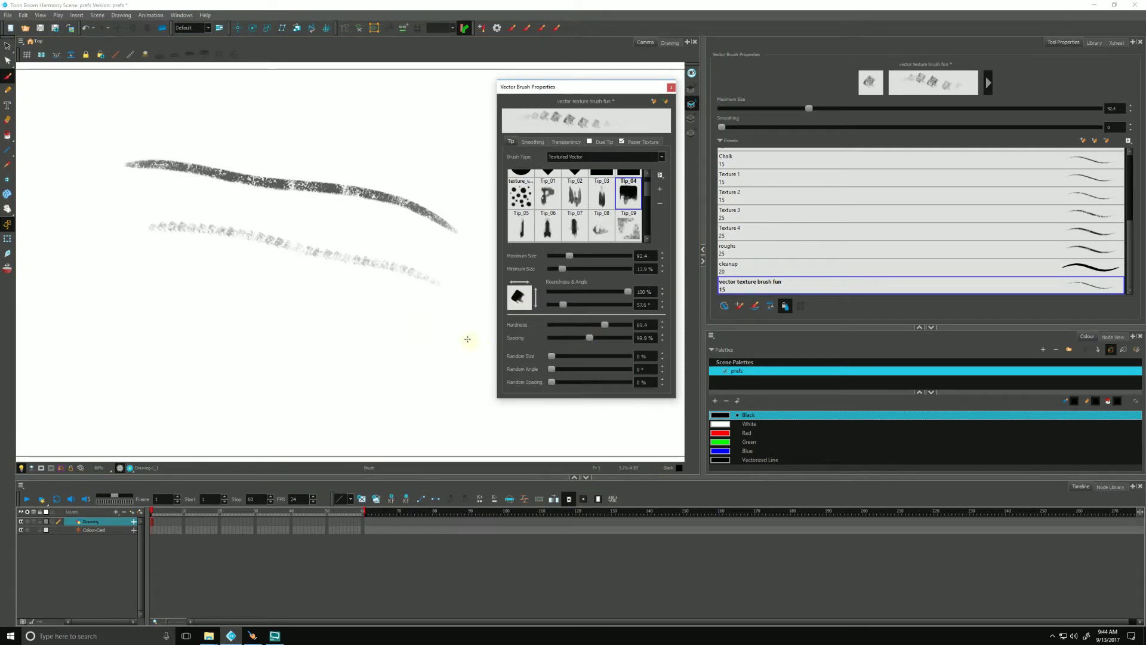
pyautogui.moveTo(431, 320)
pyautogui.mouseDown()
pyautogui.moveTo(396, 299)
pyautogui.moveTo(176, 266)
pyautogui.moveTo(141, 272)
pyautogui.mouseUp()
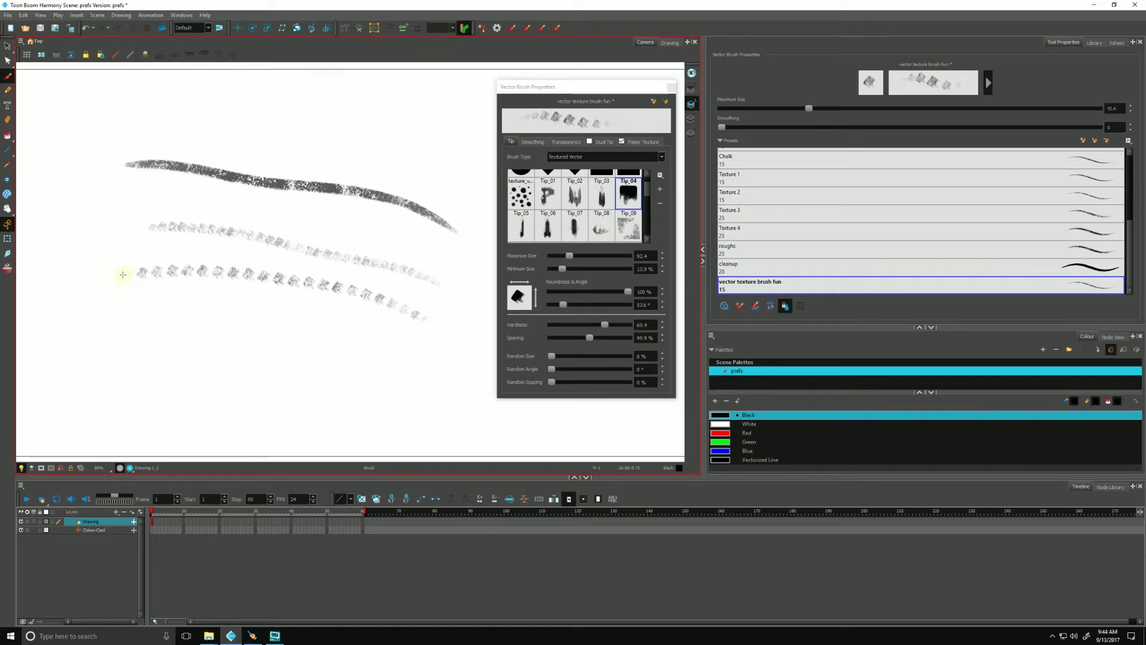
# Step: Lower the spacing, clear the canvas, set spacing to 1%, and draw a smooth stroke
pyautogui.moveTo(590, 338); pyautogui.dragTo(554, 340)
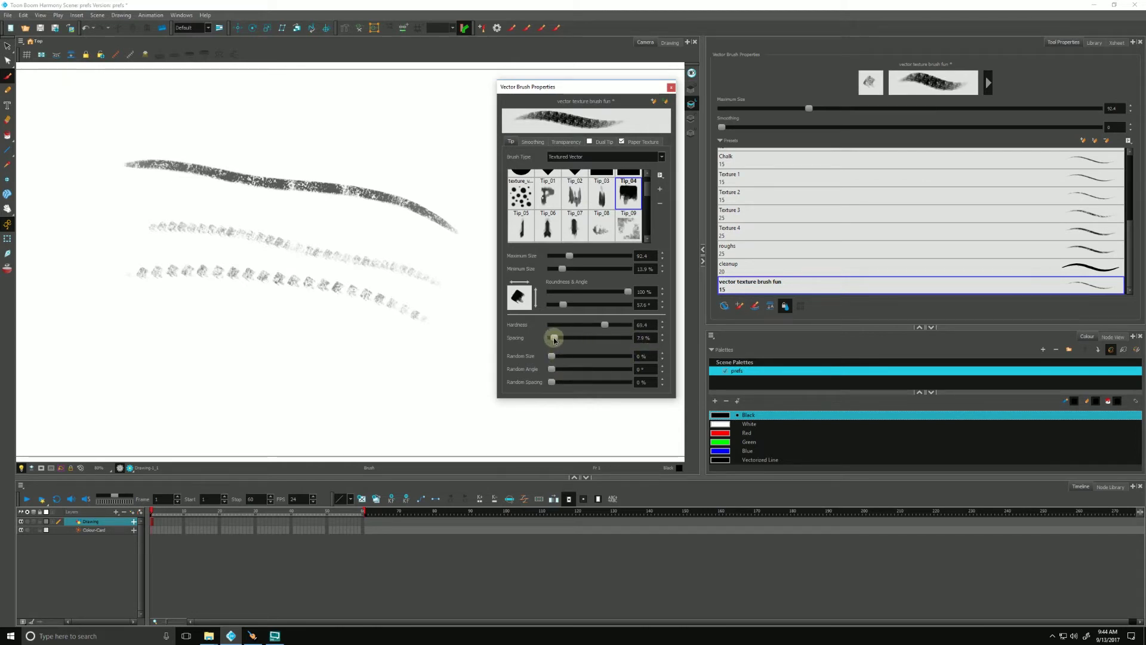
pyautogui.moveTo(554, 339); pyautogui.dragTo(494, 327)
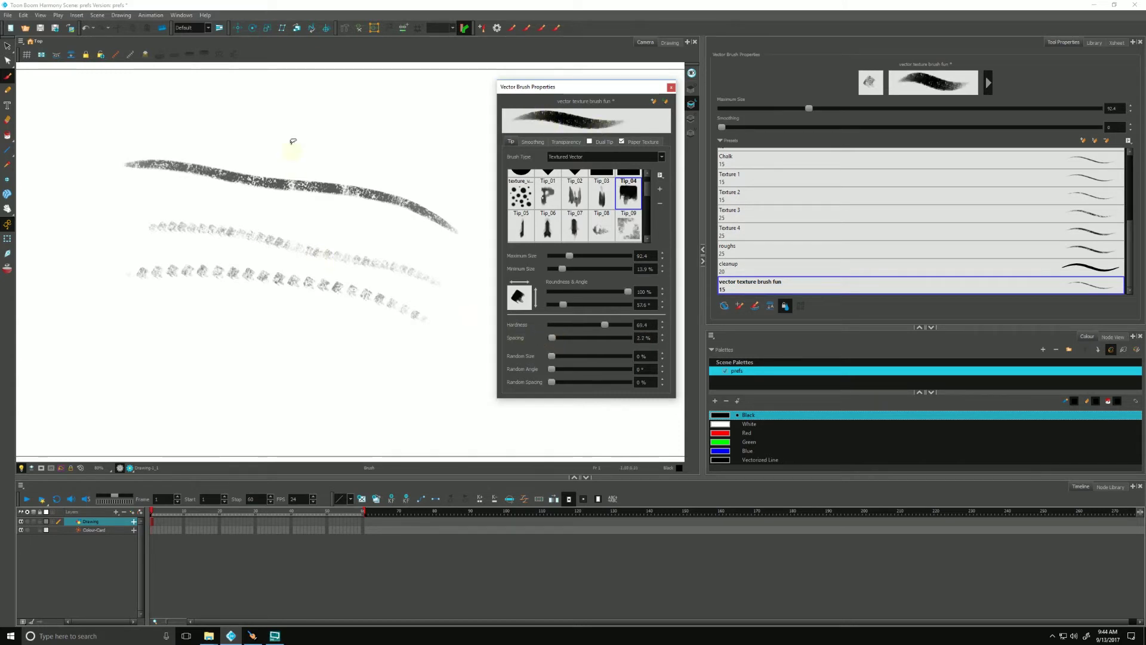
pyautogui.hotkey('ctrl', 'a')
pyautogui.press('Delete')
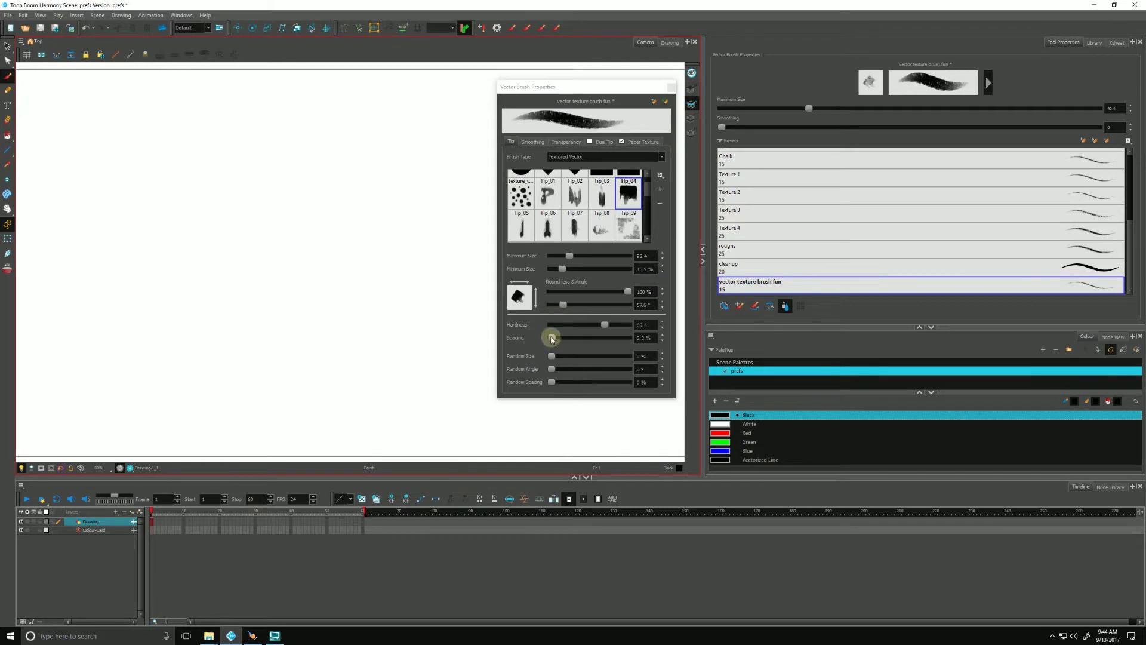
pyautogui.moveTo(552, 339); pyautogui.dragTo(543, 338)
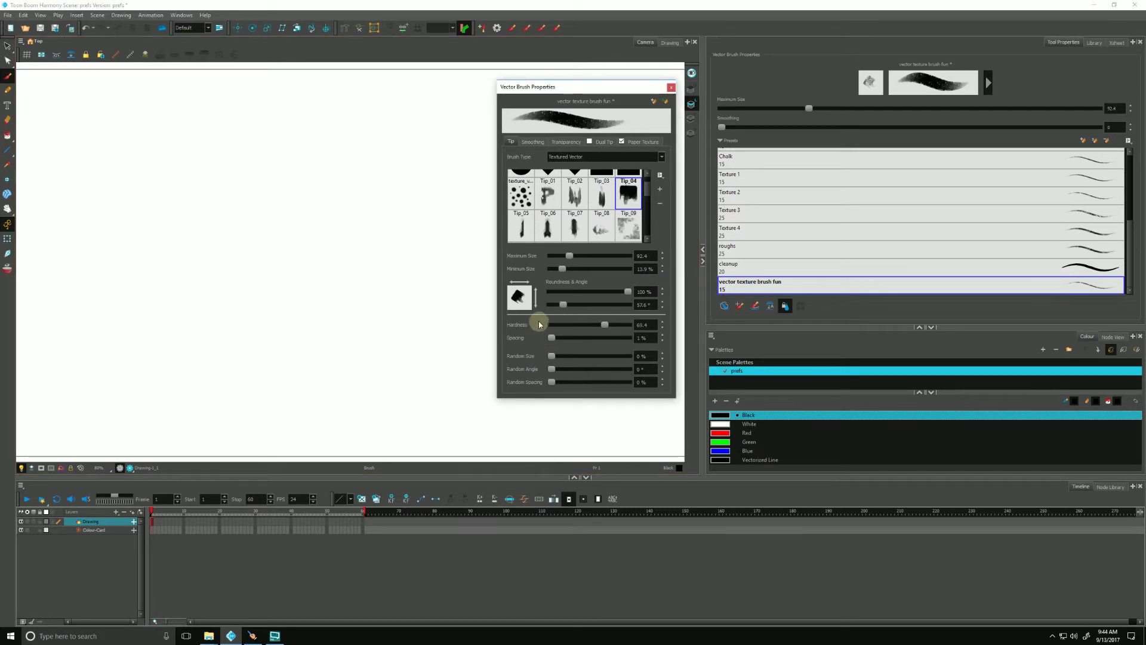
pyautogui.moveTo(401, 177); pyautogui.dragTo(138, 145)
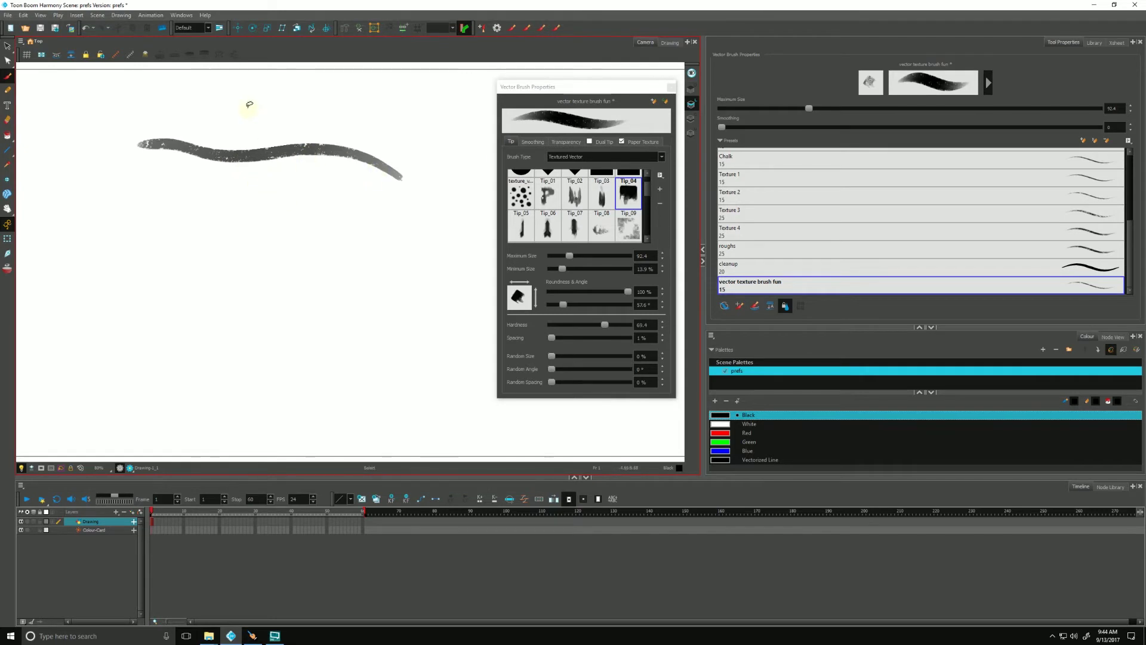
# Step: Clear the canvas, set random size to 27.2%, then test and erase a stroke
pyautogui.hotkey('ctrl', 'a')
pyautogui.press('Delete')
pyautogui.hotkey('alt', 'b')
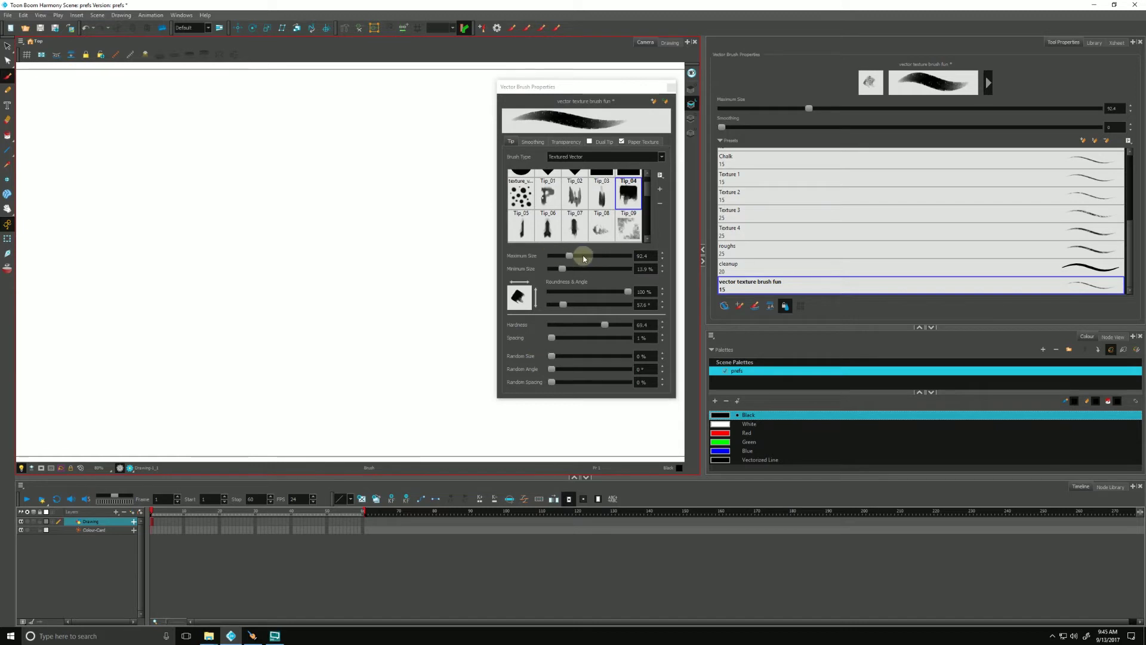
pyautogui.moveTo(553, 356); pyautogui.dragTo(574, 356)
pyautogui.moveTo(428, 248); pyautogui.dragTo(231, 178)
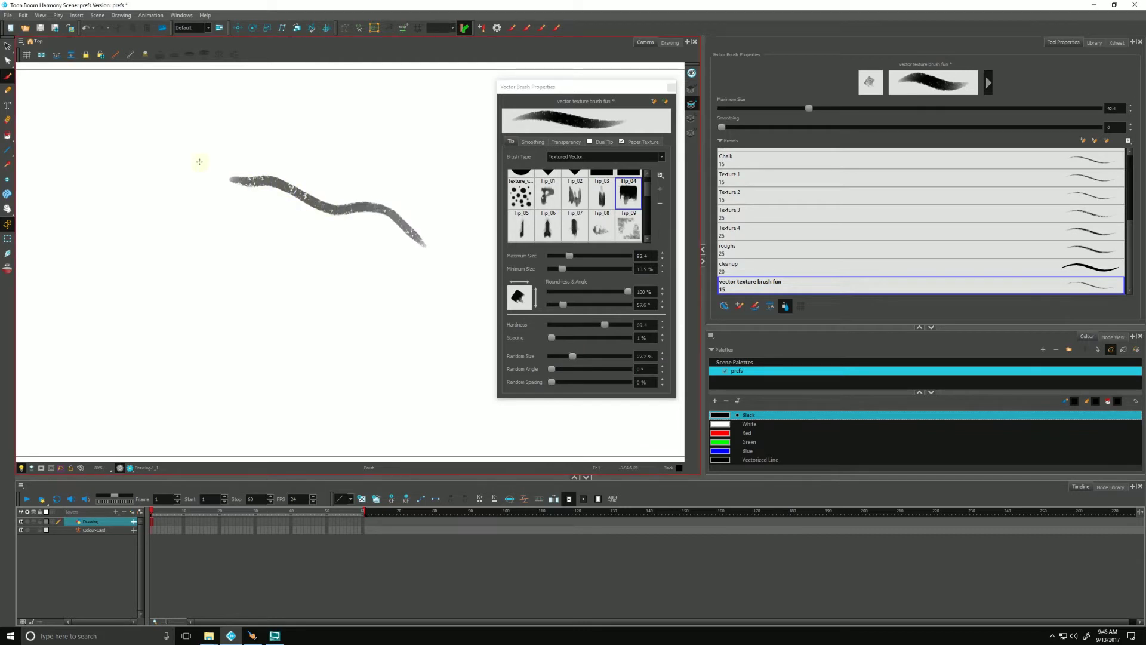
pyautogui.hotkey('ctrl', 'a')
pyautogui.press('Delete')
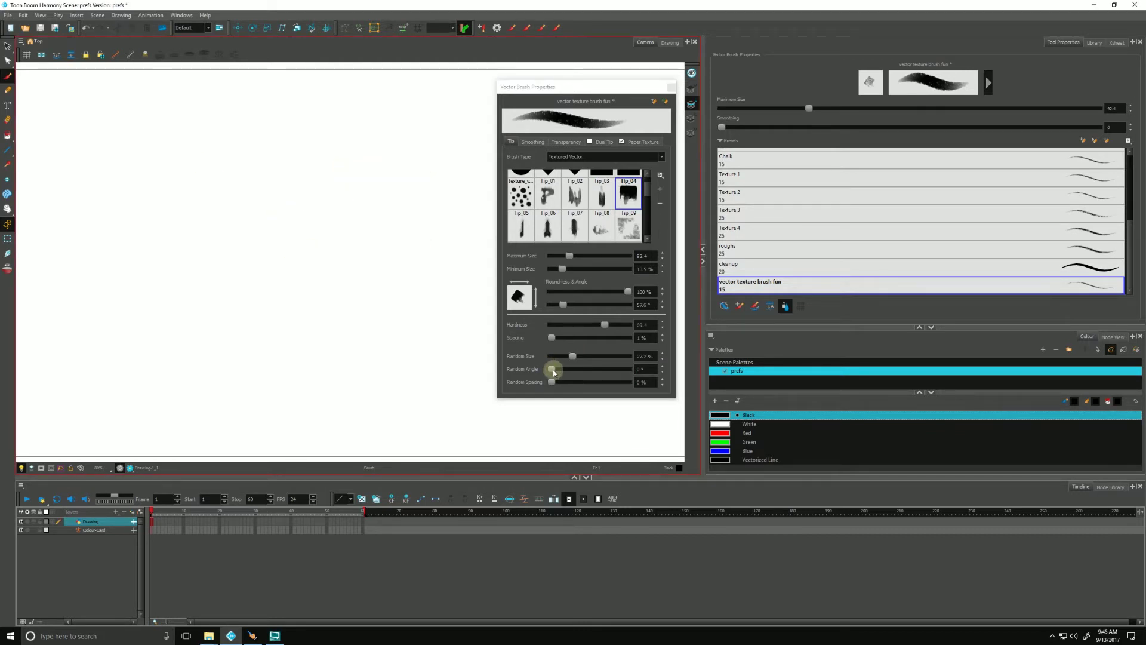
# Step: Set random angle to 136.5°, draw a long textured test stroke, then delete it
pyautogui.moveTo(554, 370); pyautogui.dragTo(577, 372)
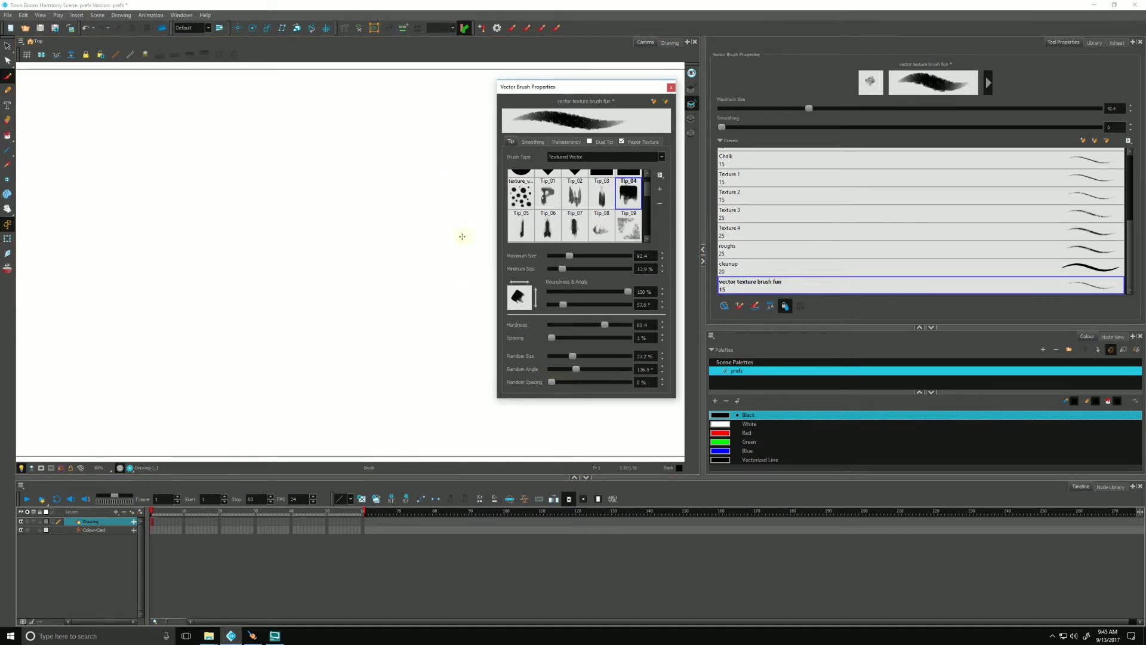
pyautogui.moveTo(458, 230)
pyautogui.mouseDown()
pyautogui.moveTo(425, 183)
pyautogui.moveTo(194, 137)
pyautogui.mouseUp()
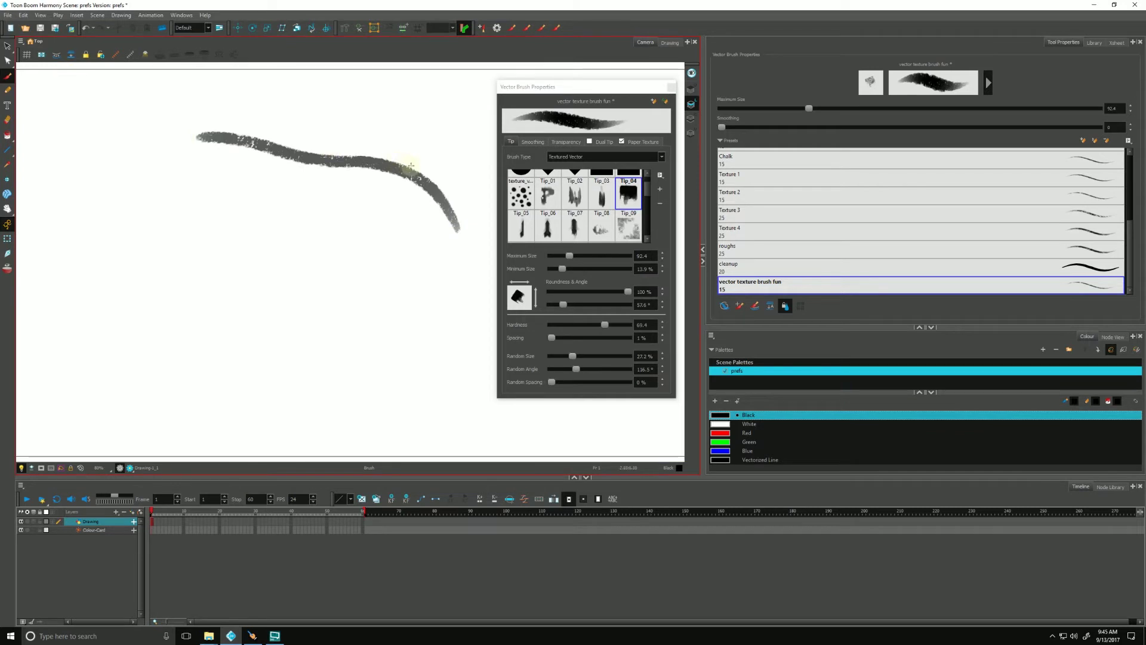
pyautogui.hotkey('alt', 's')
pyautogui.click(343, 146)
pyautogui.press('Delete')
pyautogui.hotkey('alt', 'b')
# Step: Raise random spacing to 19.7%, draw a test stroke, then delete it
pyautogui.moveTo(552, 383); pyautogui.dragTo(569, 382)
pyautogui.moveTo(446, 278)
pyautogui.mouseDown()
pyautogui.moveTo(424, 249)
pyautogui.moveTo(329, 192)
pyautogui.moveTo(176, 250)
pyautogui.moveTo(109, 188)
pyautogui.moveTo(118, 151)
pyautogui.mouseUp()
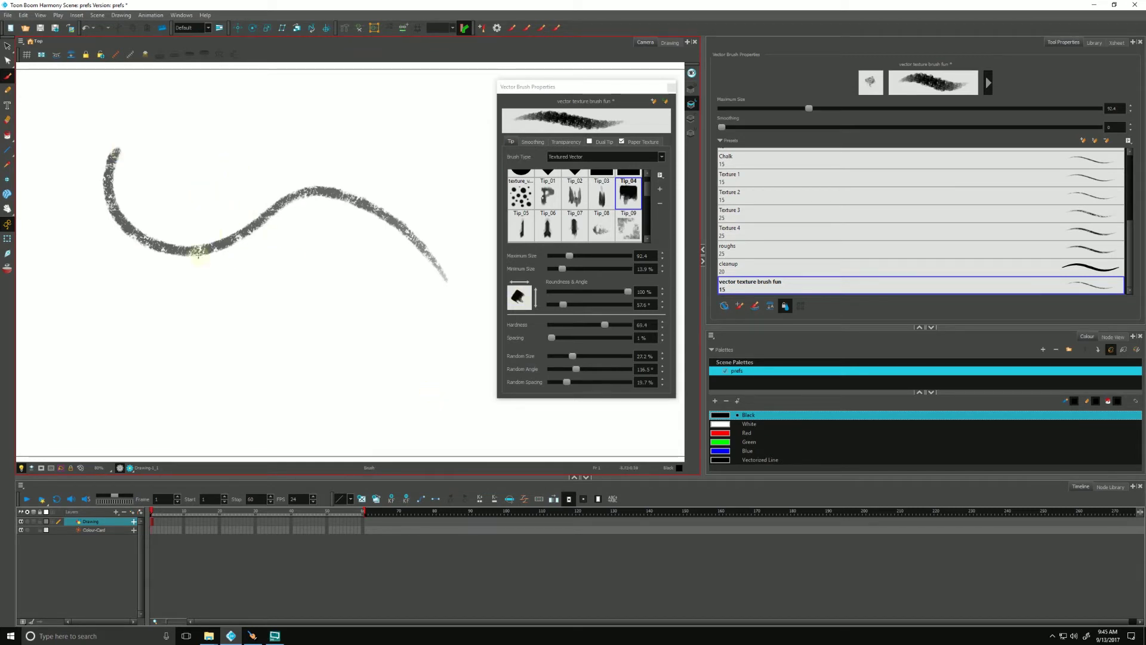
pyautogui.hotkey('ctrl', 'a')
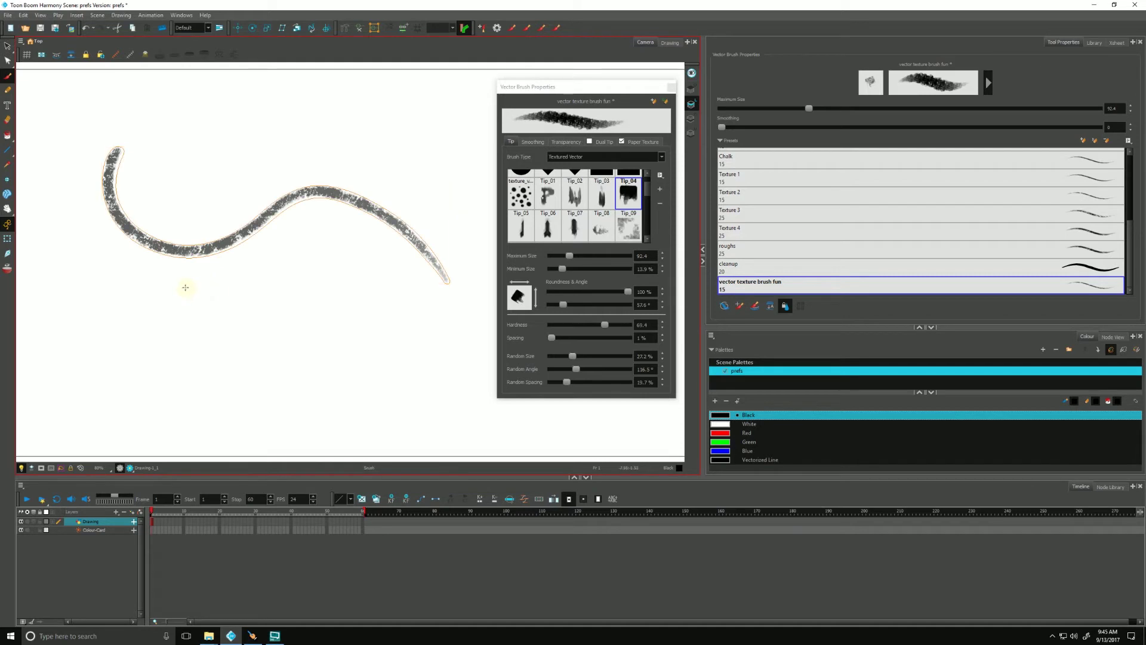
pyautogui.press('Delete')
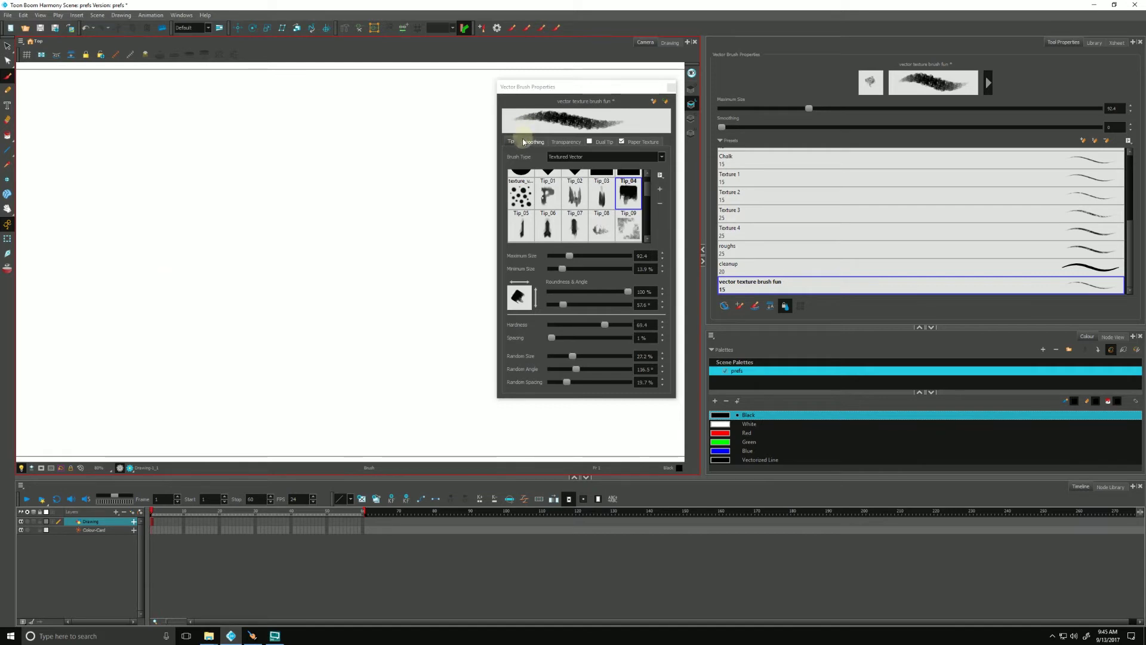
pyautogui.moveTo(528, 89); pyautogui.dragTo(519, 85)
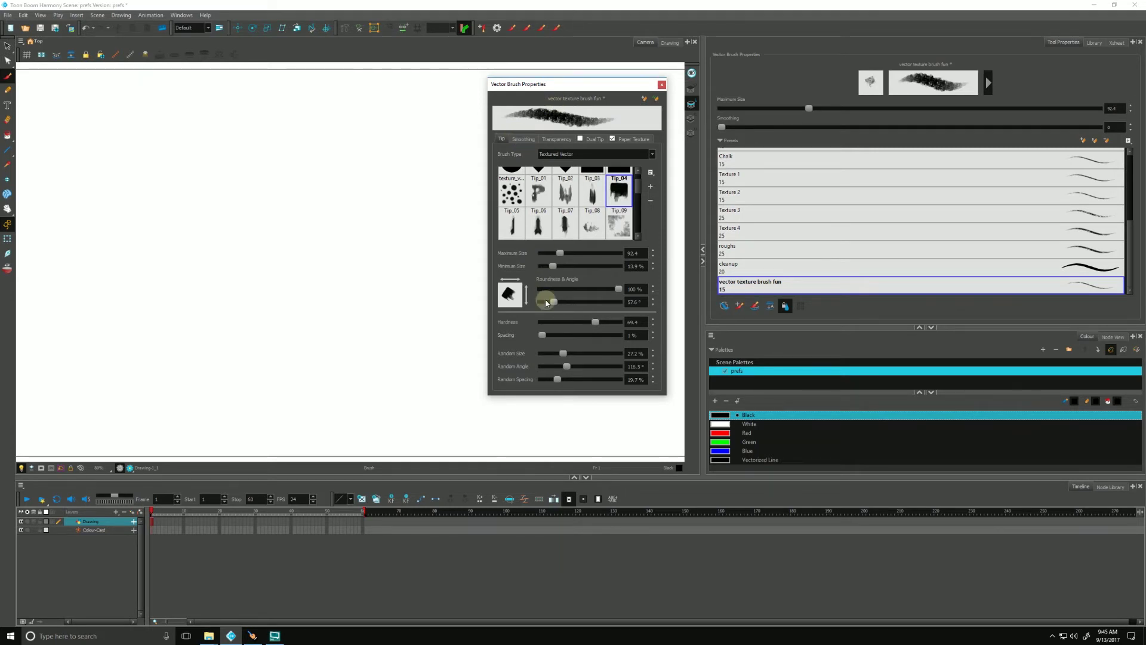
pyautogui.moveTo(298, 134); pyautogui.dragTo(406, 164)
pyautogui.moveTo(292, 162)
pyautogui.mouseDown()
pyautogui.moveTo(399, 171)
pyautogui.moveTo(307, 187)
pyautogui.mouseUp()
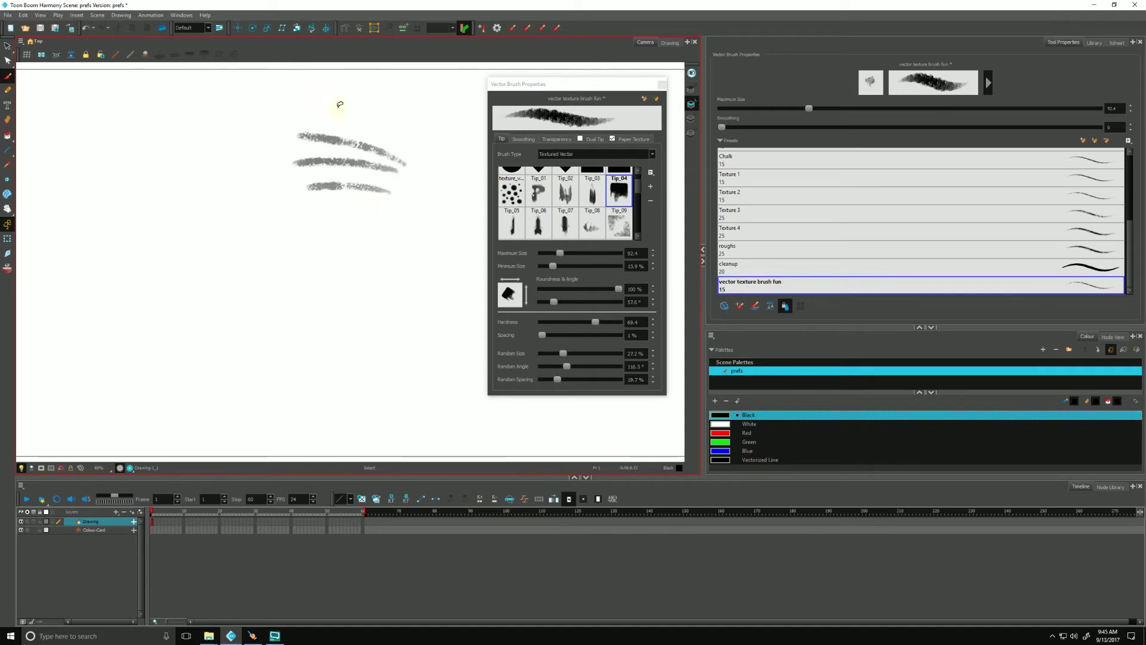
pyautogui.hotkey('ctrl', 'a')
pyautogui.press('Delete')
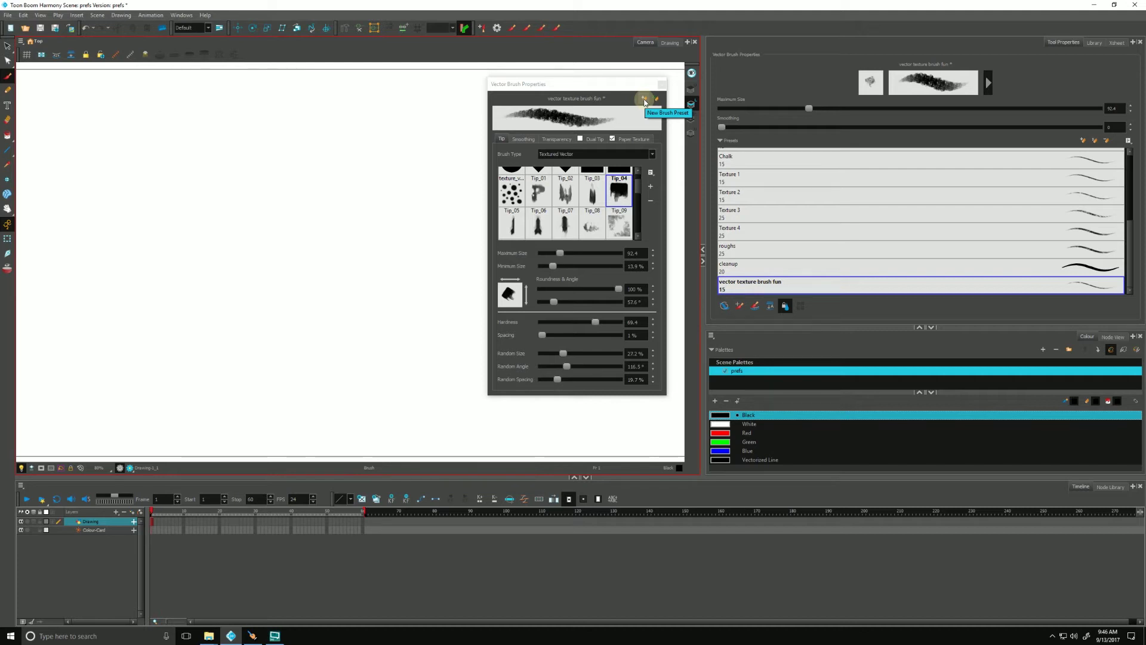
# Step: Overwrite the vector texture brush fun preset with the tuned tip settings at size 92.4
pyautogui.click(722, 286)
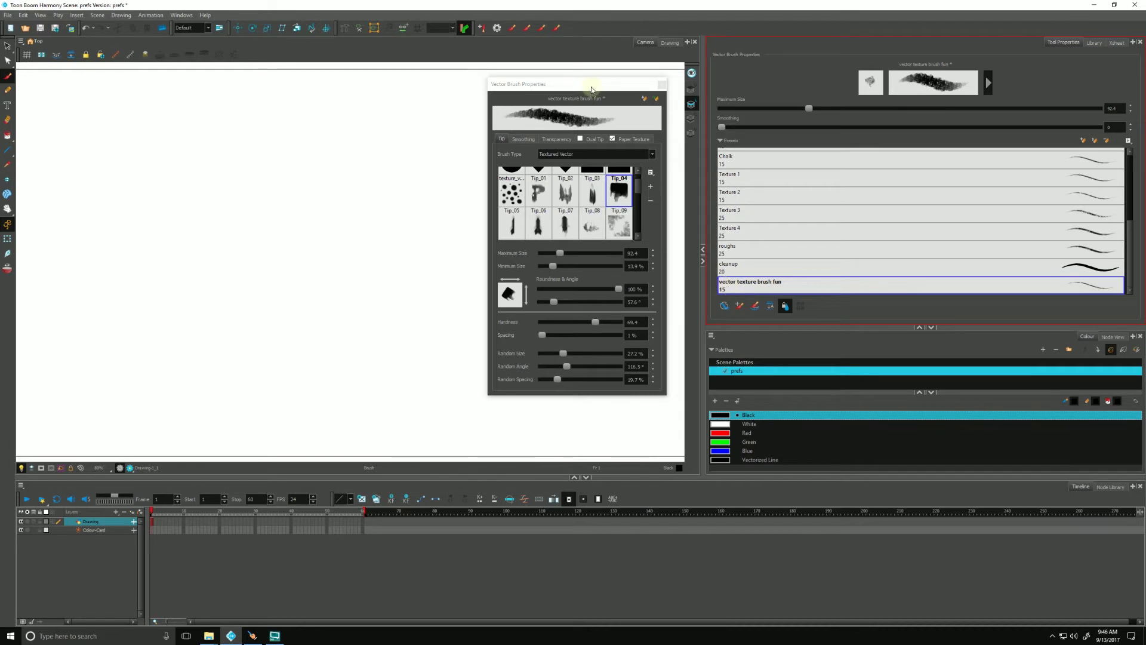
pyautogui.moveTo(582, 84); pyautogui.dragTo(579, 86)
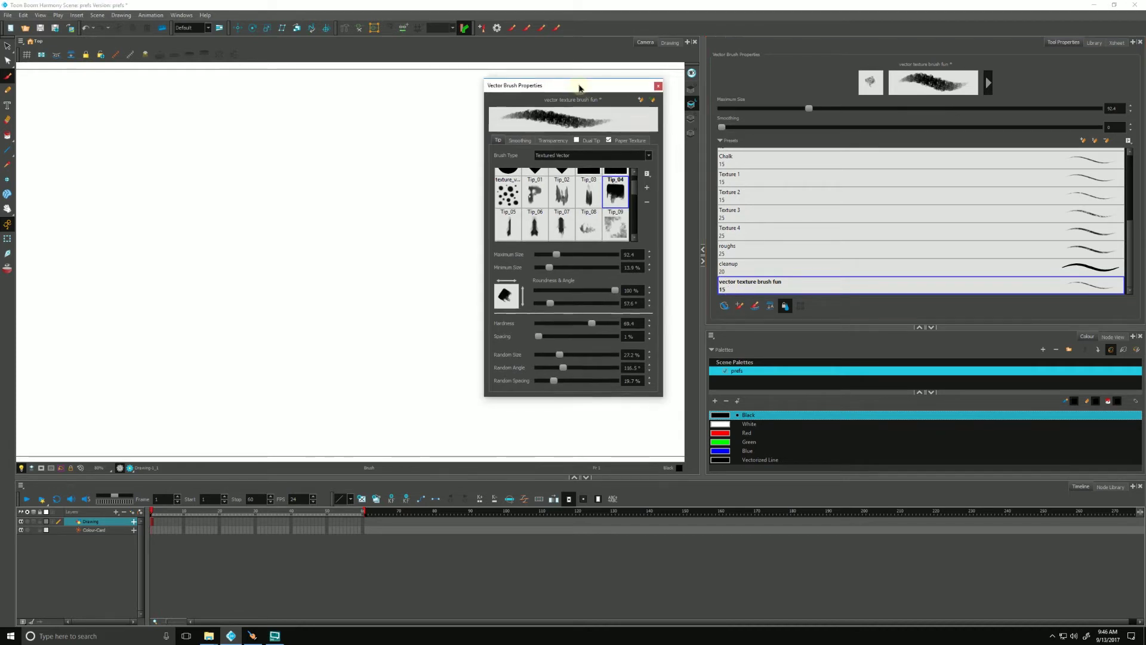
pyautogui.click(654, 103)
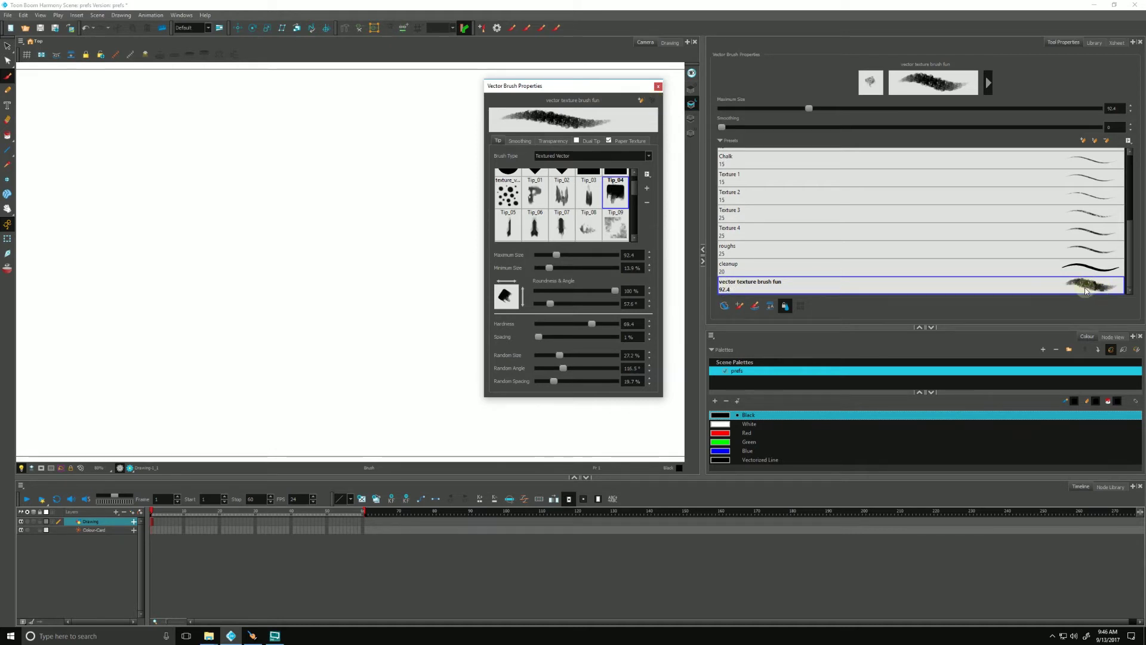
pyautogui.moveTo(596, 90); pyautogui.dragTo(603, 91)
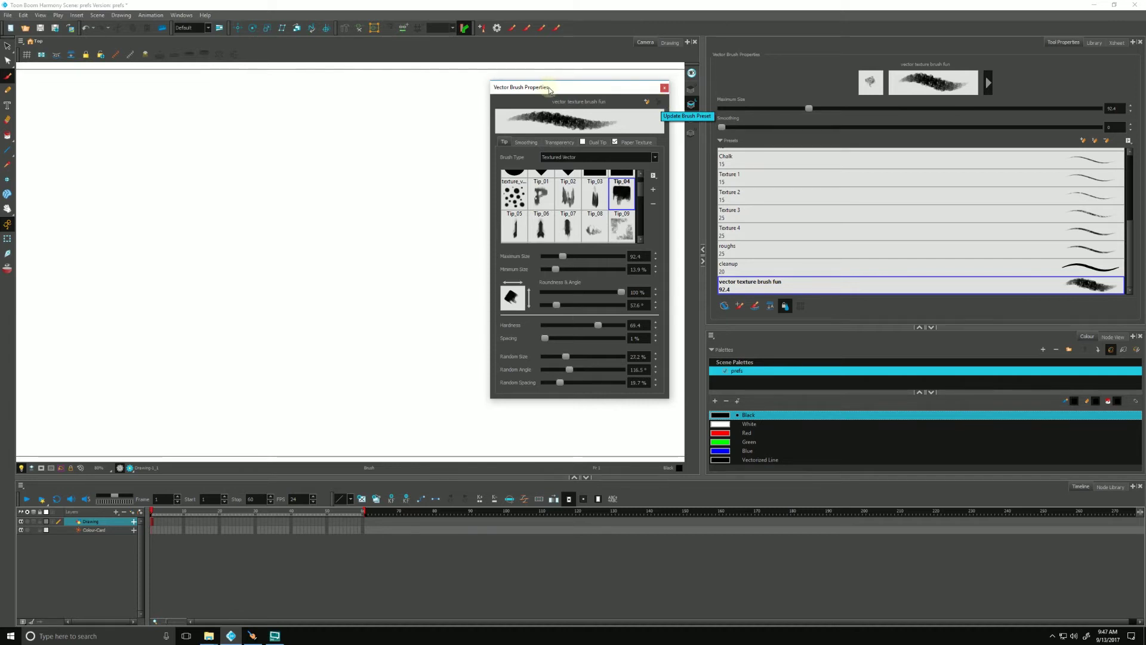
pyautogui.moveTo(554, 88); pyautogui.dragTo(549, 89)
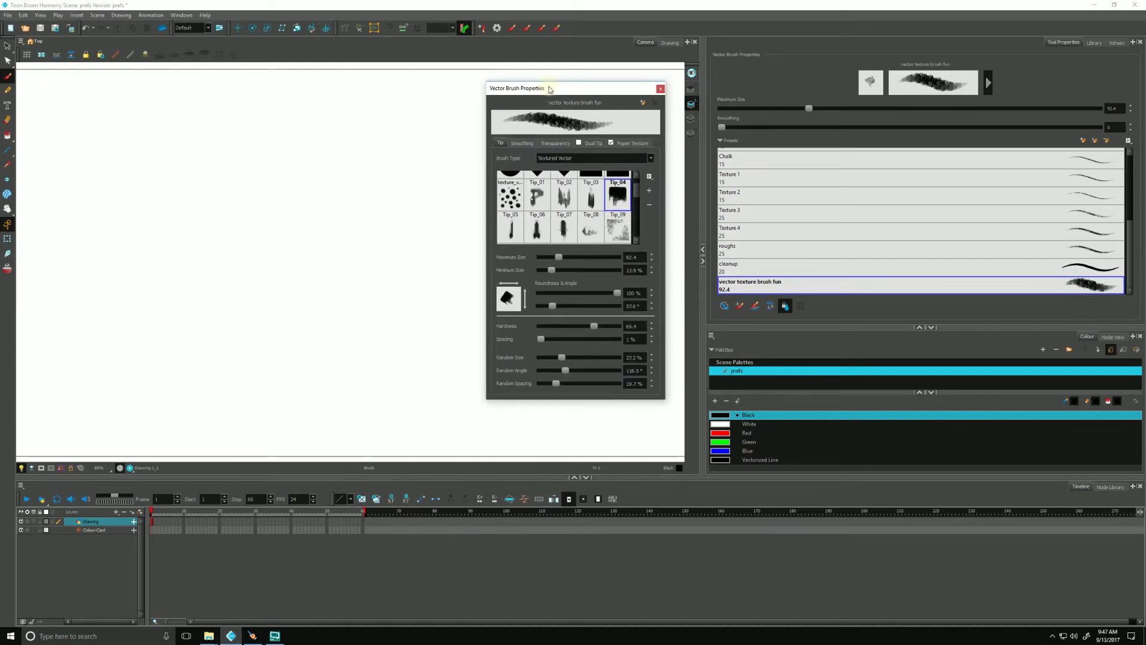
# Step: Compare a no-smoothing stroke with an S-stroke at centerline smoothing 54
pyautogui.click(521, 144)
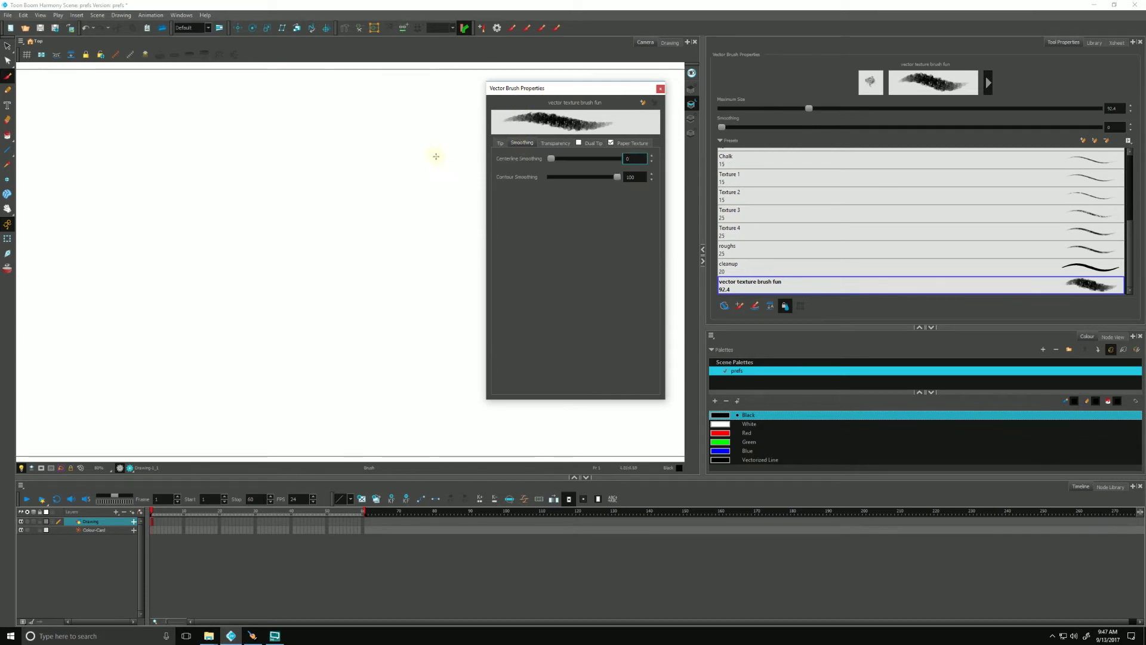
pyautogui.moveTo(437, 160)
pyautogui.mouseDown()
pyautogui.moveTo(378, 117)
pyautogui.moveTo(196, 147)
pyautogui.moveTo(170, 119)
pyautogui.mouseUp()
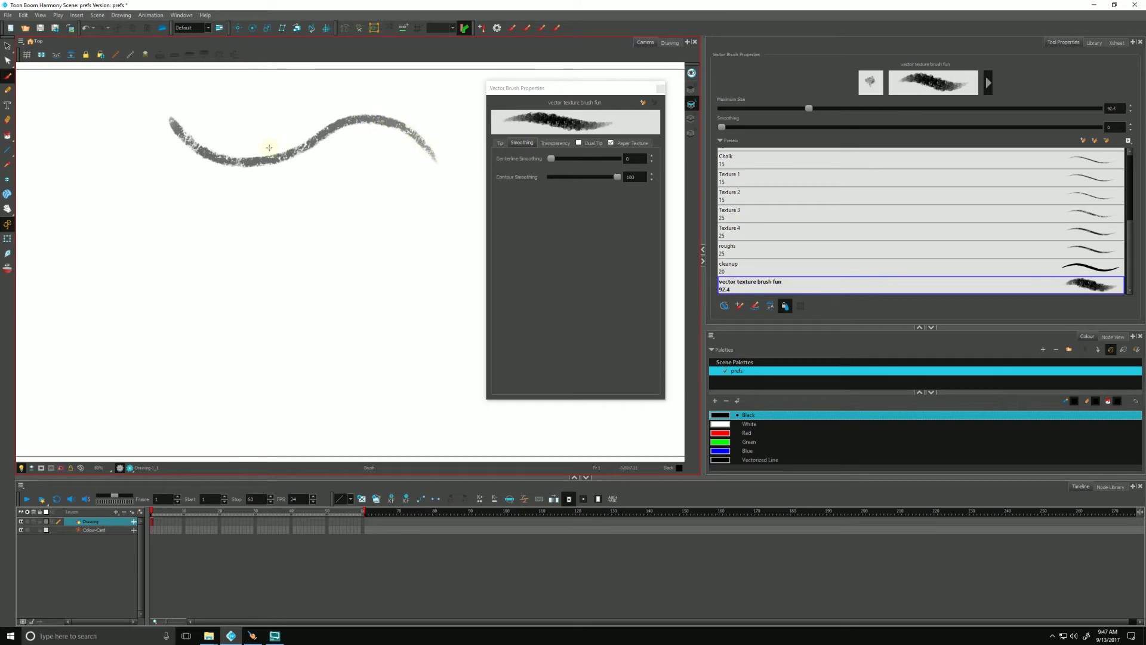
pyautogui.click(553, 158)
pyautogui.moveTo(553, 159)
pyautogui.mouseDown()
pyautogui.moveTo(588, 159)
pyautogui.moveTo(574, 157)
pyautogui.mouseUp()
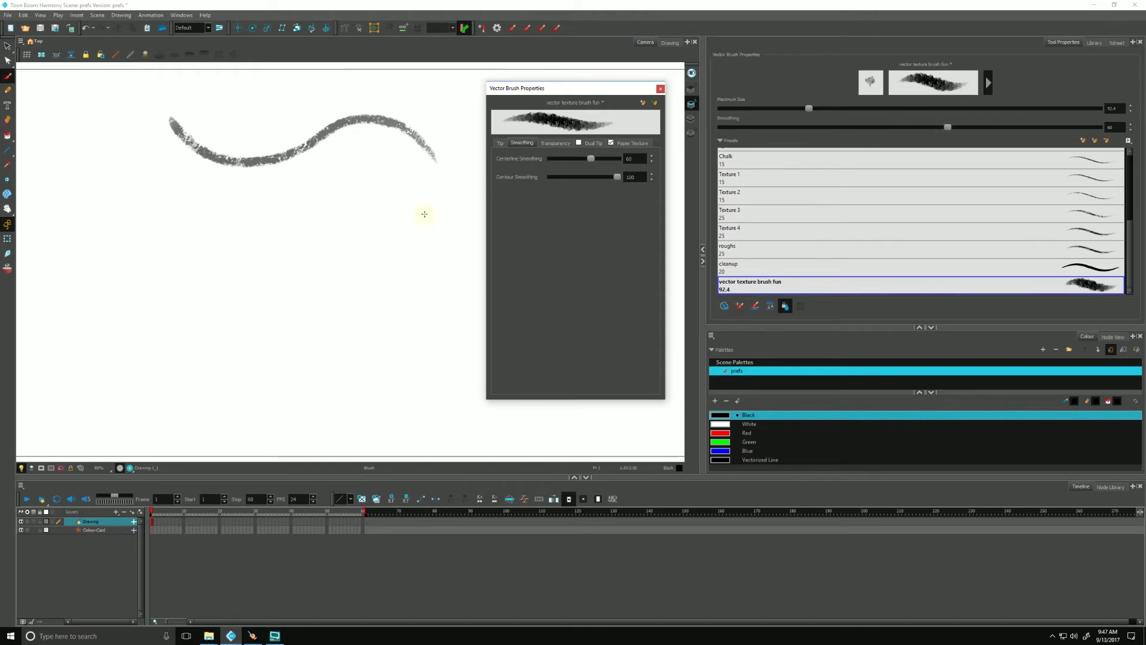
pyautogui.moveTo(432, 221)
pyautogui.mouseDown()
pyautogui.moveTo(406, 182)
pyautogui.moveTo(362, 186)
pyautogui.moveTo(345, 254)
pyautogui.moveTo(311, 209)
pyautogui.mouseUp()
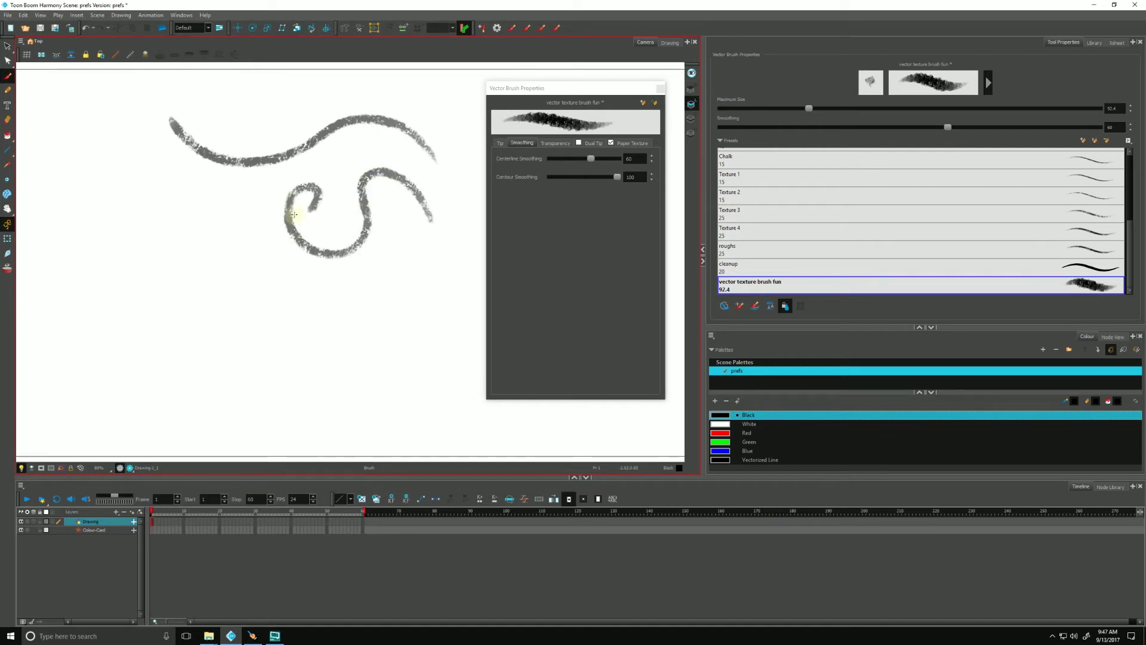
# Step: Test centerline smoothing at 80 with a spiral stroke, then clear all test strokes
pyautogui.click(595, 159)
pyautogui.moveTo(595, 159); pyautogui.dragTo(607, 161)
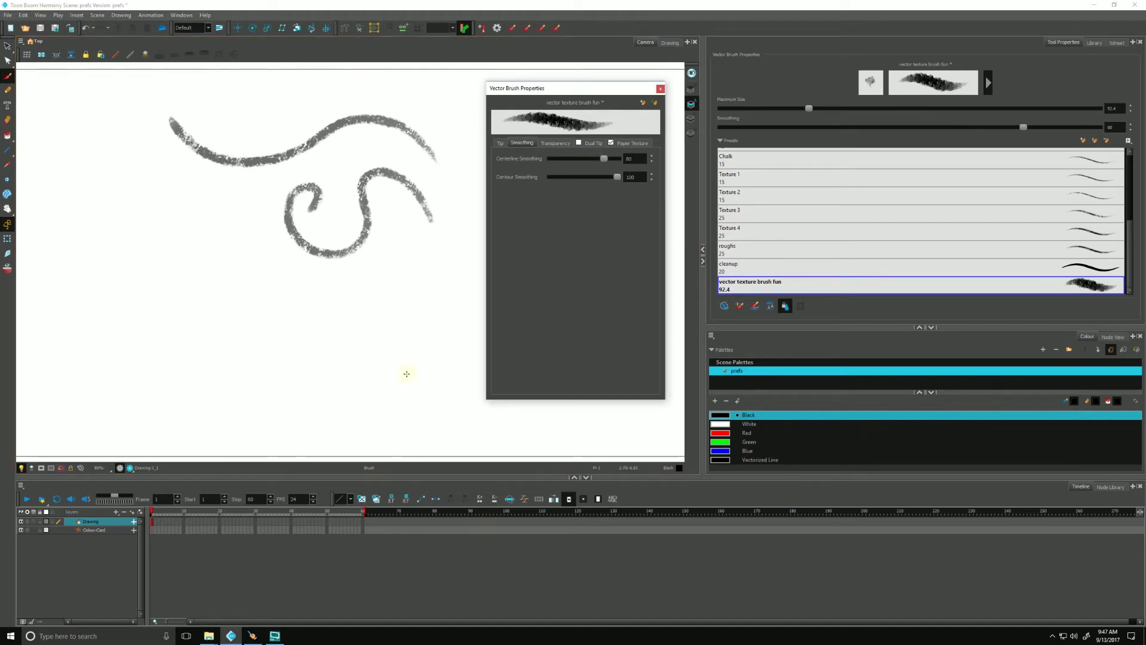
pyautogui.moveTo(370, 370)
pyautogui.mouseDown()
pyautogui.moveTo(409, 302)
pyautogui.moveTo(337, 290)
pyautogui.moveTo(319, 376)
pyautogui.moveTo(203, 349)
pyautogui.moveTo(242, 257)
pyautogui.moveTo(276, 322)
pyautogui.moveTo(232, 307)
pyautogui.mouseUp()
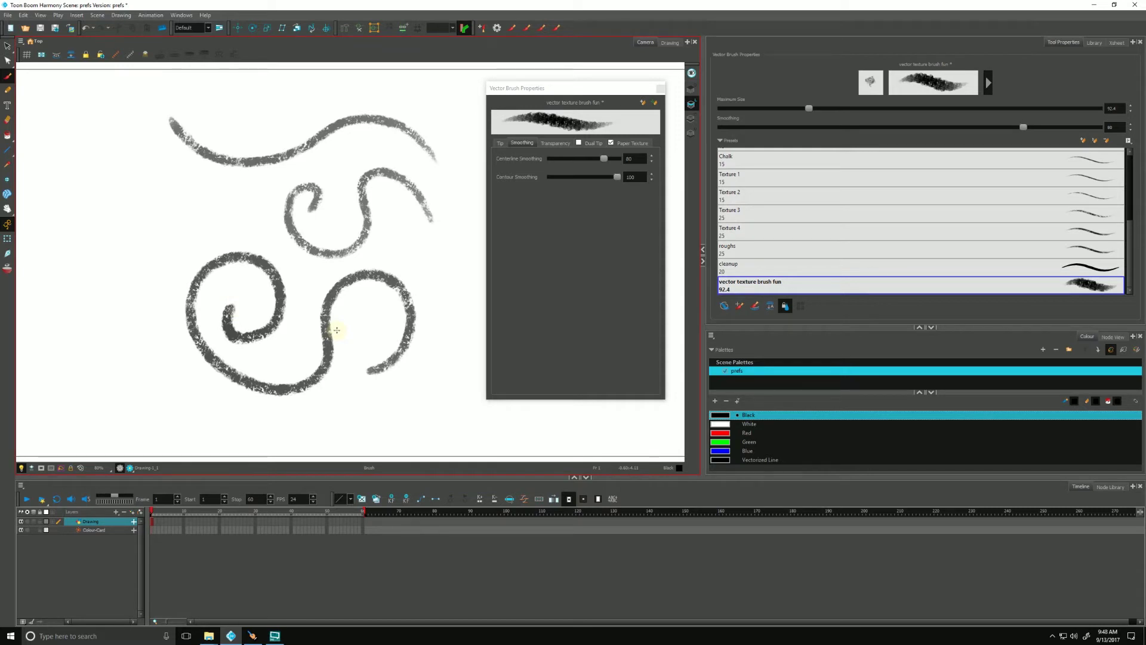
pyautogui.hotkey('ctrl', 'a')
pyautogui.press('Delete')
# Step: Return centerline smoothing to 0, undoing the check stroke
pyautogui.moveTo(604, 159); pyautogui.dragTo(546, 159)
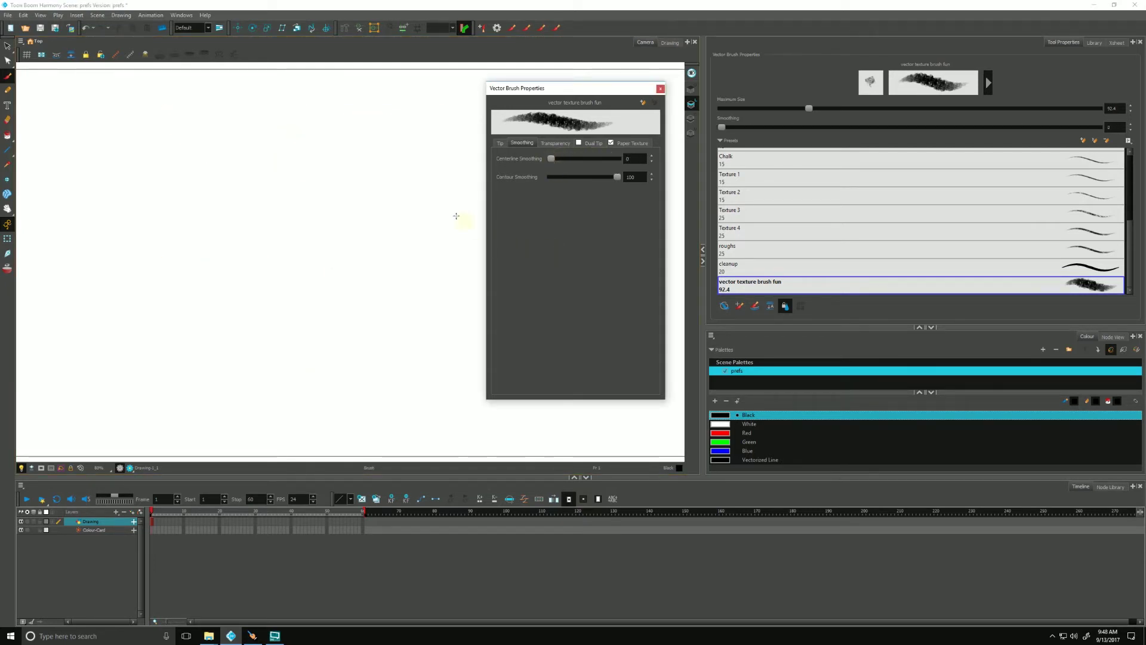
pyautogui.moveTo(442, 245)
pyautogui.mouseDown()
pyautogui.moveTo(394, 149)
pyautogui.moveTo(230, 231)
pyautogui.moveTo(205, 192)
pyautogui.mouseUp()
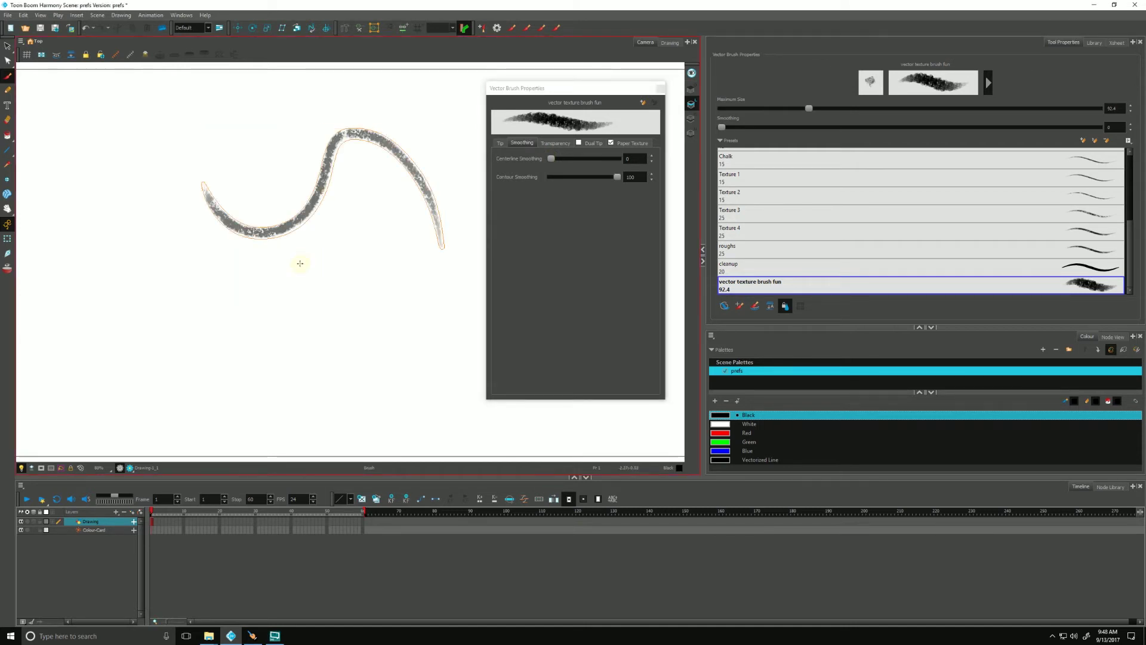
pyautogui.hotkey('ctrl', 'z')
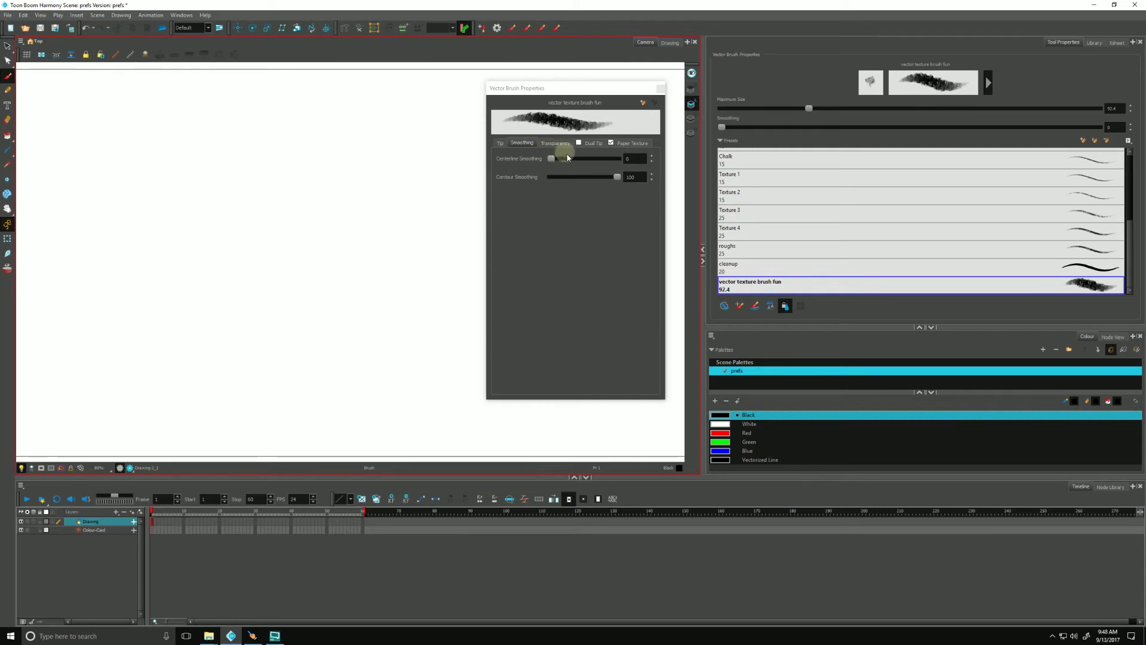
pyautogui.click(618, 179)
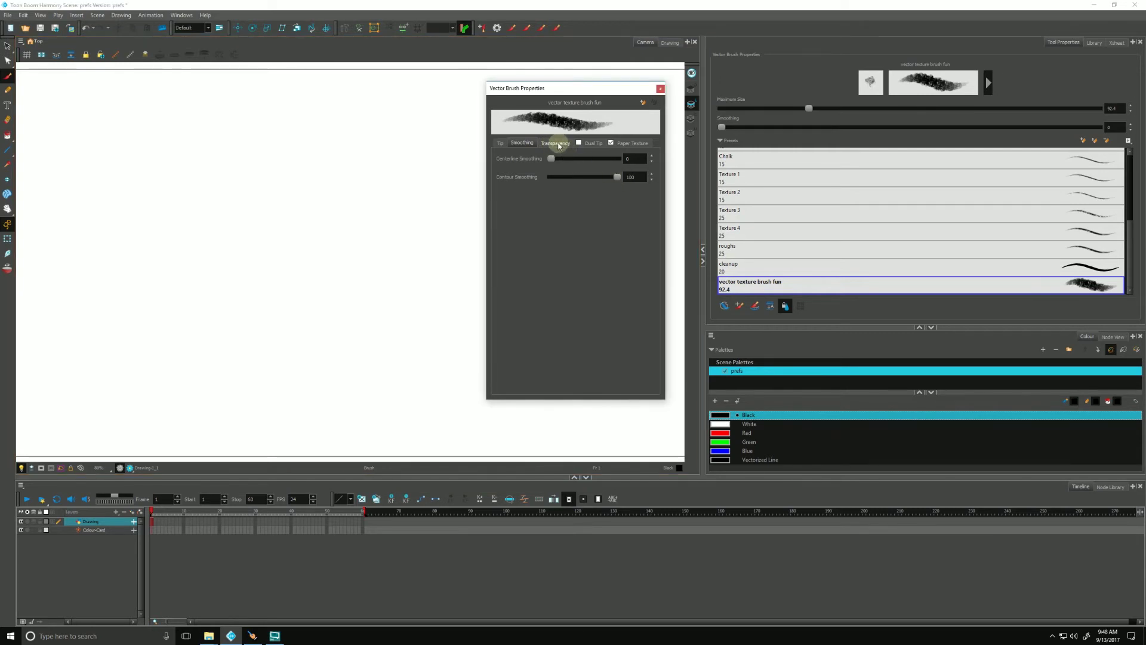
# Step: Lower maximum opacity to about 42 and sketch light crossing strokes into a starburst
pyautogui.click(556, 144)
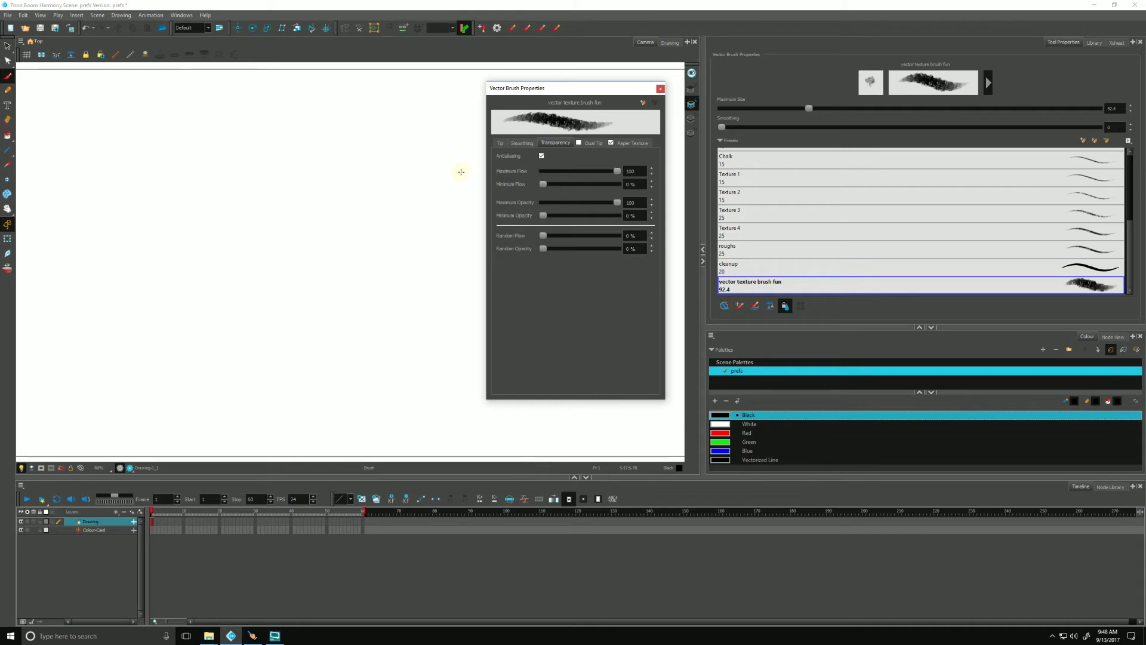
pyautogui.moveTo(465, 186)
pyautogui.mouseDown()
pyautogui.moveTo(448, 167)
pyautogui.moveTo(300, 129)
pyautogui.mouseUp()
pyautogui.moveTo(616, 206); pyautogui.dragTo(575, 203)
pyautogui.moveTo(445, 225)
pyautogui.mouseDown()
pyautogui.moveTo(338, 220)
pyautogui.moveTo(200, 190)
pyautogui.mouseUp()
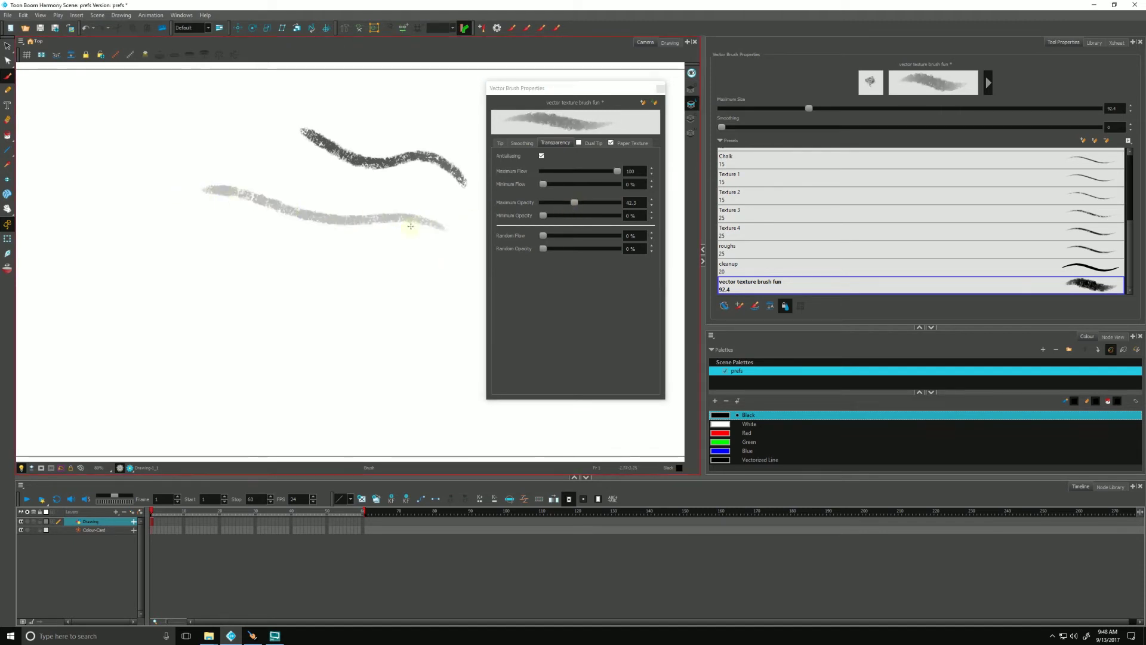
pyautogui.moveTo(386, 255); pyautogui.dragTo(243, 139)
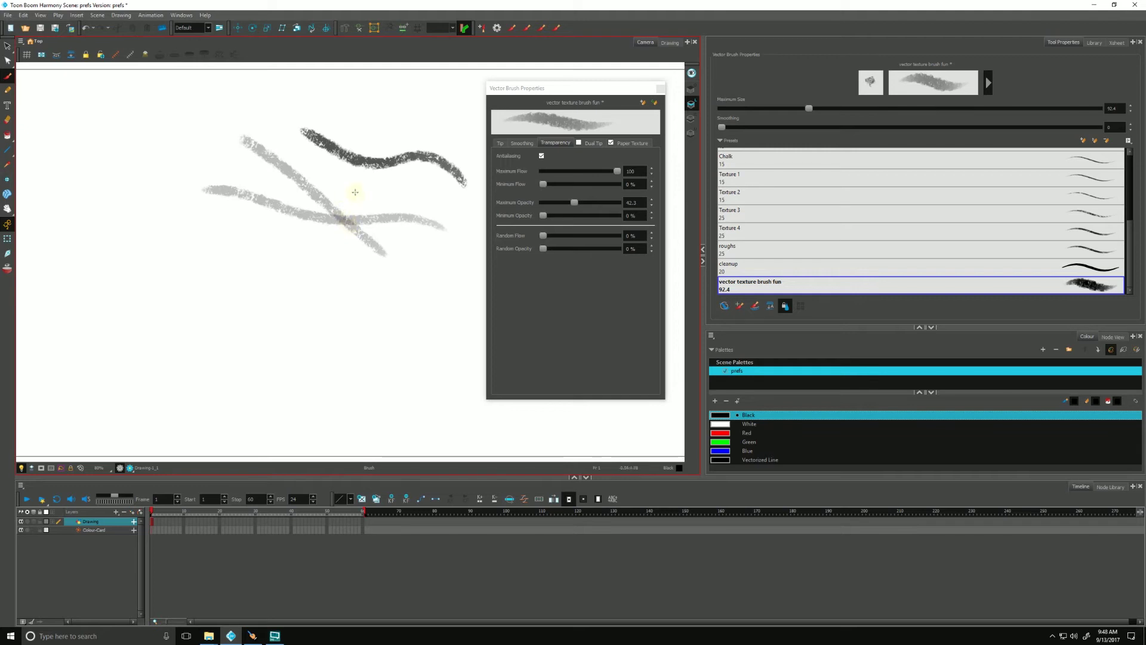
pyautogui.moveTo(351, 181)
pyautogui.mouseDown()
pyautogui.moveTo(327, 289)
pyautogui.moveTo(356, 264)
pyautogui.moveTo(325, 162)
pyautogui.mouseUp()
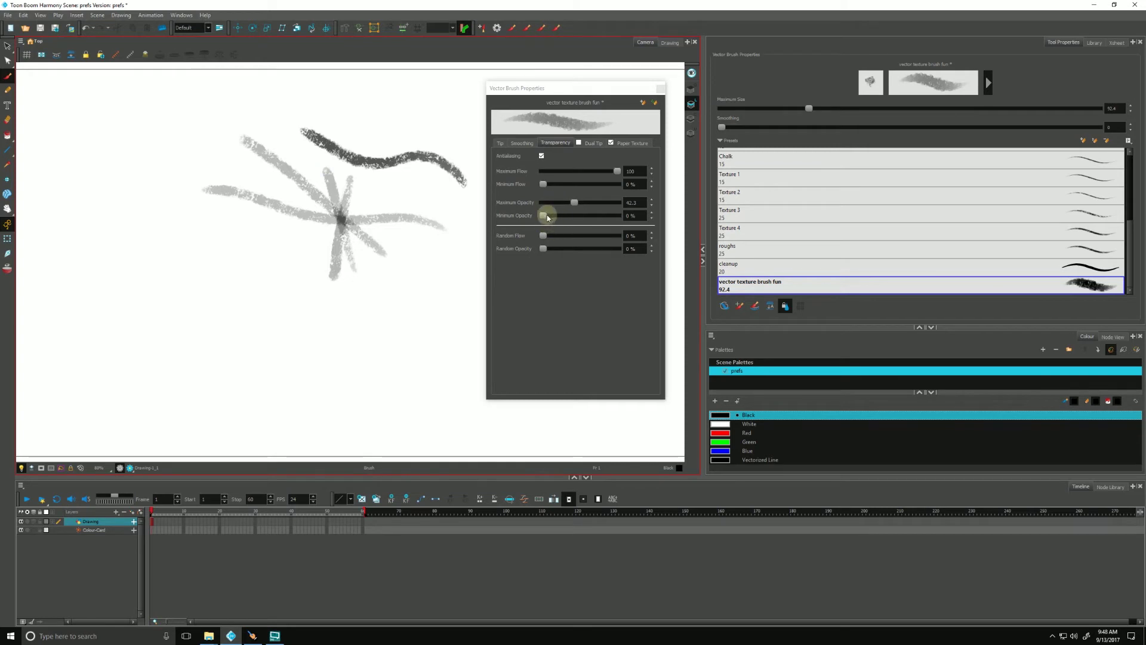
# Step: Test minimum opacity at about 26% and 95% with light strokes
pyautogui.moveTo(543, 215); pyautogui.dragTo(571, 216)
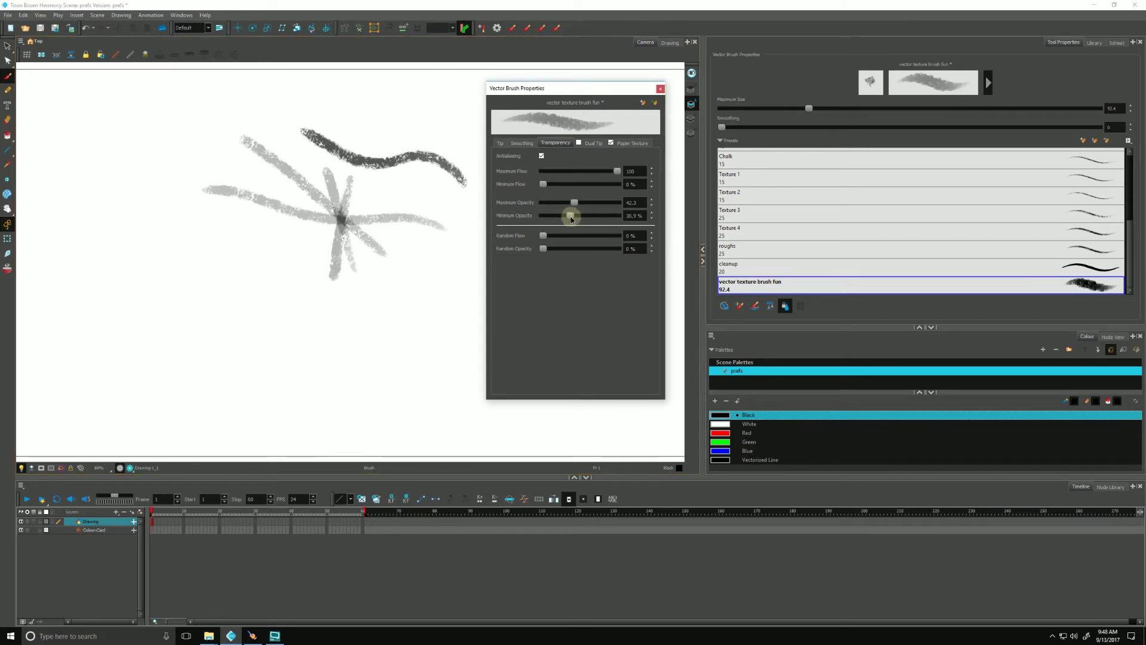
pyautogui.moveTo(456, 284); pyautogui.dragTo(406, 313)
pyautogui.moveTo(573, 219); pyautogui.dragTo(625, 217)
pyautogui.moveTo(394, 292); pyautogui.dragTo(283, 308)
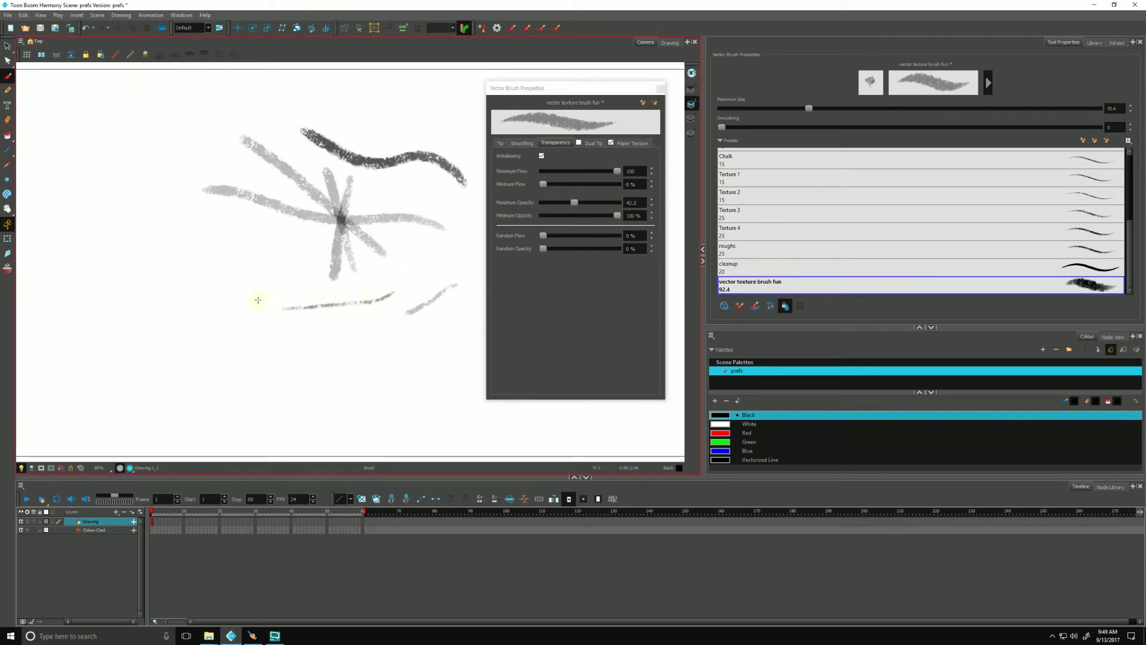
# Step: Reset opacity to 0% minimum and 100 maximum, then draw a dark test stroke
pyautogui.moveTo(617, 215); pyautogui.dragTo(542, 219)
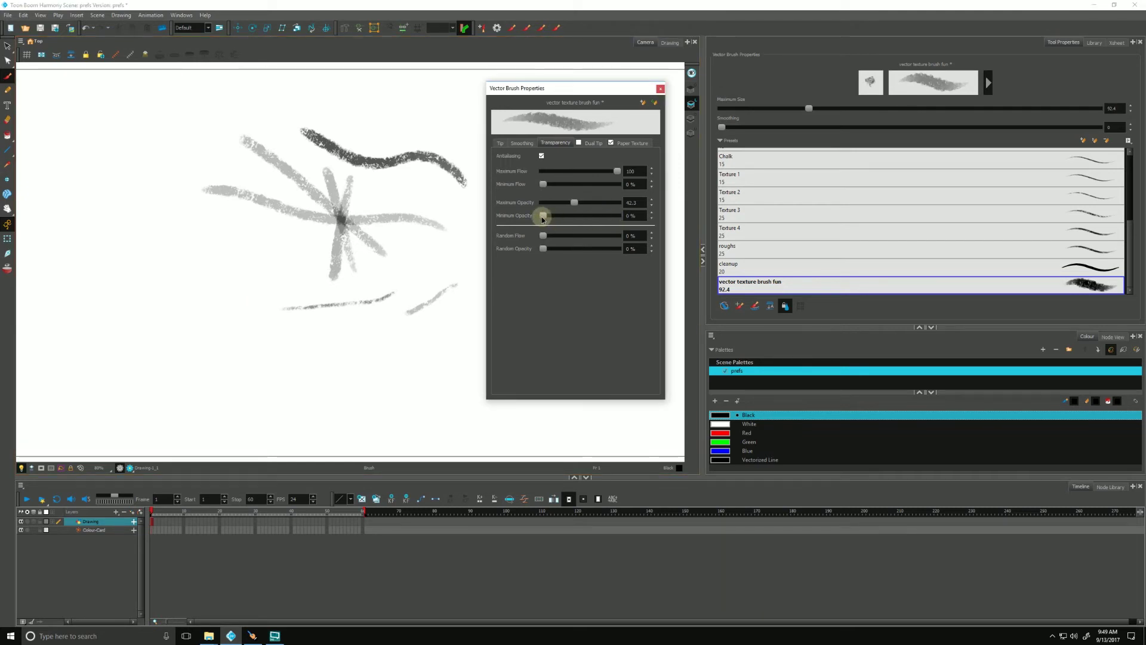
pyautogui.click(574, 203)
pyautogui.moveTo(607, 206); pyautogui.dragTo(625, 206)
pyautogui.moveTo(443, 199)
pyautogui.mouseDown()
pyautogui.moveTo(380, 173)
pyautogui.moveTo(328, 182)
pyautogui.mouseUp()
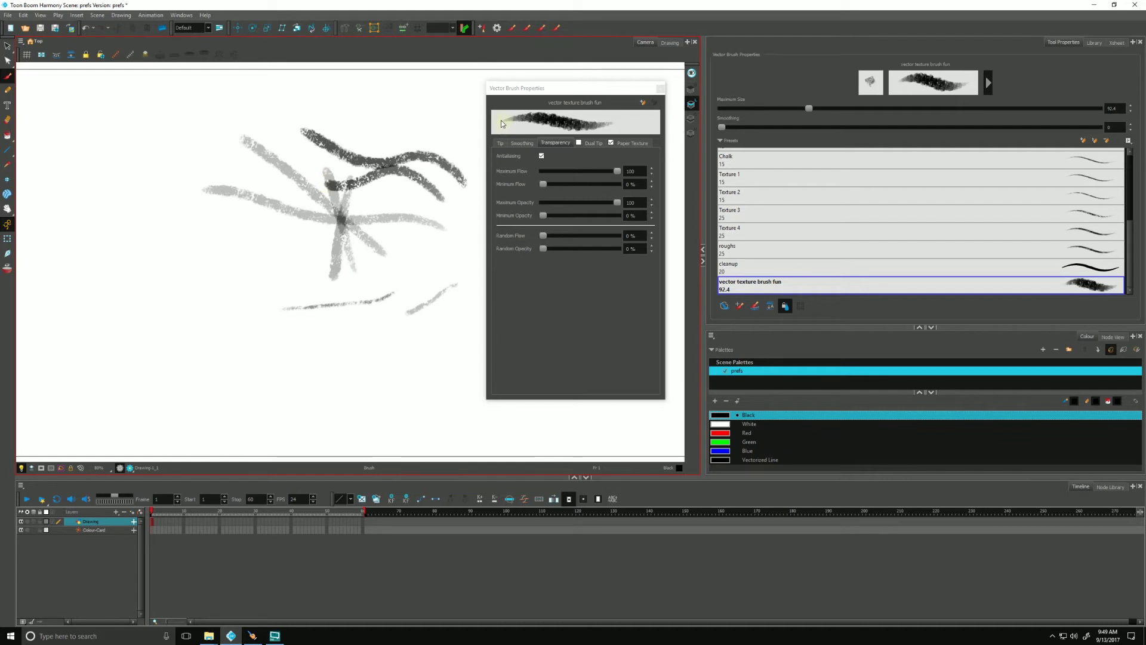
# Step: Lasso and delete all the opacity test strokes from the canvas
pyautogui.click(597, 146)
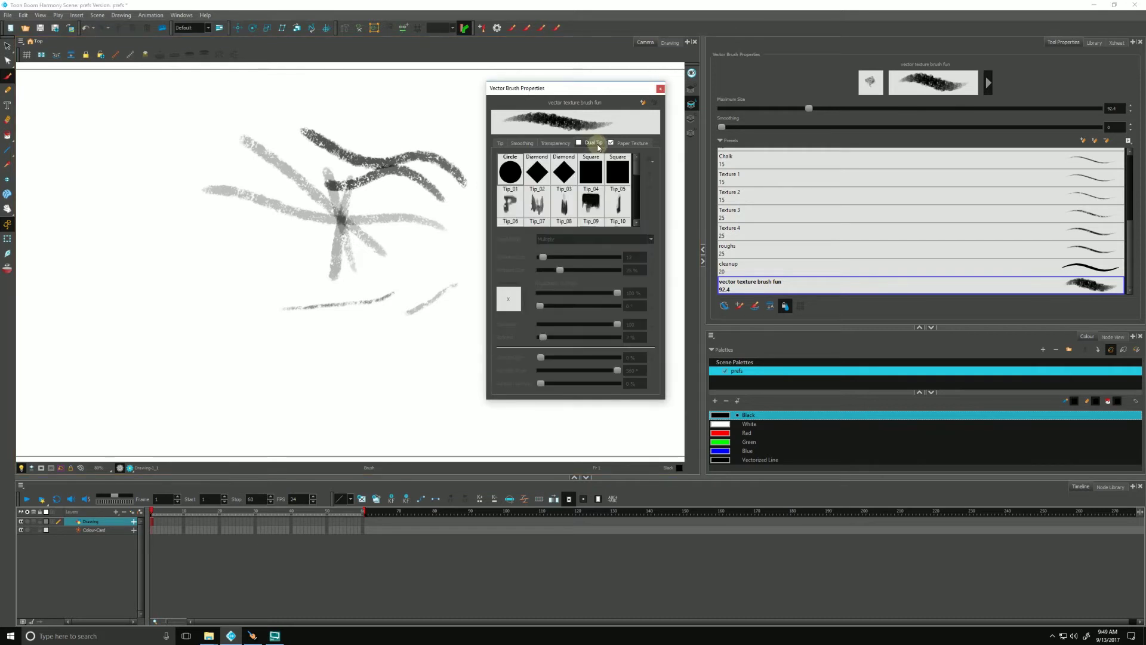
pyautogui.moveTo(561, 89); pyautogui.dragTo(567, 81)
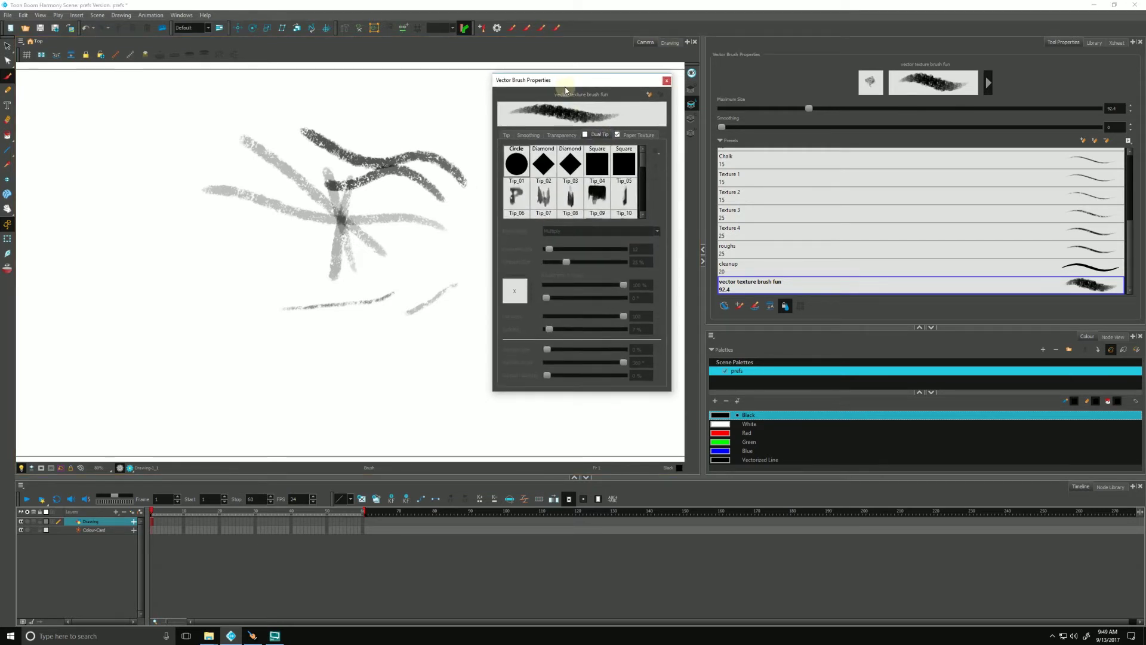
pyautogui.hotkey('alt', 's')
pyautogui.moveTo(359, 98)
pyautogui.mouseDown()
pyautogui.moveTo(364, 202)
pyautogui.moveTo(379, 366)
pyautogui.mouseUp()
pyautogui.press('Delete')
pyautogui.moveTo(273, 192); pyautogui.dragTo(446, 356)
pyautogui.press('Delete')
pyautogui.hotkey('alt', 'b')
# Step: Try enabling Dual Tip, then leave it unchecked
pyautogui.click(584, 135)
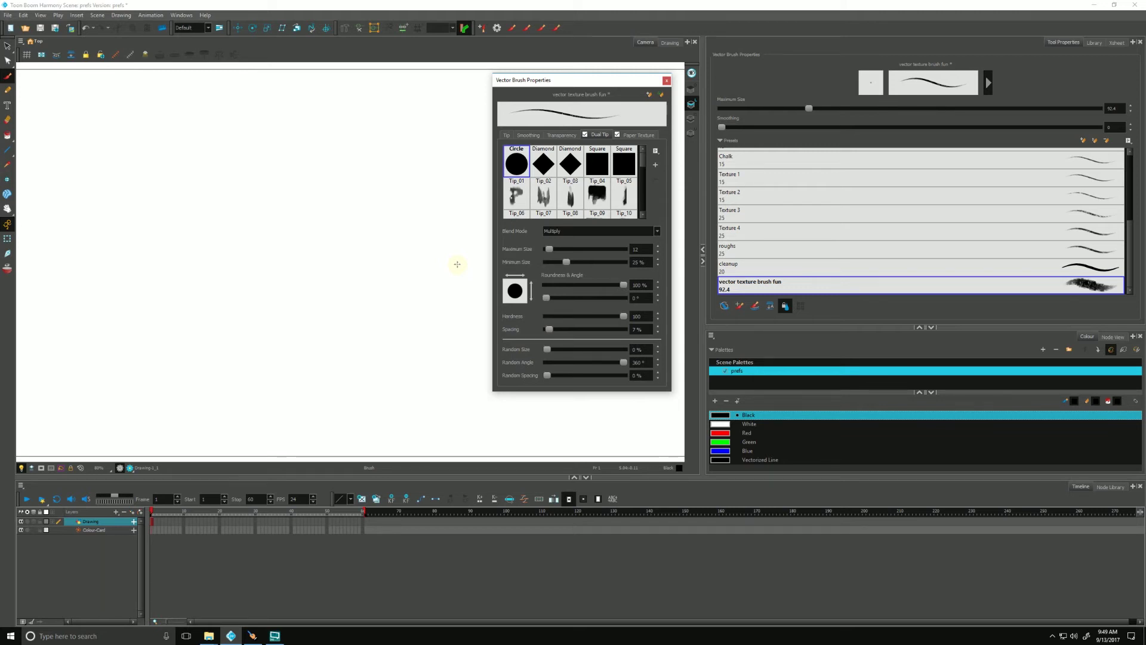
pyautogui.click(504, 135)
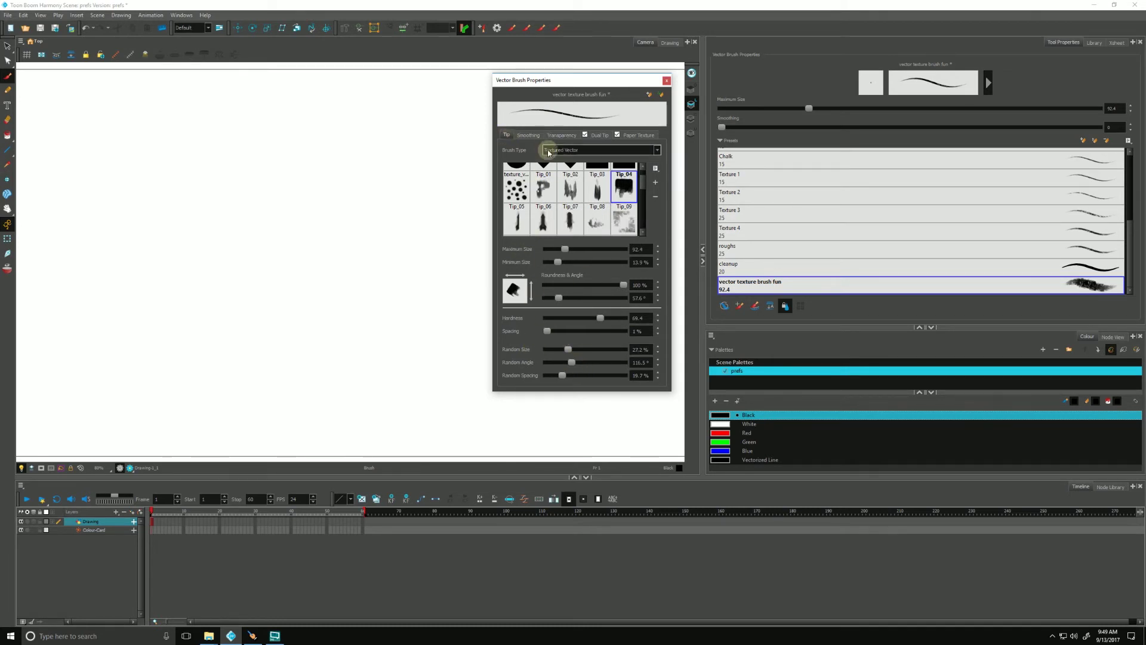
pyautogui.click(600, 135)
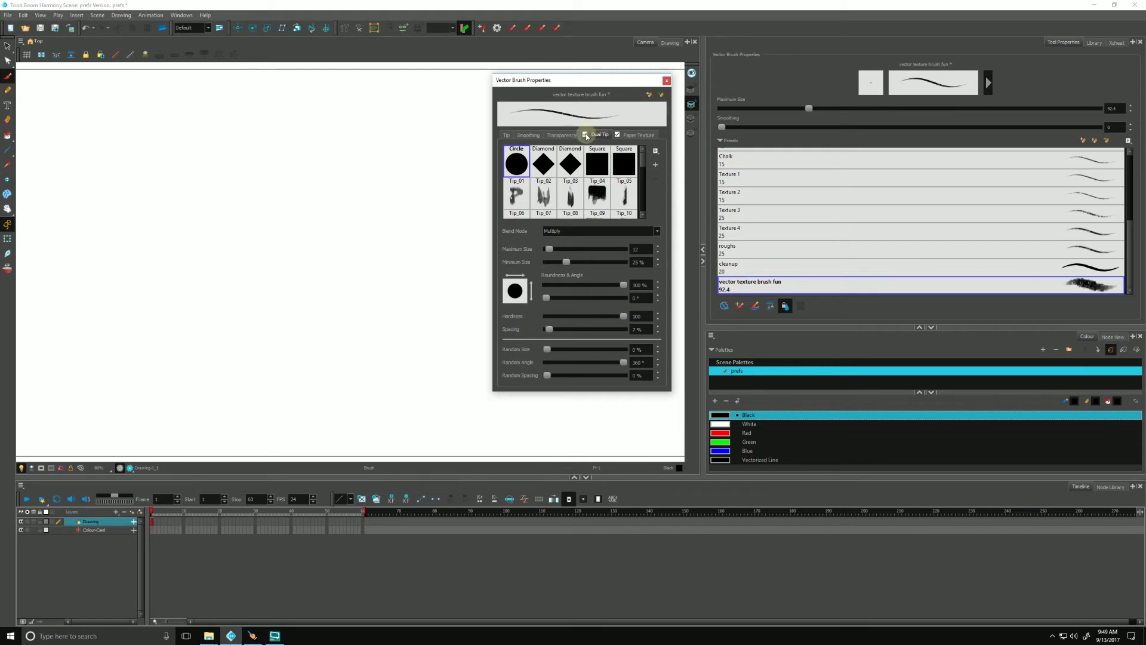
pyautogui.click(585, 135)
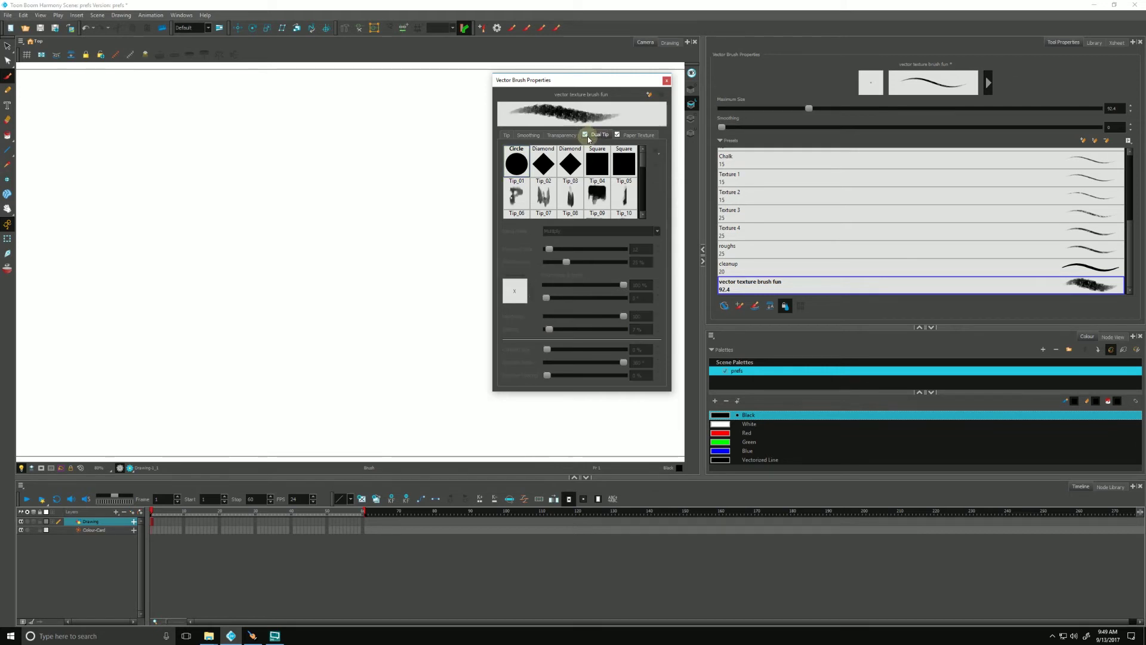
# Step: Draw test strokes with the Texture_3 and Marker paper textures
pyautogui.click(638, 134)
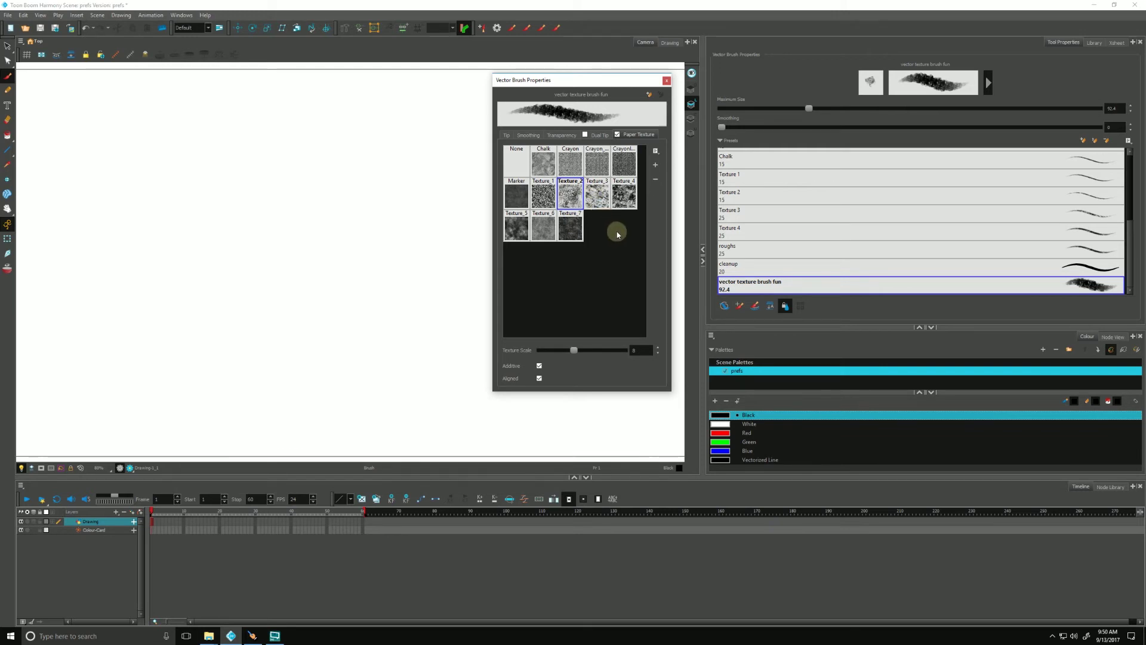
pyautogui.click(602, 202)
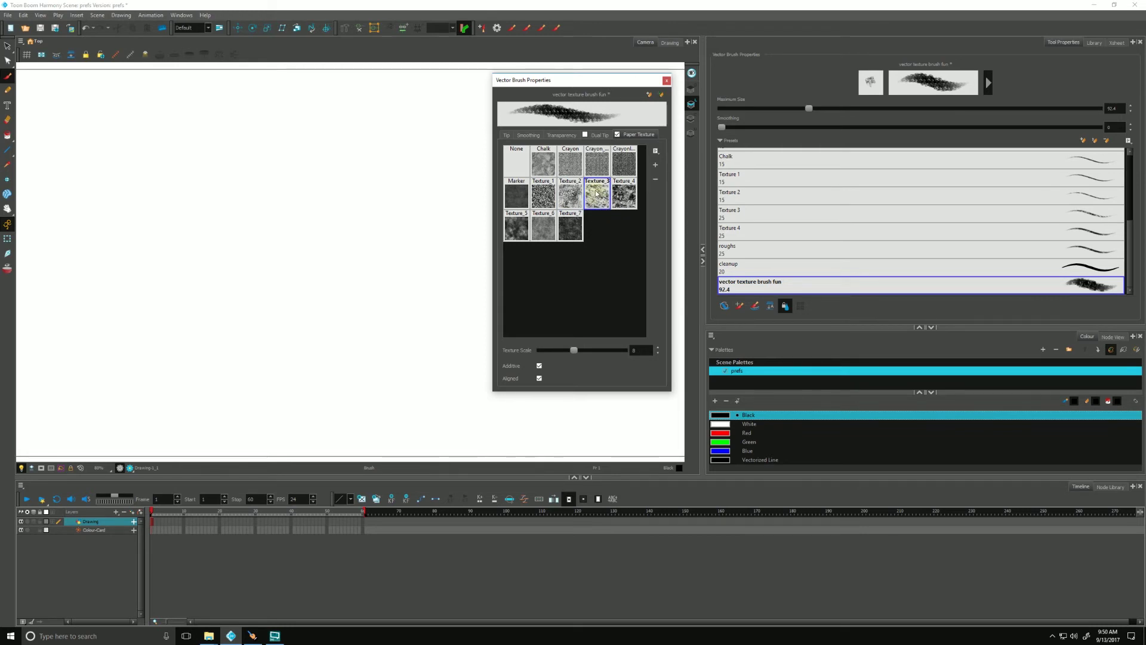
pyautogui.moveTo(439, 188); pyautogui.dragTo(136, 146)
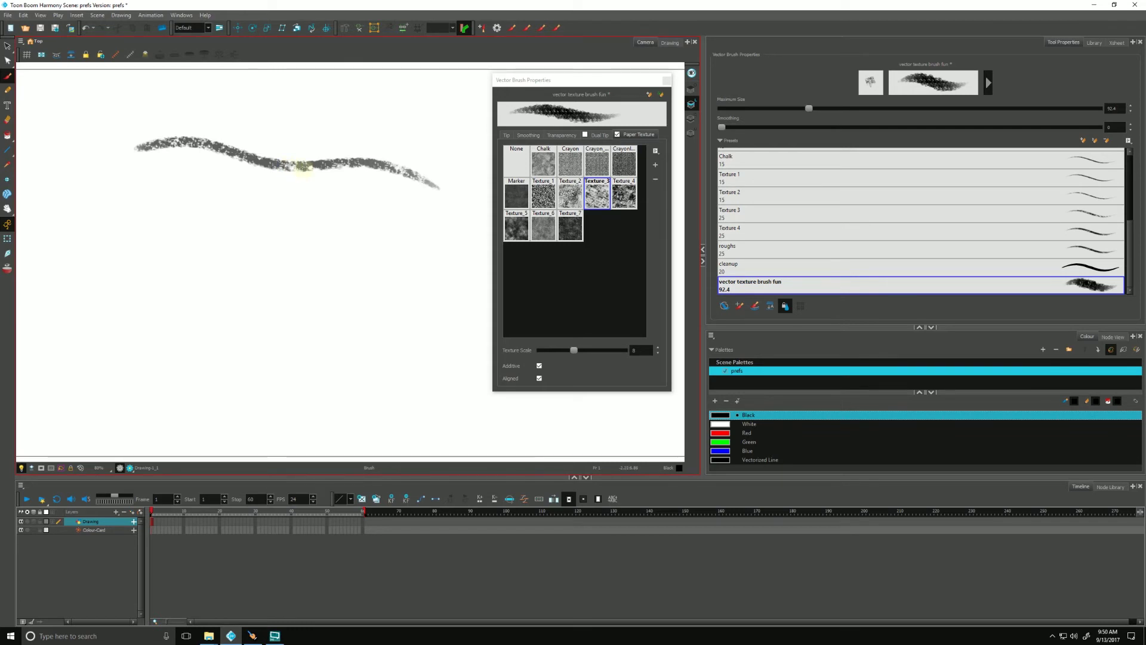
pyautogui.click(516, 194)
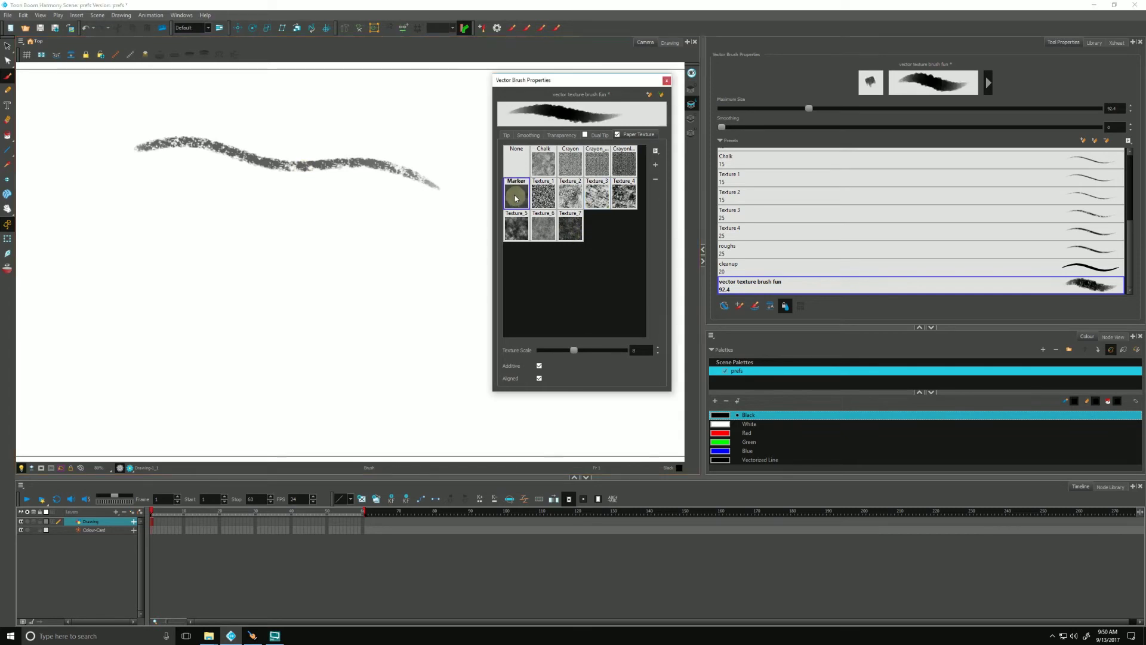
pyautogui.moveTo(417, 228)
pyautogui.mouseDown()
pyautogui.moveTo(176, 203)
pyautogui.moveTo(103, 201)
pyautogui.mouseUp()
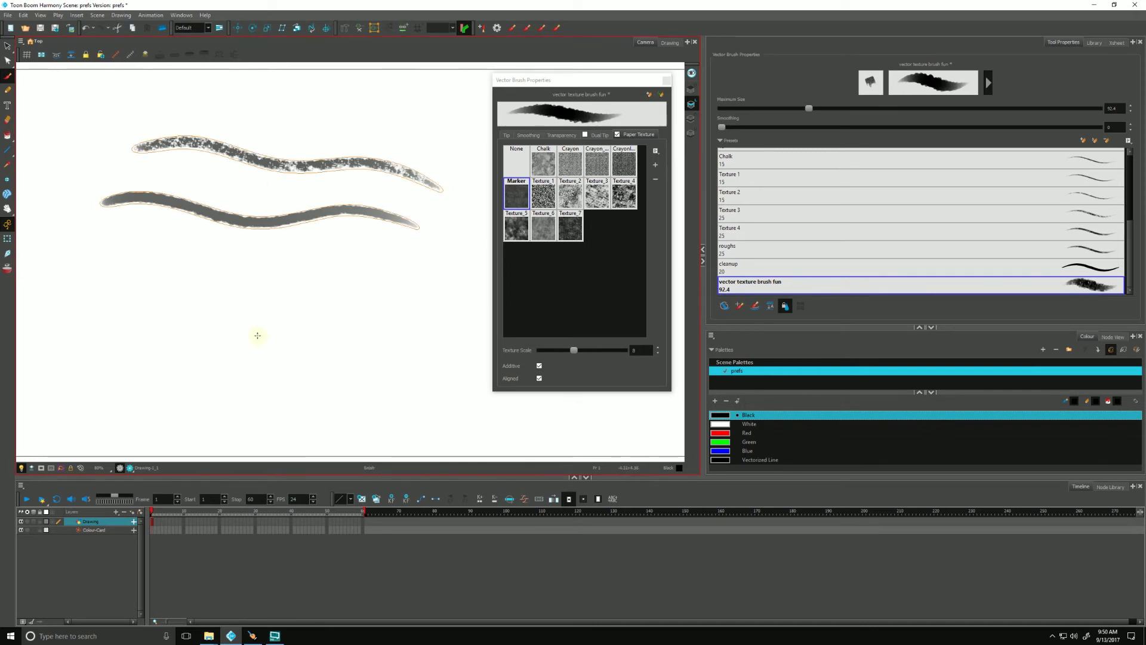
# Step: Delete the texture test strokes, try Texture_7, then settle on Texture_2
pyautogui.hotkey('ctrl', 'a')
pyautogui.press('Delete')
pyautogui.click(561, 227)
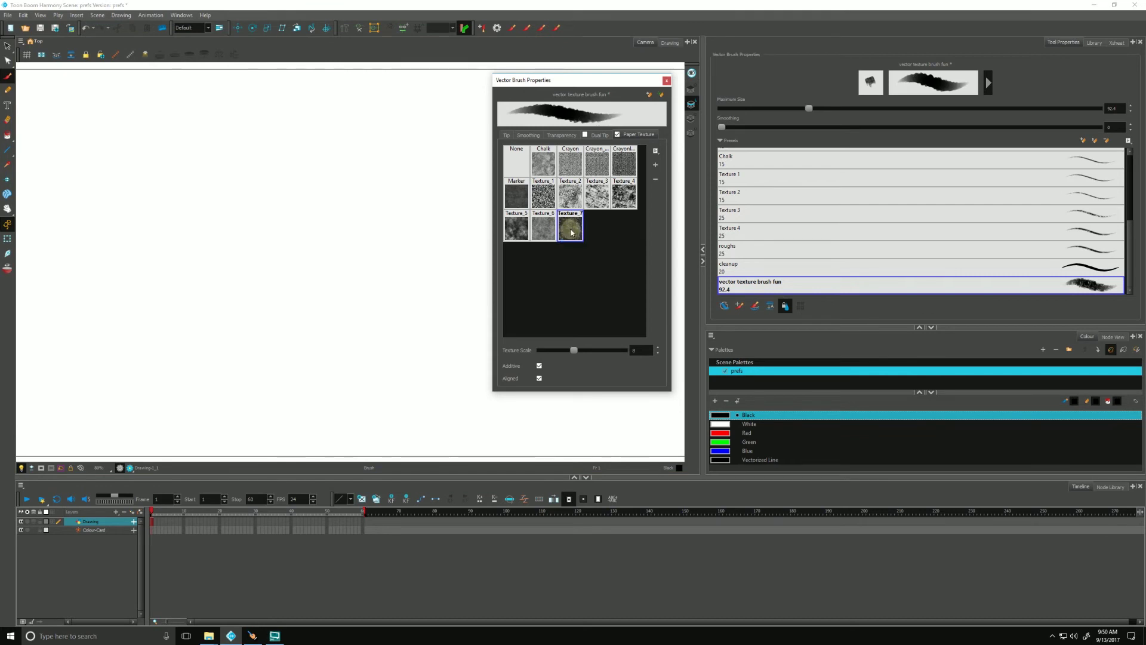
pyautogui.click(571, 205)
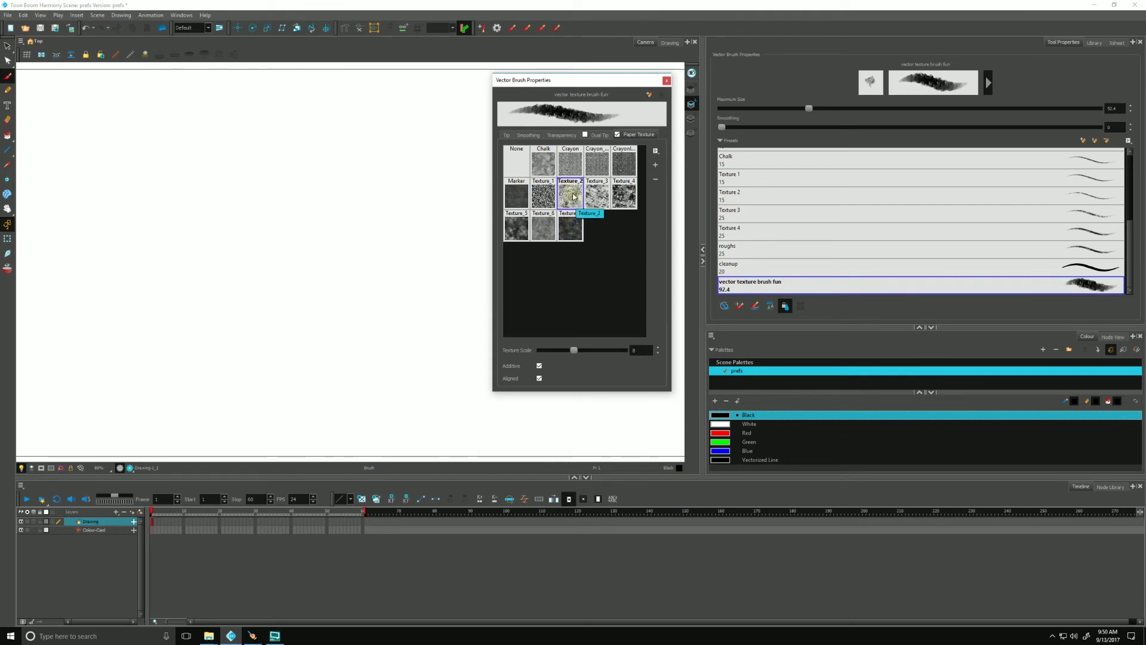
pyautogui.click(657, 166)
pyautogui.click(946, 381)
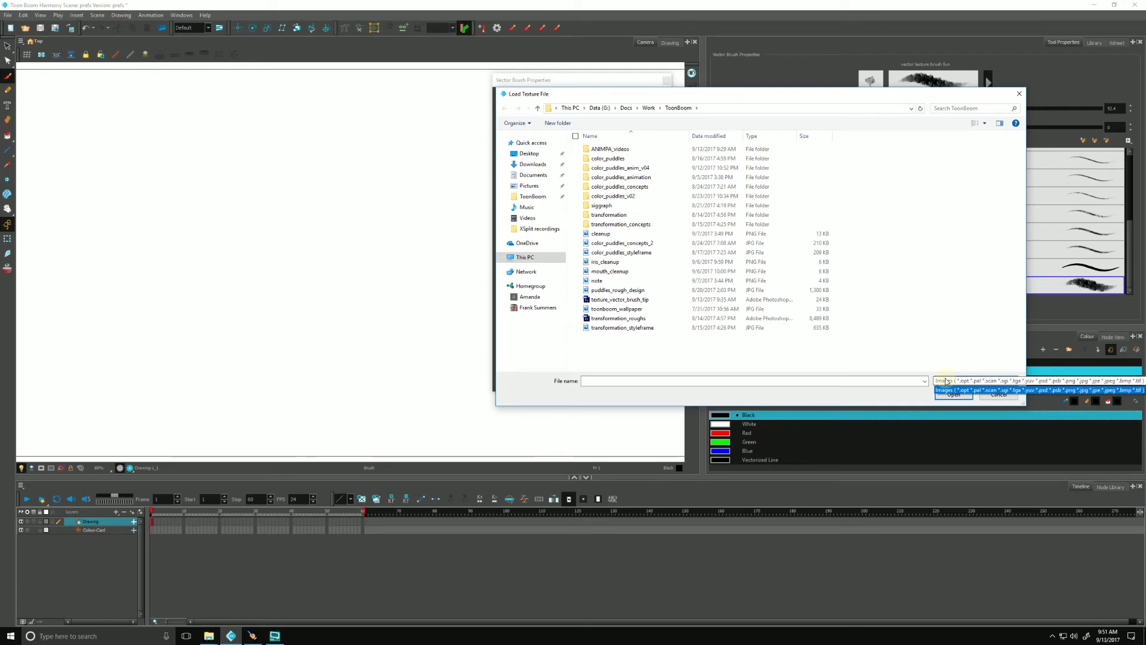
pyautogui.click(889, 399)
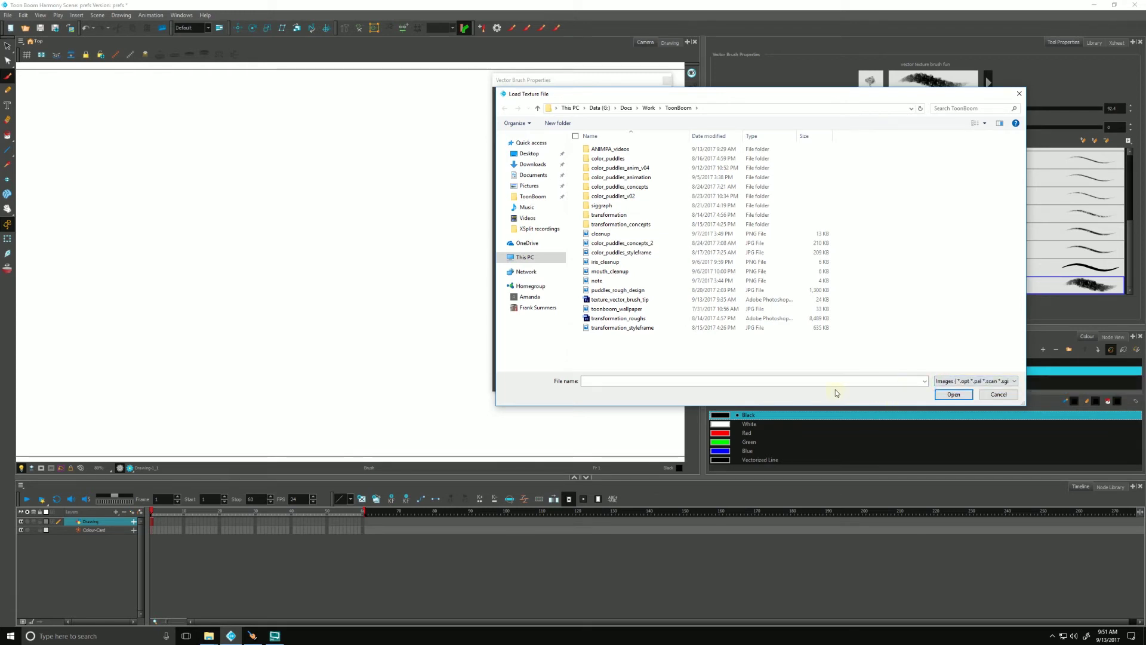
pyautogui.click(1000, 395)
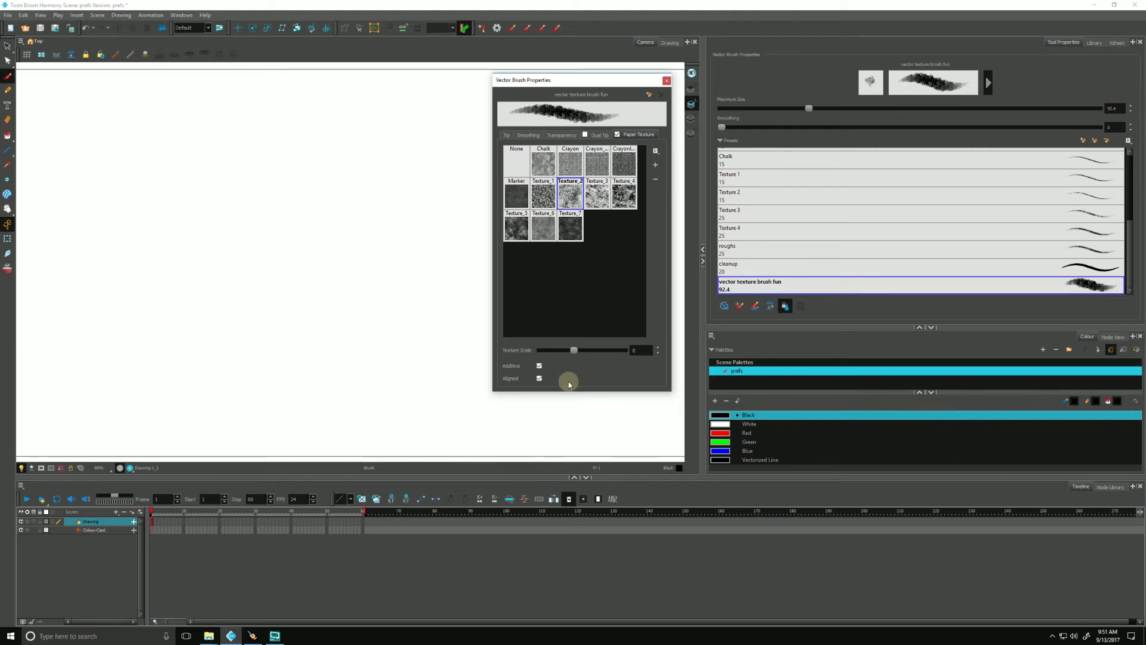
# Step: Compare brush maximum sizes of 20.8 and 36.8 with test arcs and strokes
pyautogui.click(501, 133)
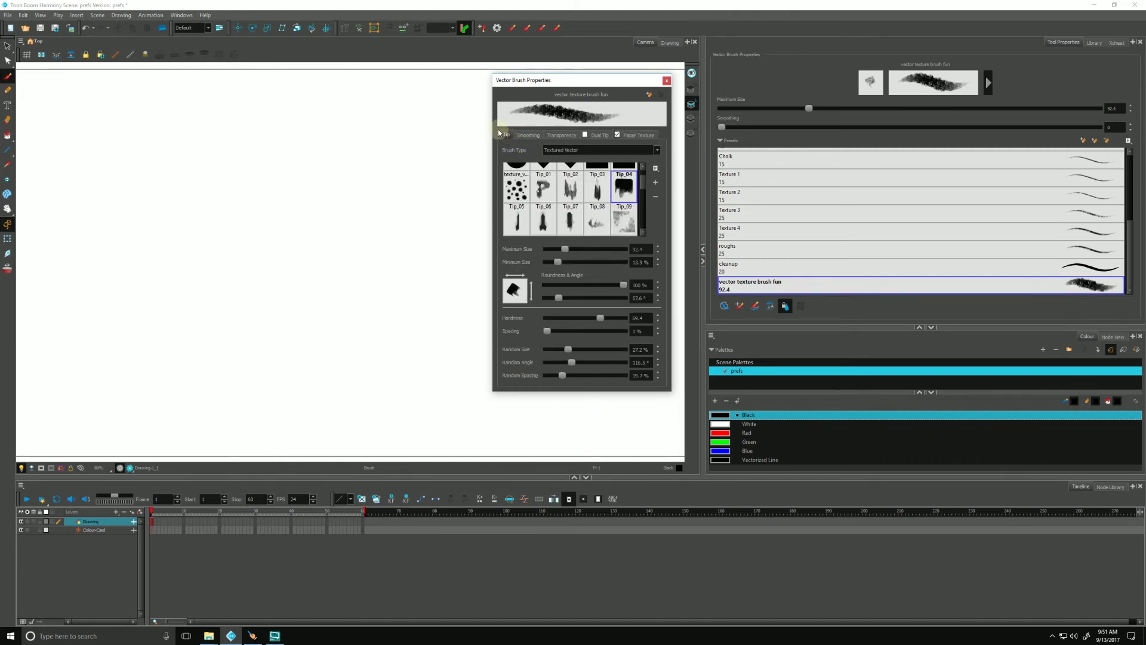
pyautogui.click(637, 249)
pyautogui.moveTo(566, 252); pyautogui.dragTo(553, 255)
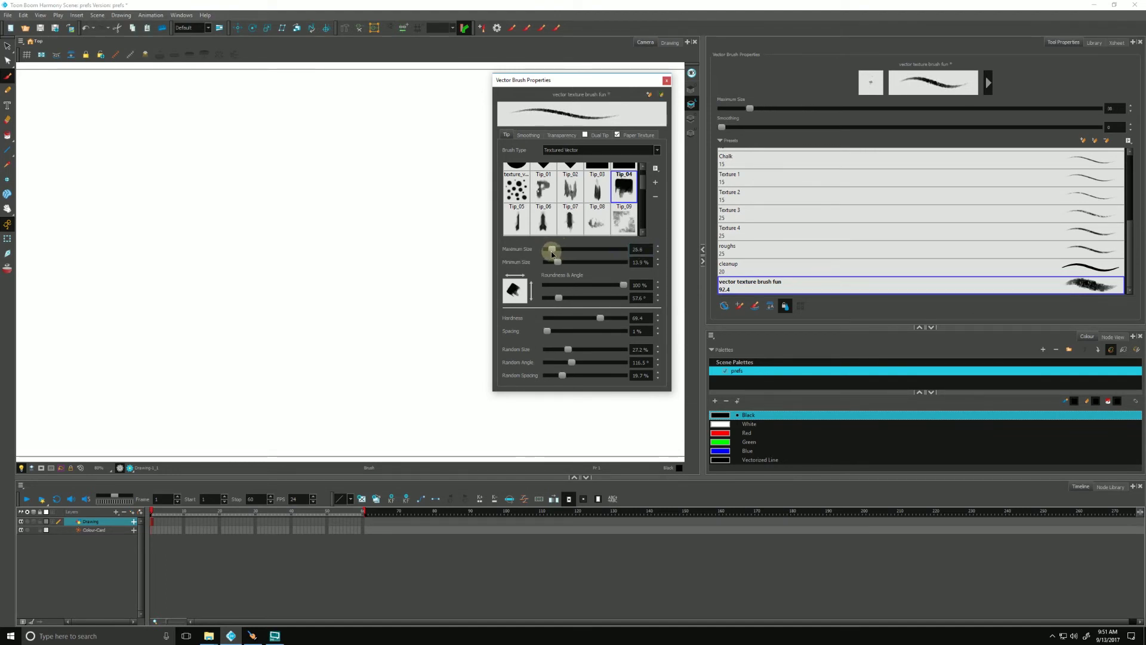
pyautogui.moveTo(552, 250); pyautogui.dragTo(550, 250)
pyautogui.moveTo(374, 190); pyautogui.dragTo(433, 200)
pyautogui.moveTo(357, 212); pyautogui.dragTo(432, 215)
pyautogui.moveTo(551, 249); pyautogui.dragTo(554, 249)
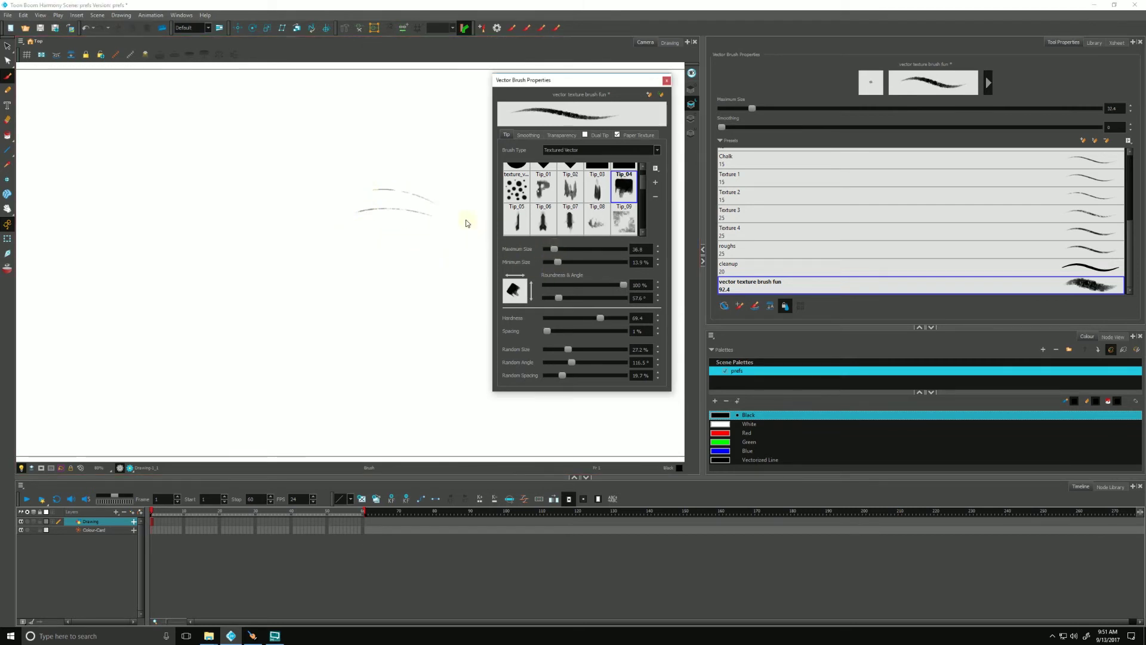
pyautogui.moveTo(467, 225); pyautogui.dragTo(385, 246)
pyautogui.moveTo(464, 276); pyautogui.dragTo(385, 250)
# Step: Set maximum size 30 and minimum size 9.8%, test, then clear the strokes
pyautogui.moveTo(554, 249); pyautogui.dragTo(572, 253)
pyautogui.click(637, 249)
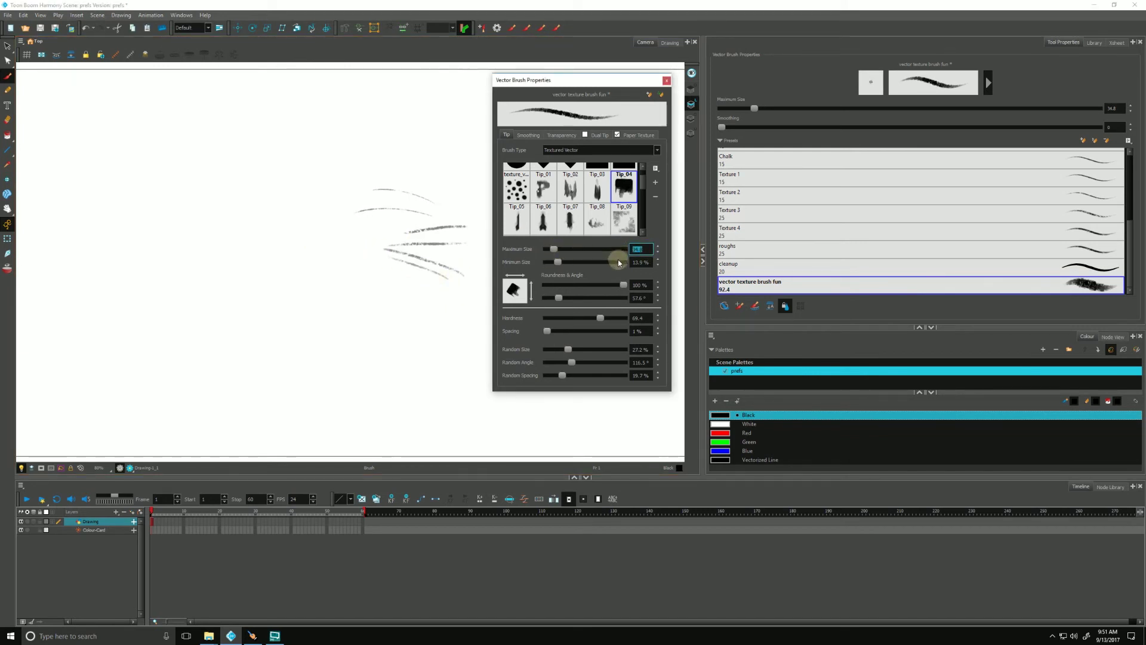
pyautogui.write('30')
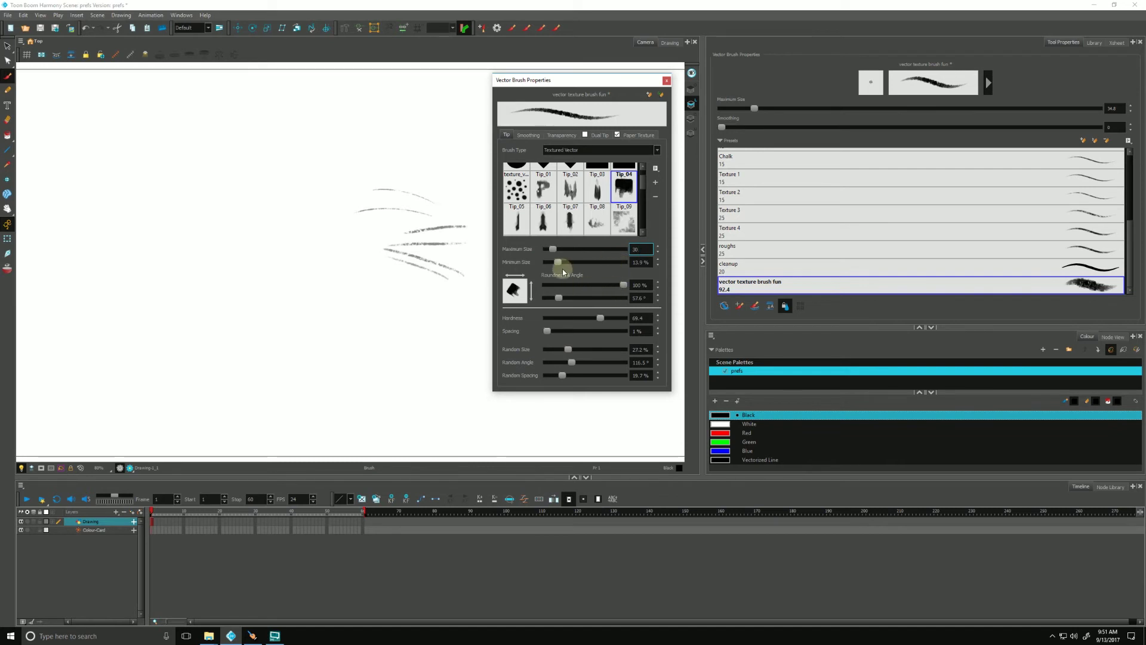
pyautogui.click(639, 262)
pyautogui.moveTo(559, 265); pyautogui.dragTo(555, 264)
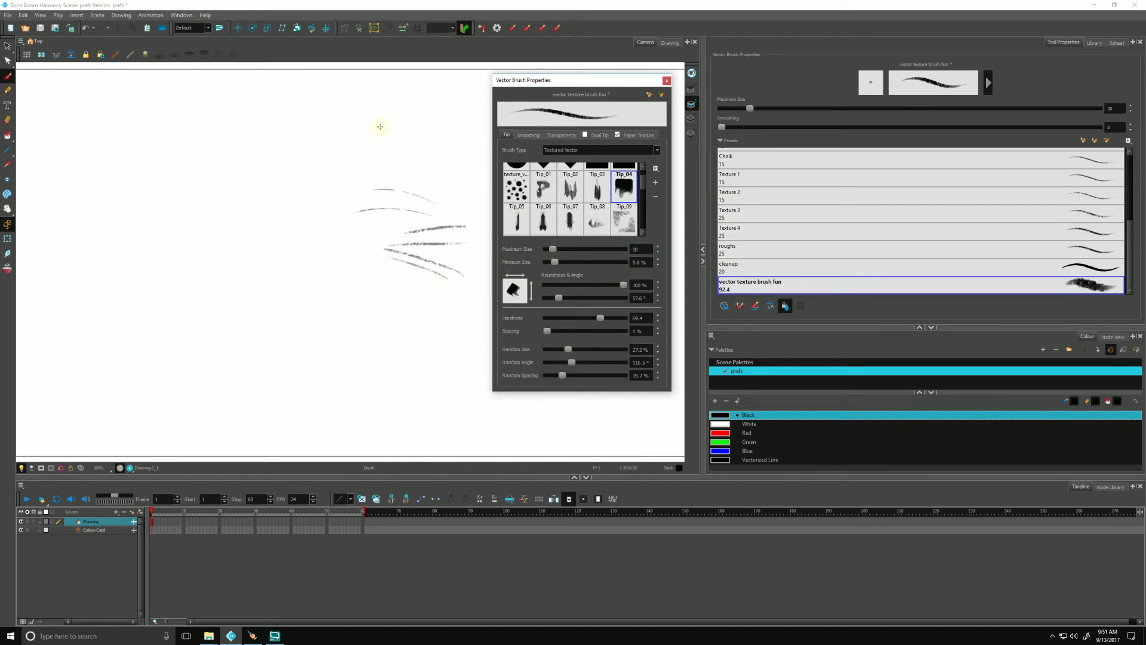
pyautogui.moveTo(364, 144); pyautogui.dragTo(331, 191)
pyautogui.moveTo(363, 142); pyautogui.dragTo(356, 150)
pyautogui.hotkey('ctrl', 'a')
pyautogui.press('Delete')
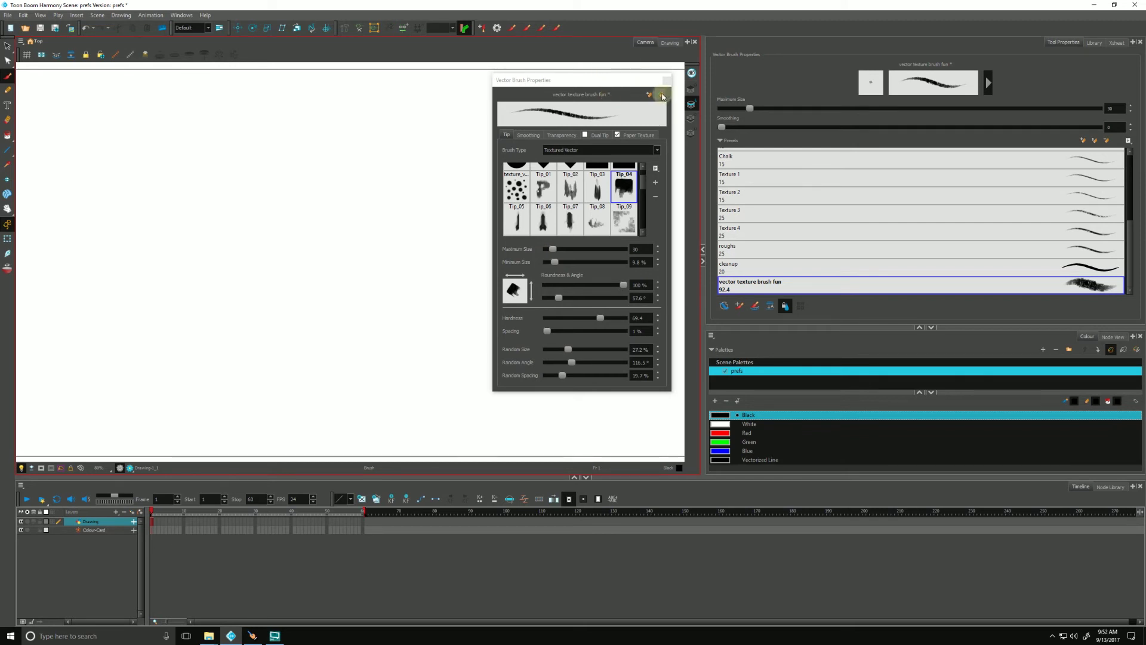
# Step: Save the settings to the vector texture brush fun preset, close properties, view at 100%
pyautogui.click(661, 96)
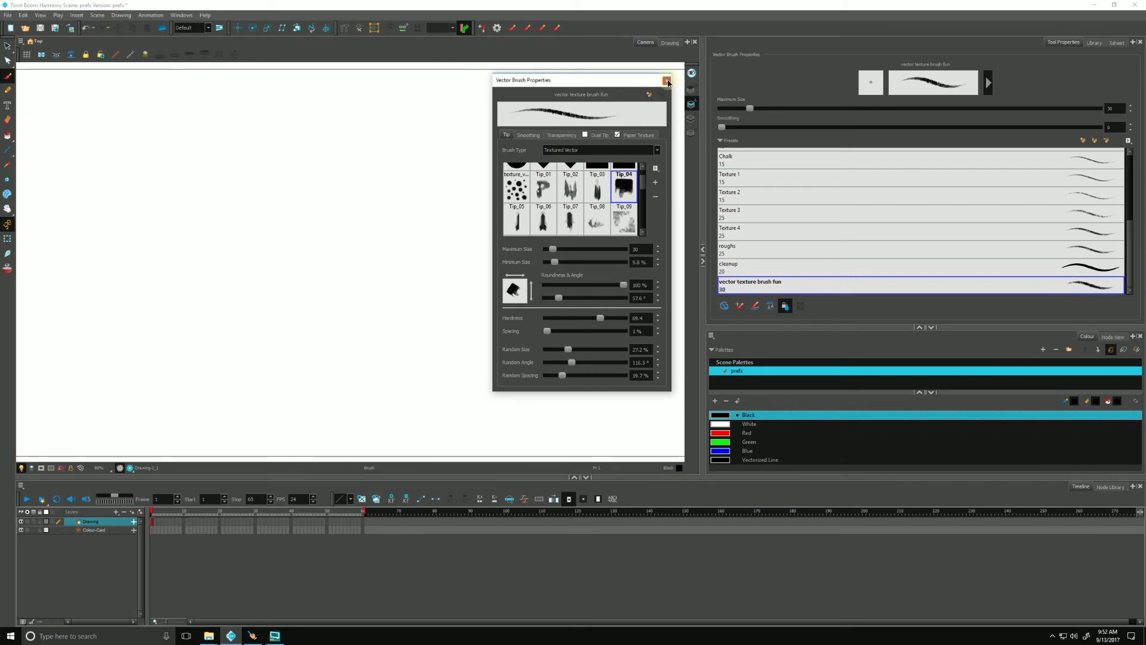
pyautogui.click(667, 79)
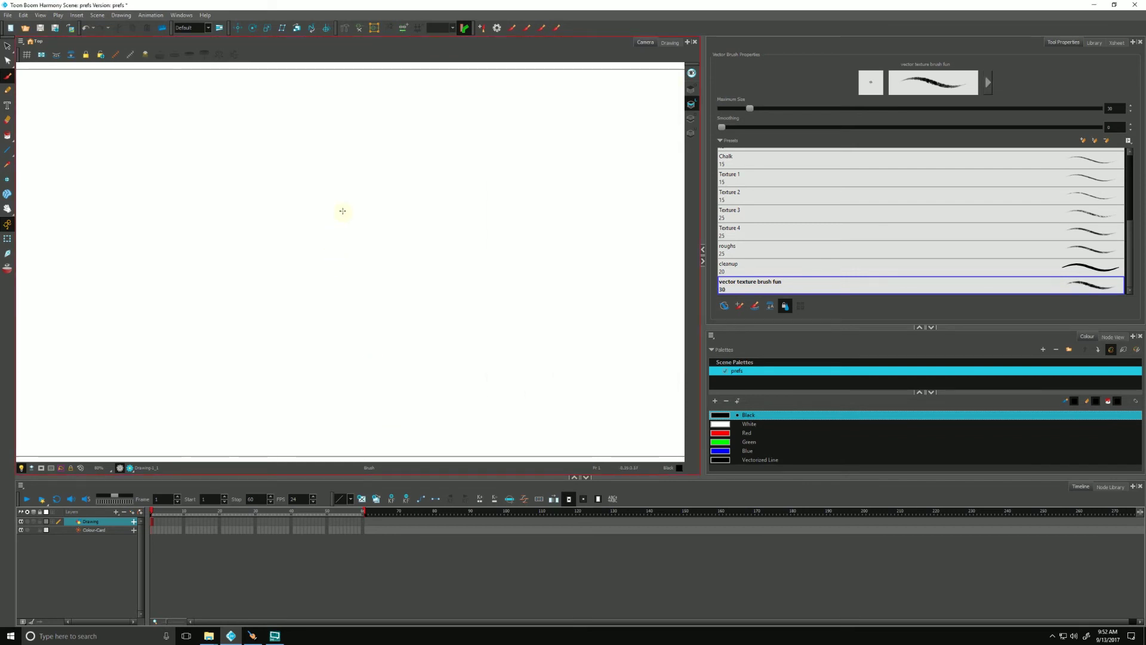
pyautogui.scroll(1, 342, 203)
pyautogui.press('space')
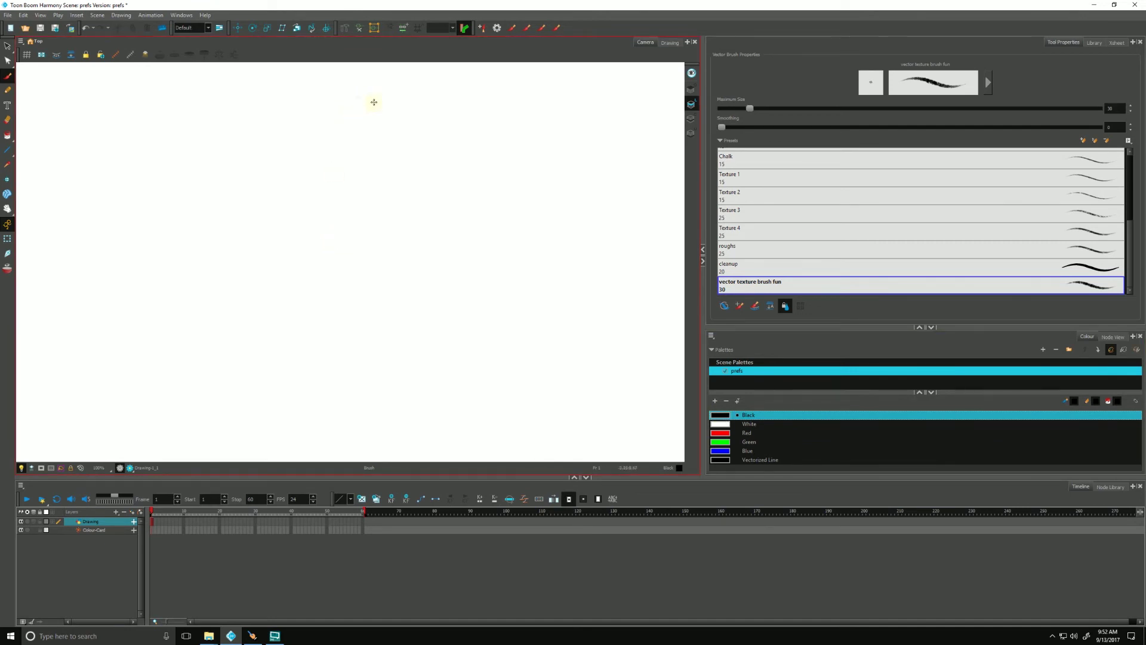
# Step: Sketch the head outline, long body line, crossbar, top arc and hair strokes
pyautogui.moveTo(363, 114)
pyautogui.mouseDown()
pyautogui.moveTo(382, 144)
pyautogui.moveTo(363, 168)
pyautogui.moveTo(326, 175)
pyautogui.moveTo(320, 139)
pyautogui.moveTo(325, 169)
pyautogui.moveTo(363, 177)
pyautogui.moveTo(352, 436)
pyautogui.mouseUp()
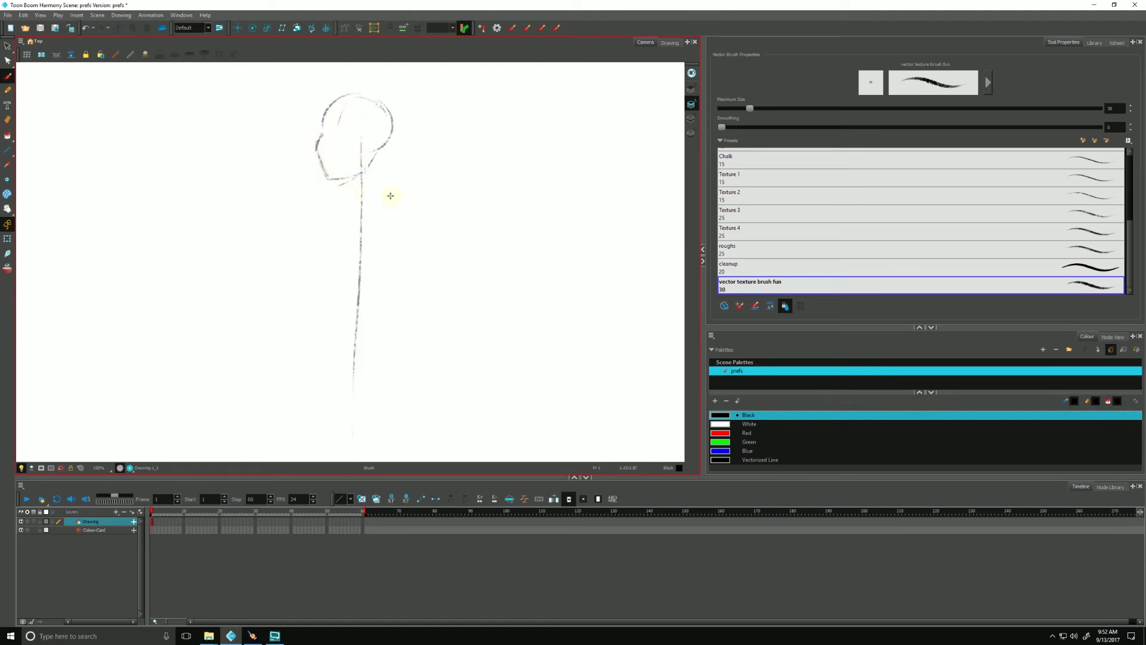
pyautogui.moveTo(383, 195); pyautogui.dragTo(347, 192)
pyautogui.moveTo(353, 87)
pyautogui.mouseDown()
pyautogui.moveTo(367, 176)
pyautogui.moveTo(349, 189)
pyautogui.mouseUp()
pyautogui.moveTo(358, 96)
pyautogui.mouseDown()
pyautogui.moveTo(307, 77)
pyautogui.moveTo(293, 96)
pyautogui.mouseUp()
pyautogui.moveTo(363, 109); pyautogui.dragTo(310, 101)
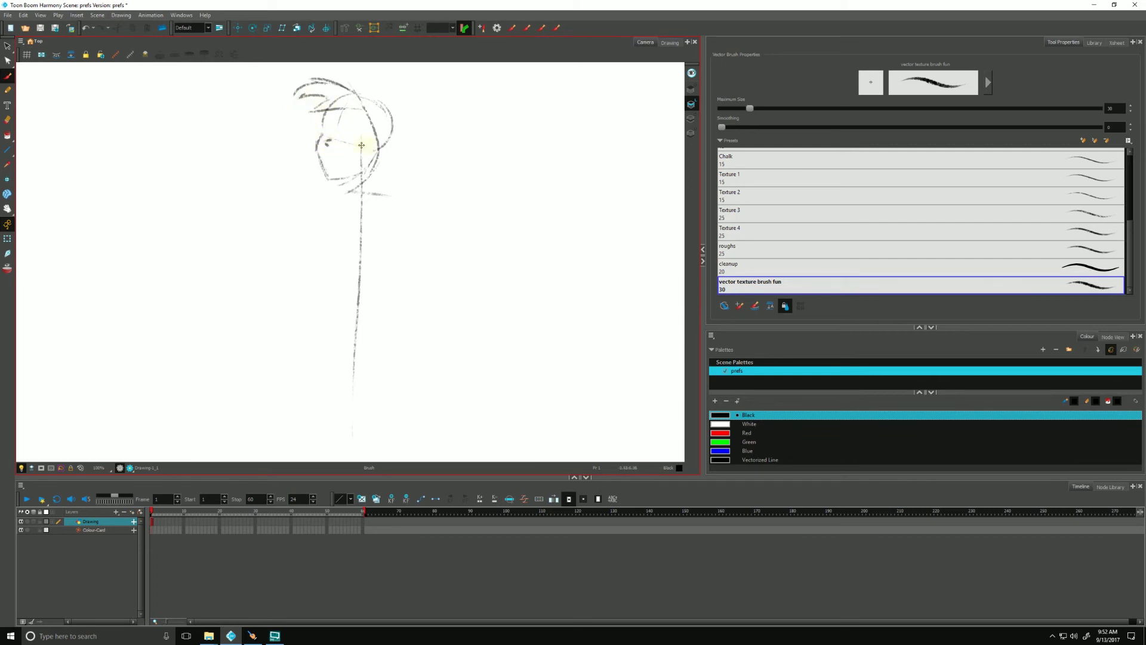
# Step: Add facial features and darken the hair line and left side of the head
pyautogui.moveTo(323, 116)
pyautogui.mouseDown()
pyautogui.moveTo(328, 108)
pyautogui.moveTo(326, 175)
pyautogui.mouseUp()
pyautogui.moveTo(335, 121); pyautogui.dragTo(332, 187)
pyautogui.moveTo(346, 123)
pyautogui.mouseDown()
pyautogui.moveTo(326, 139)
pyautogui.moveTo(326, 121)
pyautogui.moveTo(326, 137)
pyautogui.moveTo(358, 124)
pyautogui.moveTo(306, 99)
pyautogui.moveTo(328, 122)
pyautogui.mouseUp()
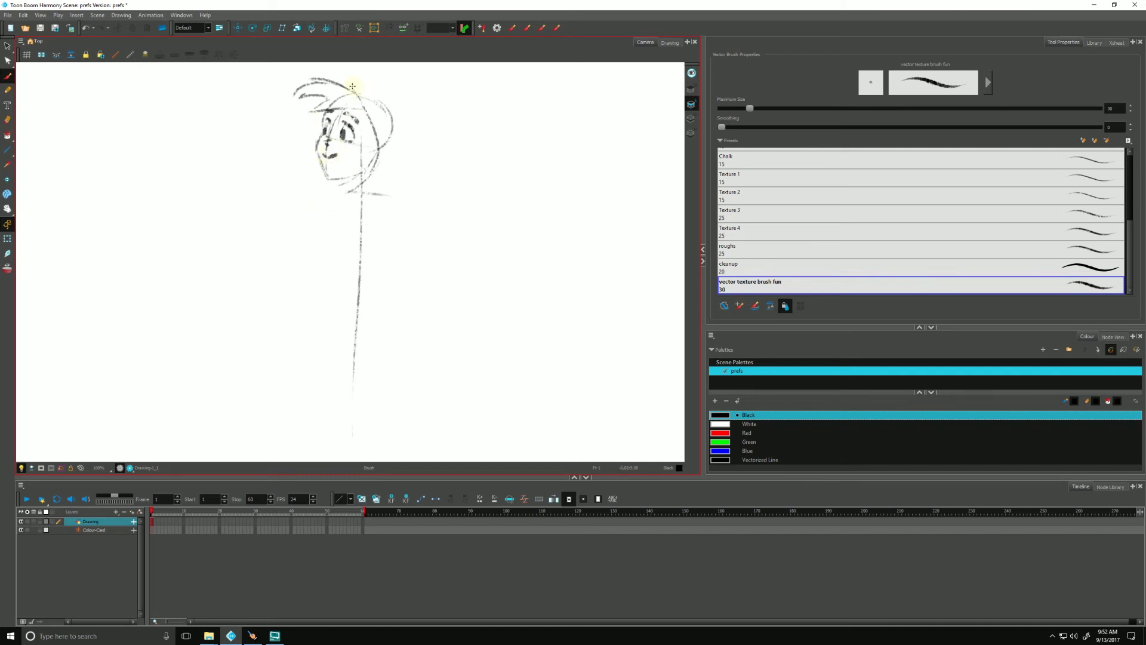
pyautogui.moveTo(351, 86)
pyautogui.mouseDown()
pyautogui.moveTo(402, 105)
pyautogui.moveTo(405, 162)
pyautogui.moveTo(382, 192)
pyautogui.mouseUp()
pyautogui.moveTo(317, 110)
pyautogui.mouseDown()
pyautogui.moveTo(305, 163)
pyautogui.moveTo(322, 192)
pyautogui.moveTo(309, 175)
pyautogui.moveTo(343, 190)
pyautogui.mouseUp()
pyautogui.moveTo(315, 115)
pyautogui.mouseDown()
pyautogui.moveTo(313, 171)
pyautogui.moveTo(331, 195)
pyautogui.mouseUp()
# Step: Rough in the cloak's sides, folds and hem, both legs and a sleeve cuff
pyautogui.click(988, 82)
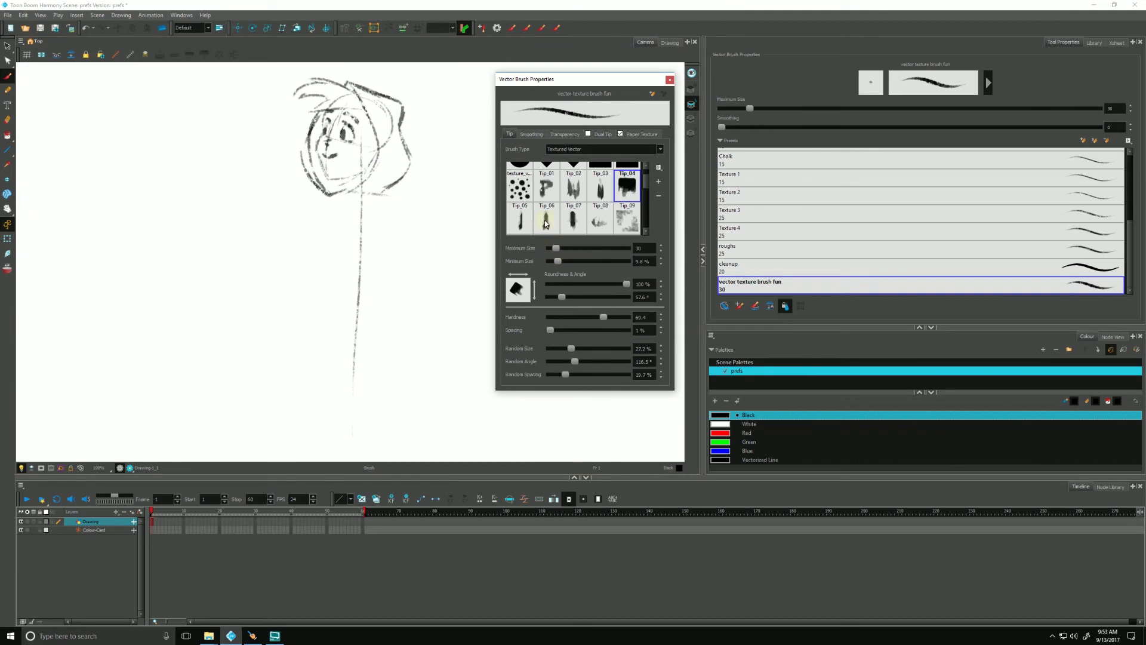
pyautogui.moveTo(384, 188)
pyautogui.mouseDown()
pyautogui.moveTo(401, 214)
pyautogui.moveTo(393, 322)
pyautogui.mouseUp()
pyautogui.moveTo(331, 197)
pyautogui.mouseDown()
pyautogui.moveTo(318, 260)
pyautogui.moveTo(382, 328)
pyautogui.mouseUp()
pyautogui.moveTo(393, 194); pyautogui.dragTo(425, 355)
pyautogui.moveTo(378, 219); pyautogui.dragTo(380, 249)
pyautogui.moveTo(391, 275)
pyautogui.mouseDown()
pyautogui.moveTo(407, 389)
pyautogui.moveTo(421, 387)
pyautogui.moveTo(389, 372)
pyautogui.moveTo(313, 380)
pyautogui.moveTo(310, 460)
pyautogui.mouseUp()
pyautogui.moveTo(330, 386); pyautogui.dragTo(331, 458)
pyautogui.moveTo(375, 379); pyautogui.dragTo(383, 450)
pyautogui.moveTo(395, 371); pyautogui.dragTo(406, 445)
pyautogui.moveTo(430, 382); pyautogui.dragTo(415, 391)
# Step: Draw the torso, the coat's left and right sides, both arms and hands
pyautogui.moveTo(349, 191)
pyautogui.mouseDown()
pyautogui.moveTo(324, 198)
pyautogui.moveTo(347, 188)
pyautogui.moveTo(331, 342)
pyautogui.mouseUp()
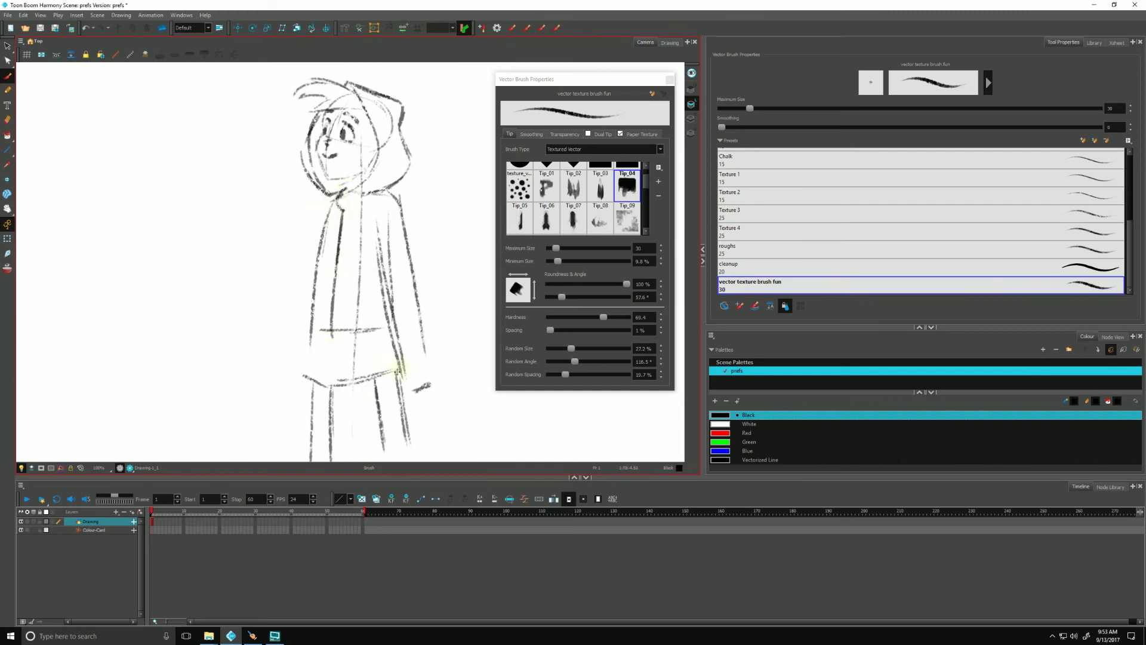
pyautogui.moveTo(383, 376)
pyautogui.mouseDown()
pyautogui.moveTo(331, 389)
pyautogui.moveTo(304, 375)
pyautogui.moveTo(303, 327)
pyautogui.mouseUp()
pyautogui.moveTo(335, 189)
pyautogui.mouseDown()
pyautogui.moveTo(317, 203)
pyautogui.moveTo(294, 325)
pyautogui.mouseUp()
pyautogui.moveTo(299, 363)
pyautogui.mouseDown()
pyautogui.moveTo(287, 353)
pyautogui.moveTo(310, 256)
pyautogui.mouseUp()
pyautogui.moveTo(380, 242)
pyautogui.mouseDown()
pyautogui.moveTo(402, 379)
pyautogui.moveTo(430, 373)
pyautogui.mouseUp()
pyautogui.moveTo(401, 225)
pyautogui.mouseDown()
pyautogui.moveTo(431, 386)
pyautogui.moveTo(455, 389)
pyautogui.moveTo(416, 383)
pyautogui.moveTo(425, 392)
pyautogui.mouseUp()
pyautogui.moveTo(300, 362)
pyautogui.mouseDown()
pyautogui.moveTo(248, 365)
pyautogui.moveTo(283, 364)
pyautogui.moveTo(272, 379)
pyautogui.moveTo(293, 368)
pyautogui.mouseUp()
# Step: Add dark strokes at the neck, the hood line, the face's left edge and the hood top
pyautogui.moveTo(343, 178); pyautogui.dragTo(333, 198)
pyautogui.moveTo(358, 95)
pyautogui.mouseDown()
pyautogui.moveTo(363, 141)
pyautogui.moveTo(345, 189)
pyautogui.mouseUp()
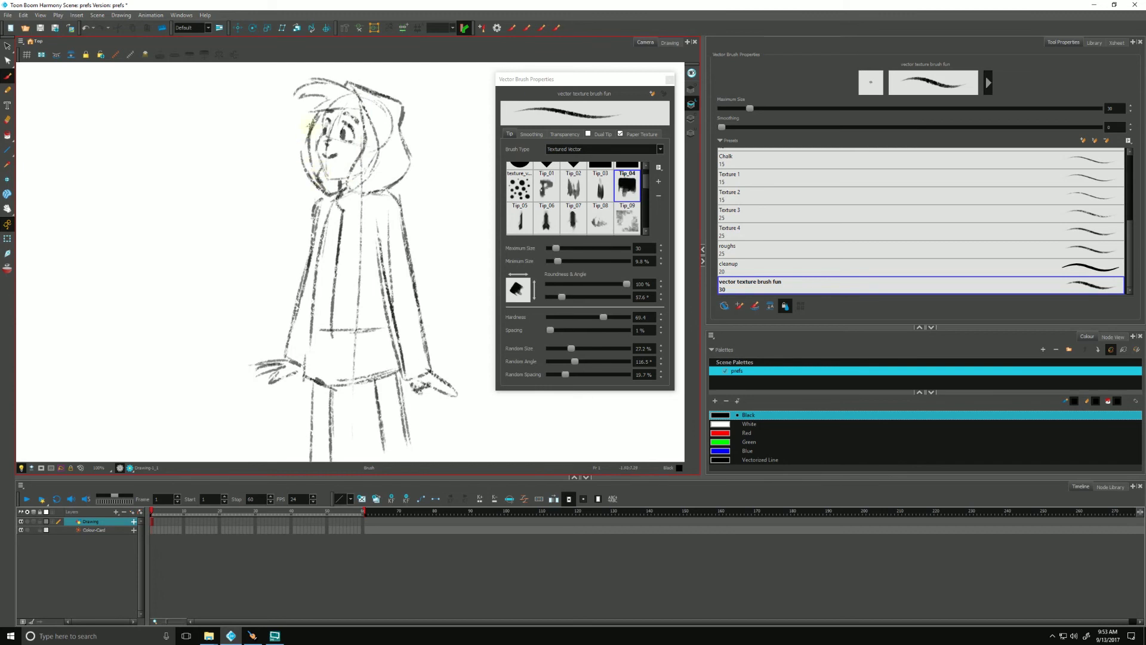
pyautogui.moveTo(312, 117)
pyautogui.mouseDown()
pyautogui.moveTo(305, 152)
pyautogui.moveTo(317, 188)
pyautogui.moveTo(354, 199)
pyautogui.moveTo(370, 188)
pyautogui.moveTo(322, 198)
pyautogui.moveTo(308, 168)
pyautogui.mouseUp()
pyautogui.moveTo(398, 107); pyautogui.dragTo(404, 119)
# Step: Draw two wind lines left of the girl, then lasso and delete them
pyautogui.moveTo(229, 181); pyautogui.dragTo(115, 165)
pyautogui.moveTo(226, 209); pyautogui.dragTo(101, 199)
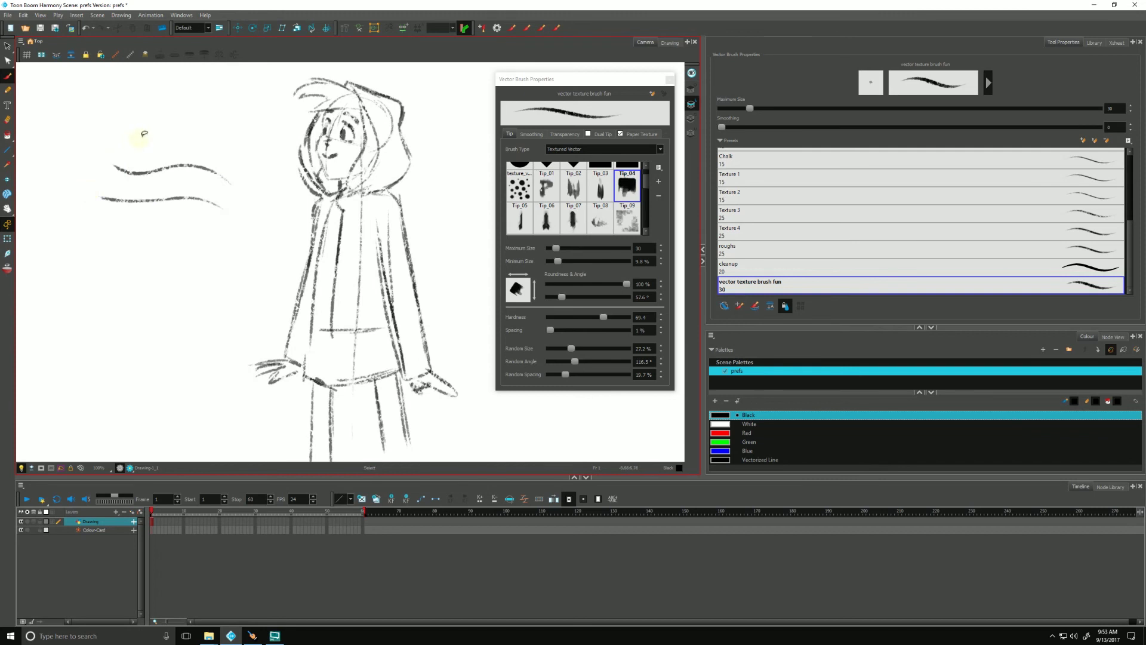
pyautogui.moveTo(150, 130); pyautogui.dragTo(146, 243)
pyautogui.press('Delete')
# Step: Redraw the coat darker: right and left edges, inner fold, belt line, hem and sleeve
pyautogui.hotkey('alt', 'b')
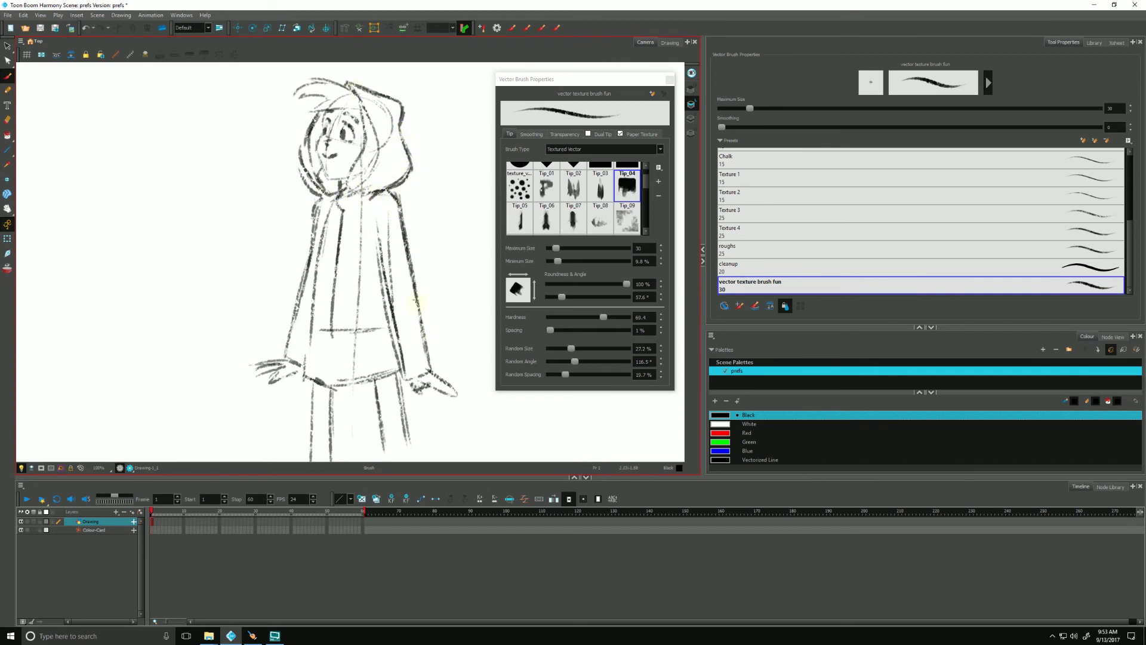
pyautogui.moveTo(411, 254); pyautogui.dragTo(434, 374)
pyautogui.moveTo(376, 230); pyautogui.dragTo(399, 367)
pyautogui.moveTo(323, 222); pyautogui.dragTo(278, 365)
pyautogui.moveTo(397, 328); pyautogui.dragTo(303, 326)
pyautogui.moveTo(276, 363); pyautogui.dragTo(302, 362)
pyautogui.moveTo(310, 322)
pyautogui.mouseDown()
pyautogui.moveTo(299, 367)
pyautogui.moveTo(315, 239)
pyautogui.mouseUp()
pyautogui.moveTo(308, 349); pyautogui.dragTo(331, 387)
pyautogui.moveTo(394, 358); pyautogui.dragTo(404, 377)
# Step: Darken the trouser legs' outlines and hems
pyautogui.moveTo(382, 421)
pyautogui.mouseDown()
pyautogui.moveTo(383, 439)
pyautogui.moveTo(412, 438)
pyautogui.mouseUp()
pyautogui.moveTo(411, 441)
pyautogui.mouseDown()
pyautogui.moveTo(412, 460)
pyautogui.moveTo(376, 469)
pyautogui.mouseUp()
pyautogui.moveTo(304, 438); pyautogui.dragTo(335, 469)
pyautogui.moveTo(301, 439); pyautogui.dragTo(302, 460)
# Step: Darken the neck, jaw and cheek, add a hairline and hair lock, and strengthen the hood
pyautogui.moveTo(323, 193)
pyautogui.mouseDown()
pyautogui.moveTo(348, 175)
pyautogui.moveTo(315, 182)
pyautogui.moveTo(321, 126)
pyautogui.moveTo(320, 170)
pyautogui.mouseUp()
pyautogui.moveTo(326, 113)
pyautogui.mouseDown()
pyautogui.moveTo(317, 137)
pyautogui.moveTo(303, 95)
pyautogui.moveTo(289, 90)
pyautogui.mouseUp()
pyautogui.moveTo(370, 119)
pyautogui.mouseDown()
pyautogui.moveTo(349, 83)
pyautogui.moveTo(383, 170)
pyautogui.moveTo(307, 197)
pyautogui.mouseUp()
pyautogui.moveTo(313, 123); pyautogui.dragTo(297, 165)
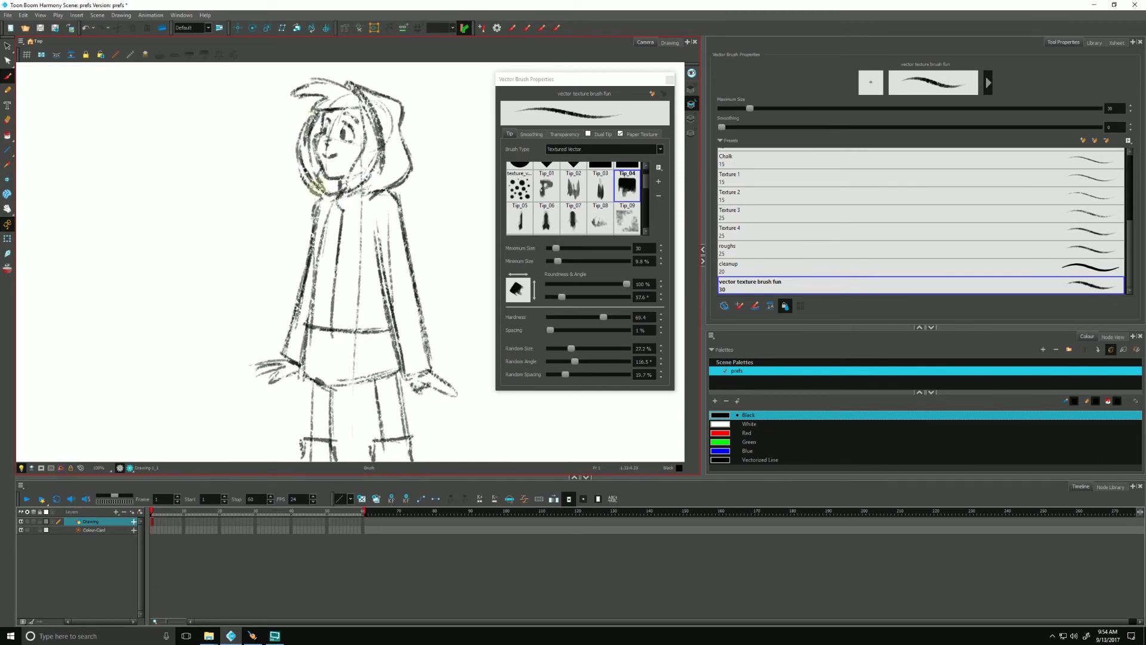
# Step: Test-move an arm stroke with Select, undo the moves, and deselect it
pyautogui.click(7, 46)
pyautogui.click(399, 207)
pyautogui.moveTo(405, 241); pyautogui.dragTo(443, 243)
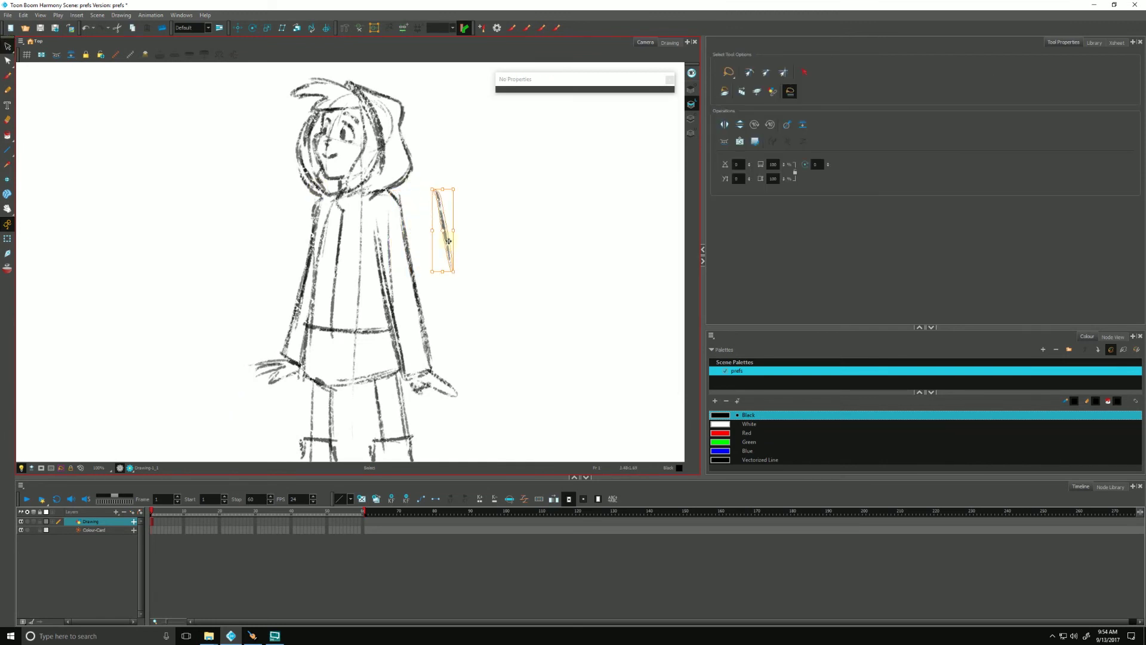
pyautogui.hotkey('ctrl', 'z')
pyautogui.moveTo(405, 195)
pyautogui.mouseDown()
pyautogui.moveTo(439, 203)
pyautogui.moveTo(418, 219)
pyautogui.mouseUp()
pyautogui.hotkey('ctrl', 'z')
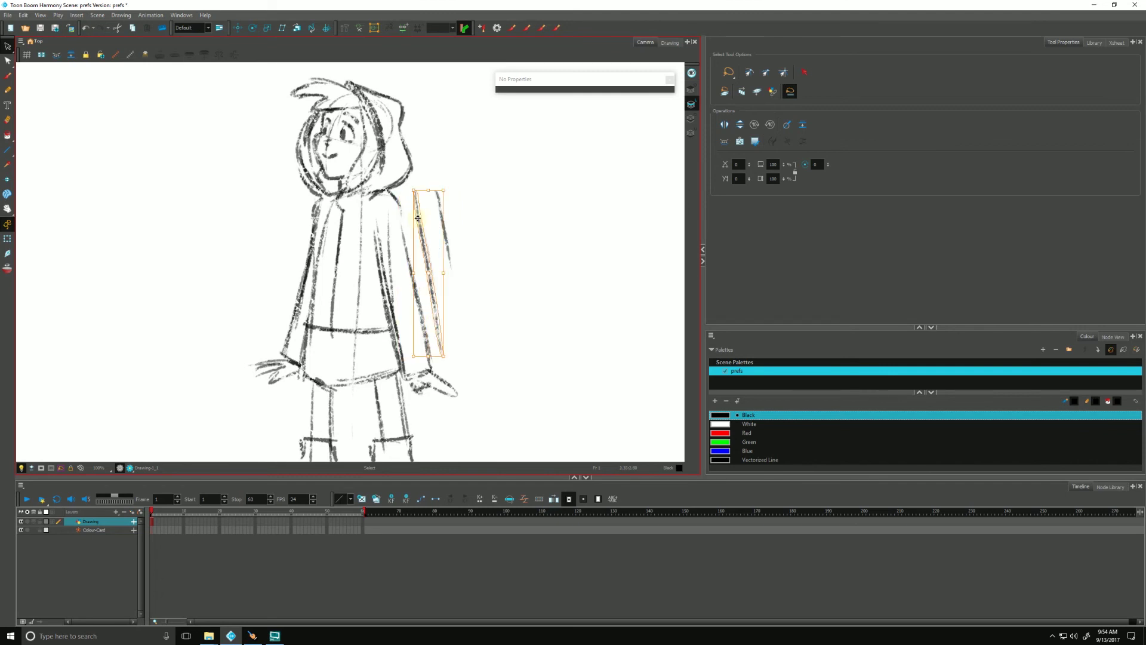
pyautogui.hotkey('ctrl', 'z')
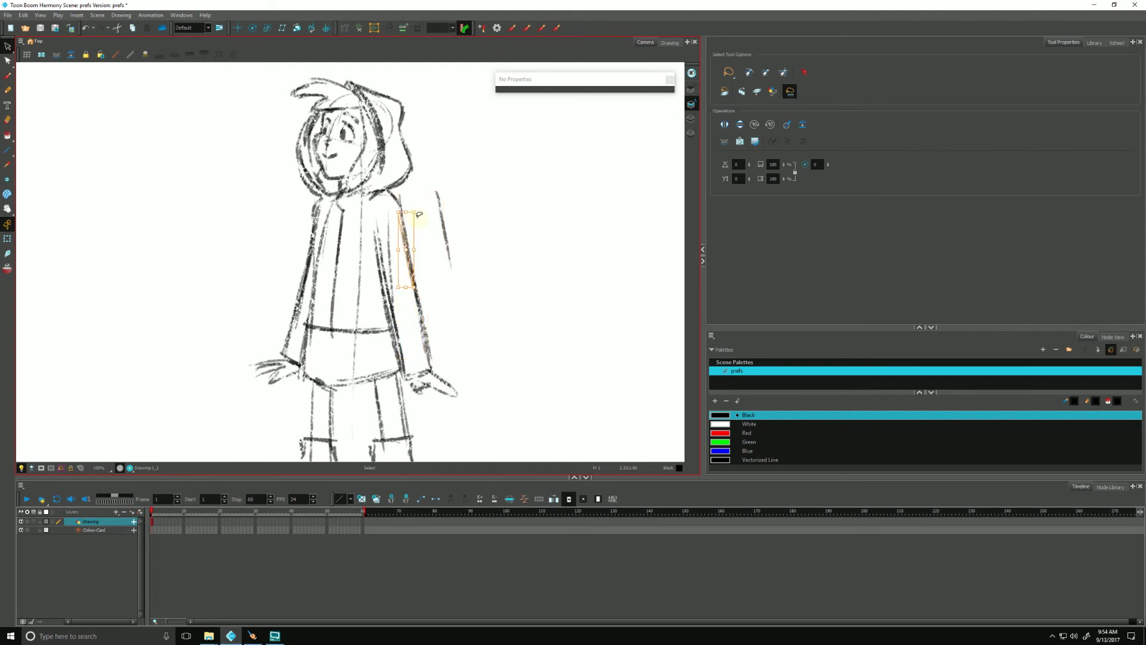
pyautogui.click(203, 203)
# Step: Recentre the view and lasso around the entire character to select every stroke
pyautogui.moveTo(146, 366); pyautogui.dragTo(183, 352)
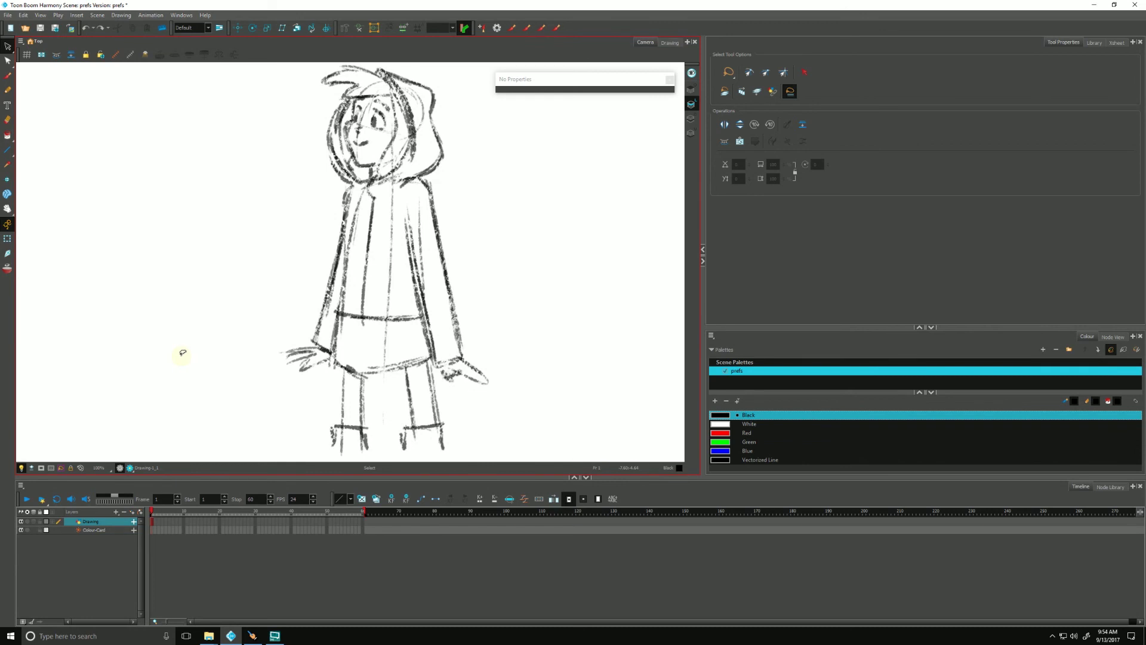
pyautogui.click(167, 519)
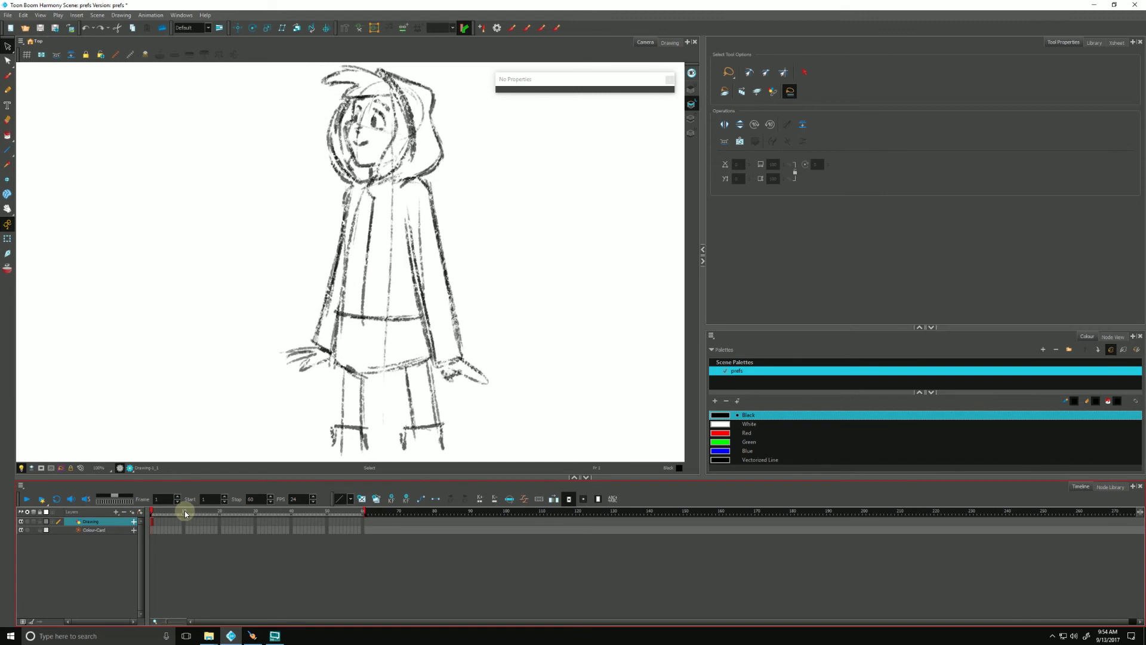
pyautogui.click(227, 361)
pyautogui.moveTo(259, 249)
pyautogui.mouseDown()
pyautogui.moveTo(246, 145)
pyautogui.moveTo(286, 63)
pyautogui.mouseUp()
pyautogui.moveTo(254, 155)
pyautogui.mouseDown()
pyautogui.moveTo(275, 57)
pyautogui.moveTo(487, 135)
pyautogui.moveTo(508, 460)
pyautogui.moveTo(243, 239)
pyautogui.mouseUp()
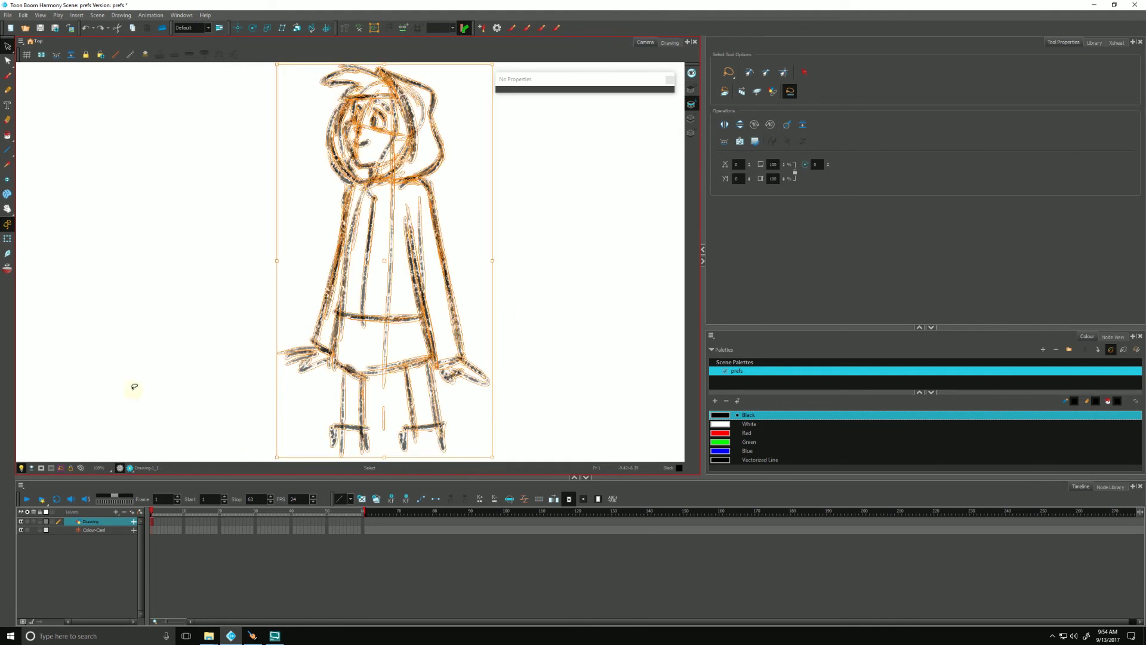
# Step: Flatten the selected strokes into one piece of artwork
pyautogui.click(71, 56)
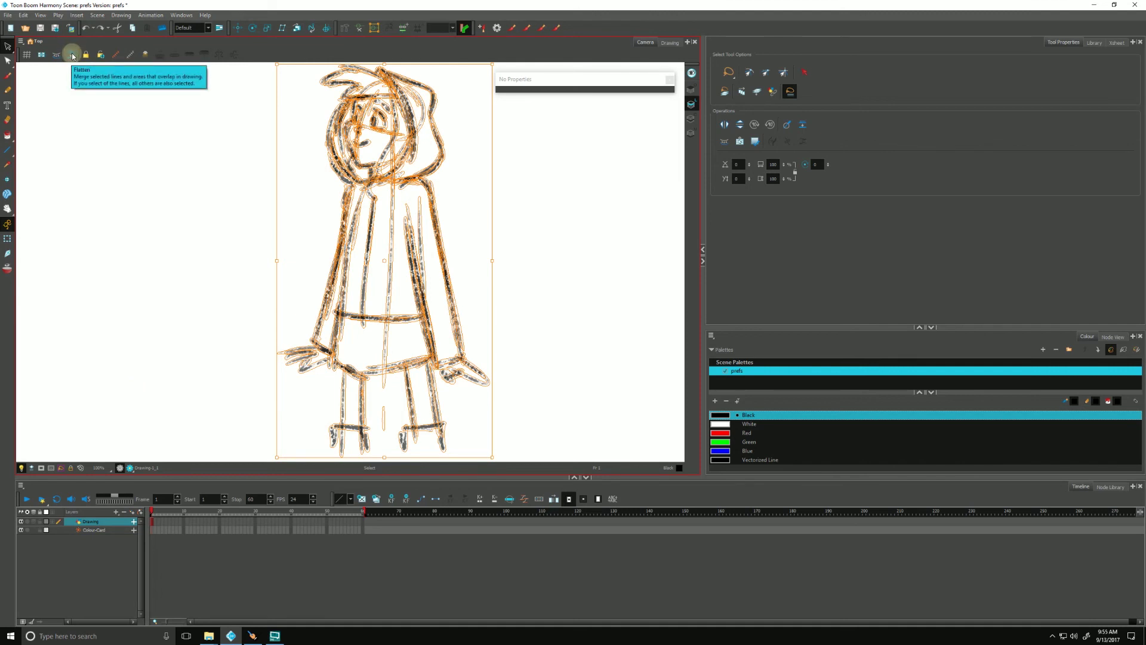
pyautogui.click(72, 56)
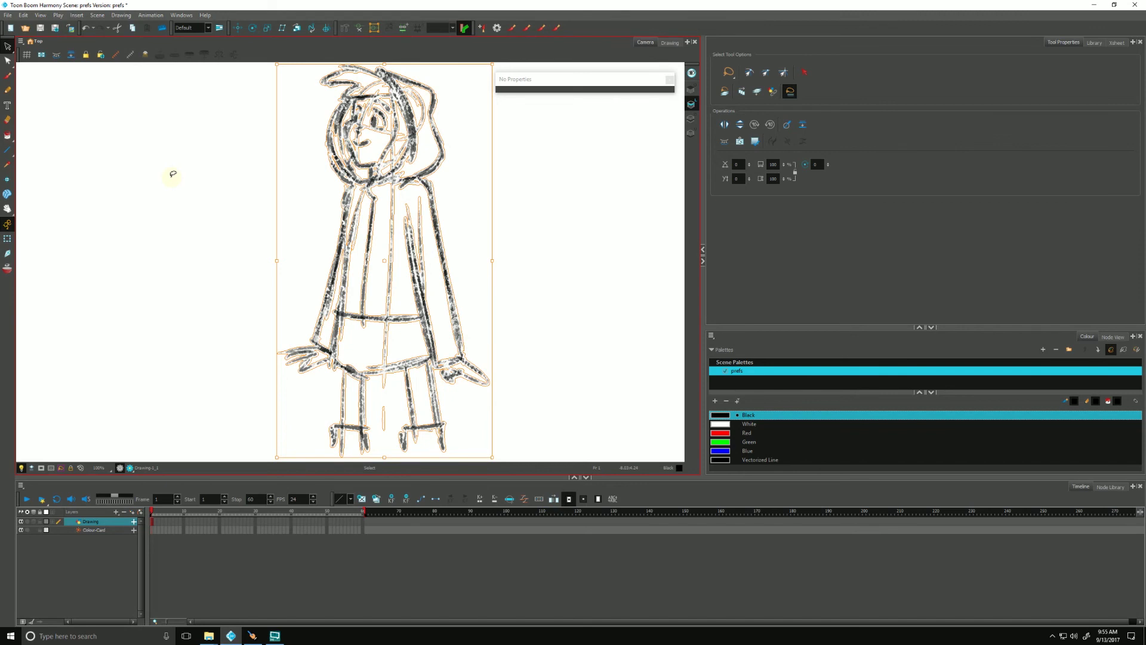
pyautogui.click(206, 237)
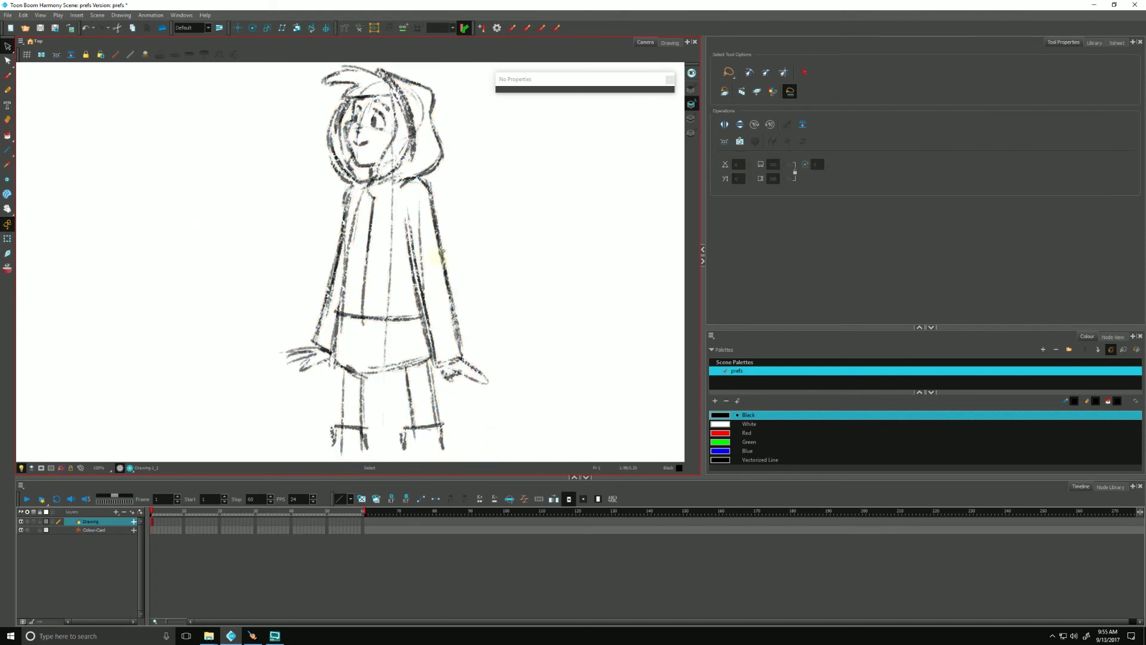
# Step: Move the flattened drawing right, then left, undoing each to confirm it moves as one
pyautogui.click(444, 260)
pyautogui.click(153, 233)
pyautogui.moveTo(440, 225); pyautogui.dragTo(502, 231)
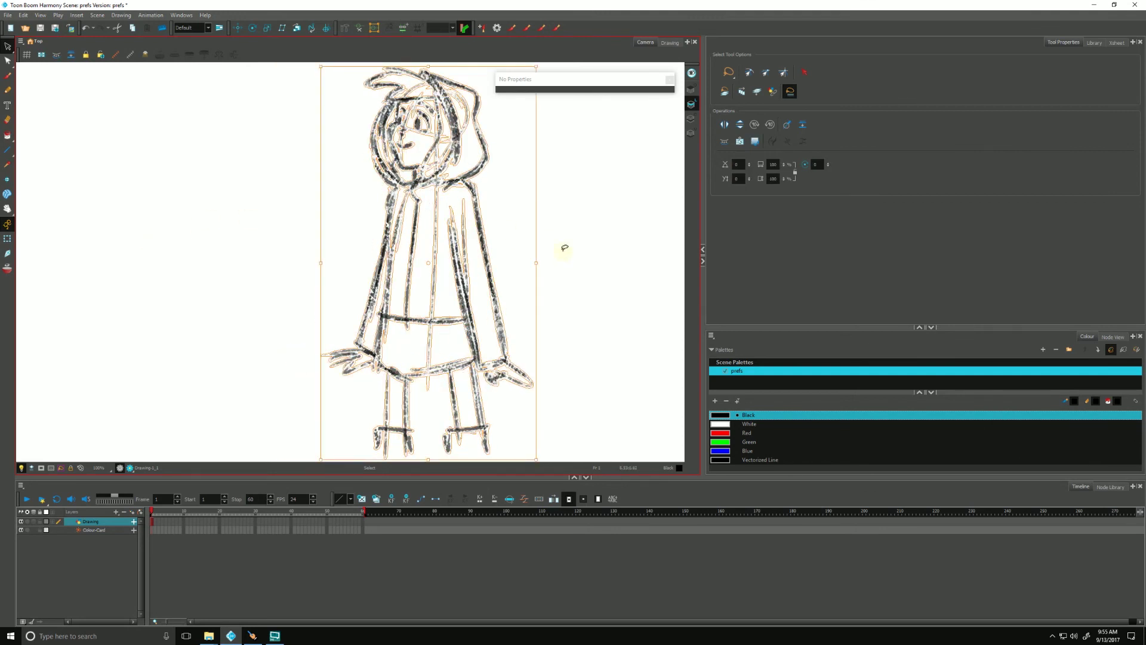
pyautogui.hotkey('ctrl', 'z')
pyautogui.click(466, 225)
pyautogui.click(447, 245)
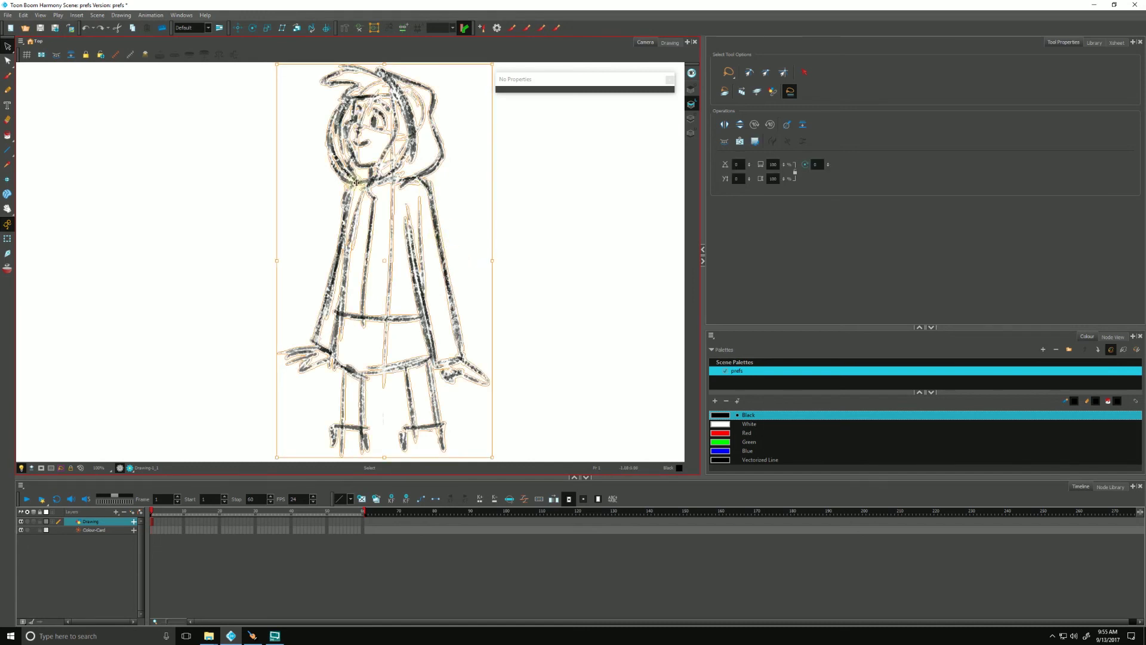
pyautogui.moveTo(448, 245)
pyautogui.mouseDown()
pyautogui.moveTo(212, 184)
pyautogui.moveTo(167, 189)
pyautogui.mouseUp()
pyautogui.hotkey('ctrl', 'z')
pyautogui.click(168, 262)
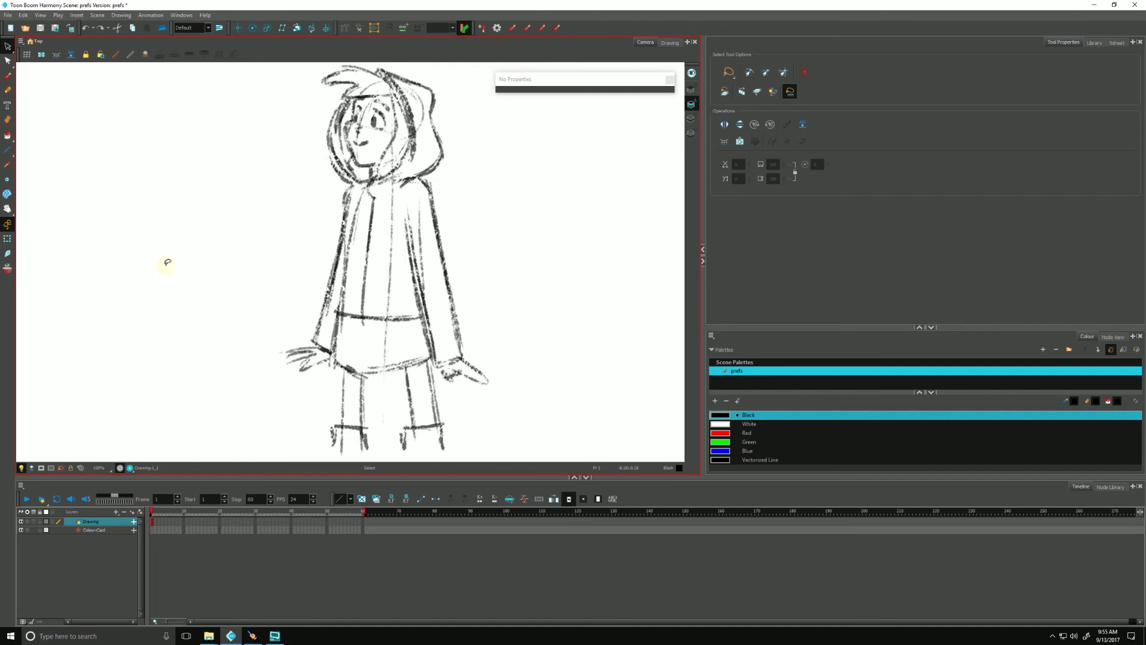
# Step: Choose the Brush and enable Auto Flatten in Tool Properties
pyautogui.moveTo(287, 371)
pyautogui.mouseDown()
pyautogui.moveTo(191, 371)
pyautogui.moveTo(179, 361)
pyautogui.mouseUp()
pyautogui.click(7, 75)
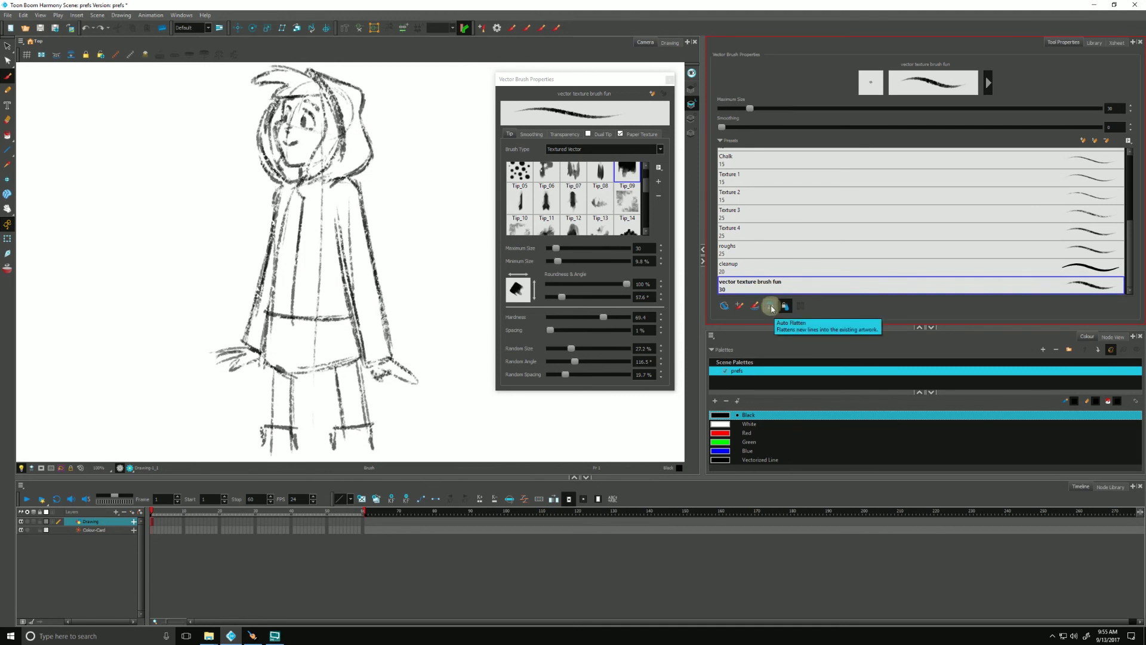
pyautogui.click(771, 310)
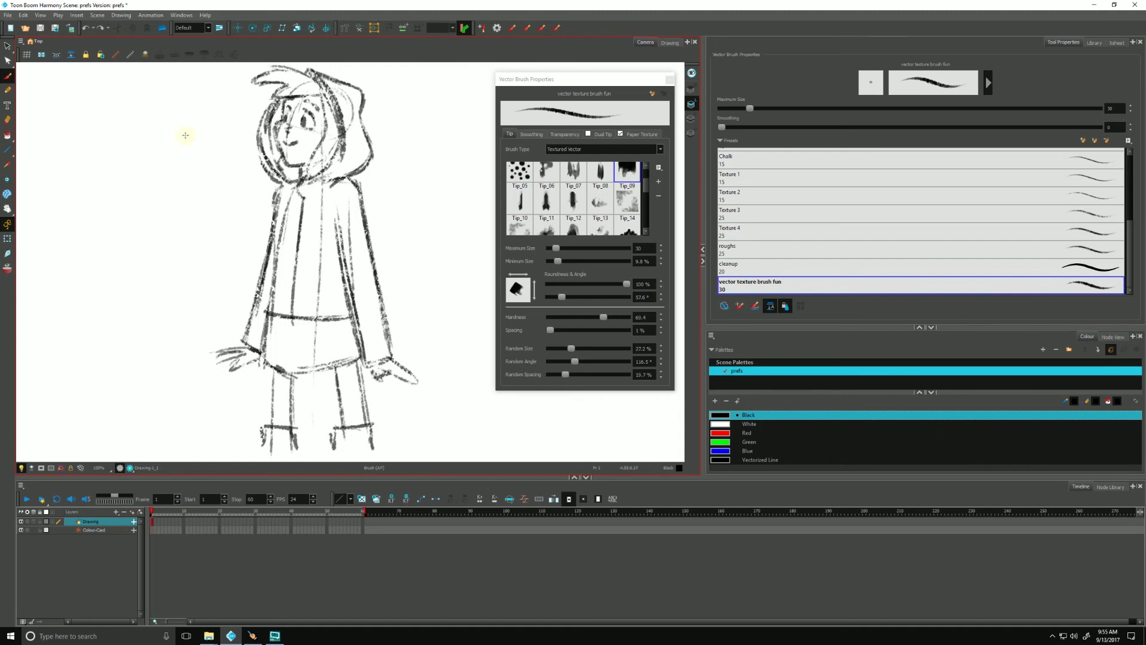
# Step: Draw a test X at the upper left and check it with Select by nudging it
pyautogui.moveTo(194, 131)
pyautogui.mouseDown()
pyautogui.moveTo(87, 160)
pyautogui.moveTo(200, 169)
pyautogui.mouseUp()
pyautogui.hotkey('alt', 's')
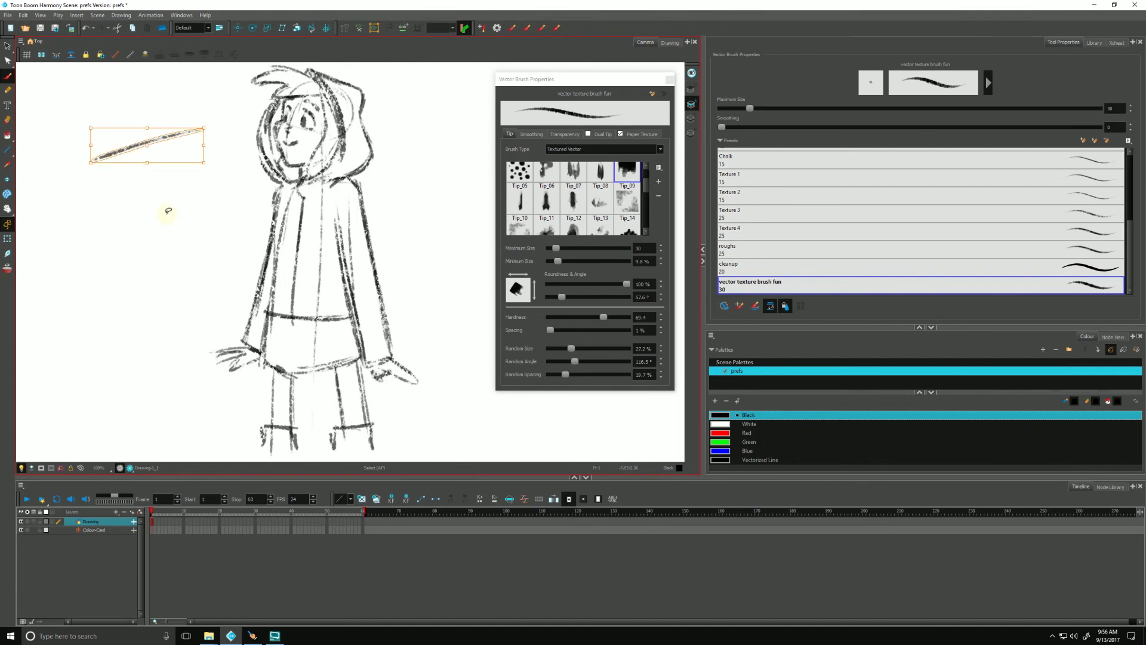
pyautogui.hotkey('alt', 'b')
pyautogui.moveTo(190, 185)
pyautogui.mouseDown()
pyautogui.moveTo(75, 78)
pyautogui.moveTo(206, 200)
pyautogui.mouseUp()
pyautogui.hotkey('alt', 's')
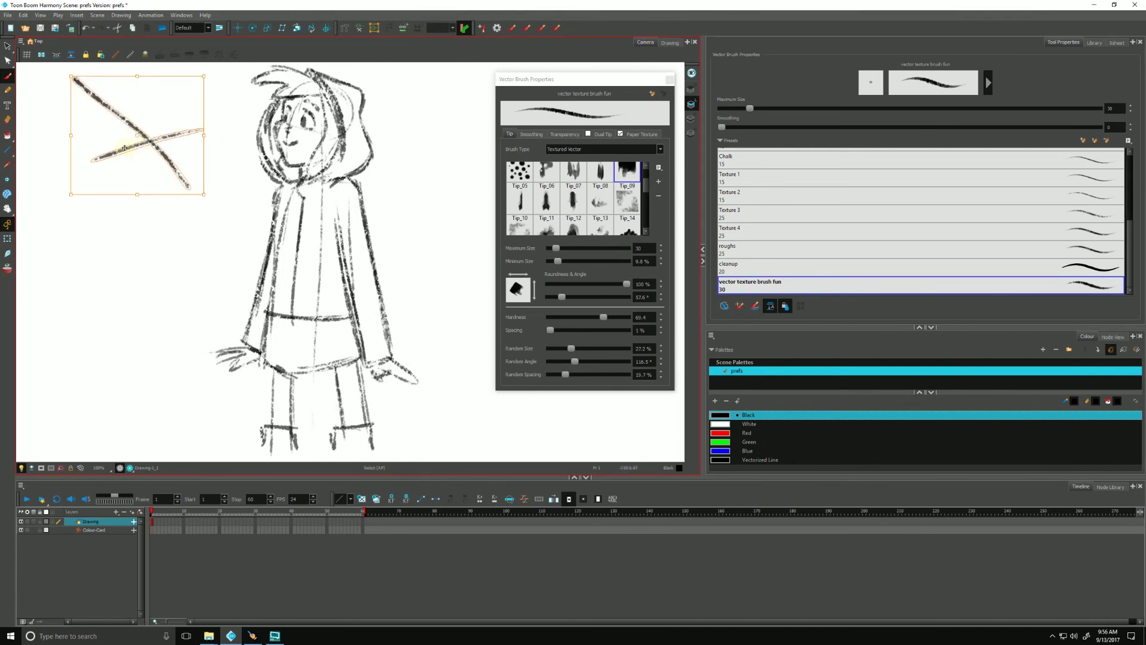
pyautogui.moveTo(137, 144)
pyautogui.mouseDown()
pyautogui.moveTo(84, 182)
pyautogui.moveTo(127, 155)
pyautogui.mouseUp()
pyautogui.hotkey('alt', 'b')
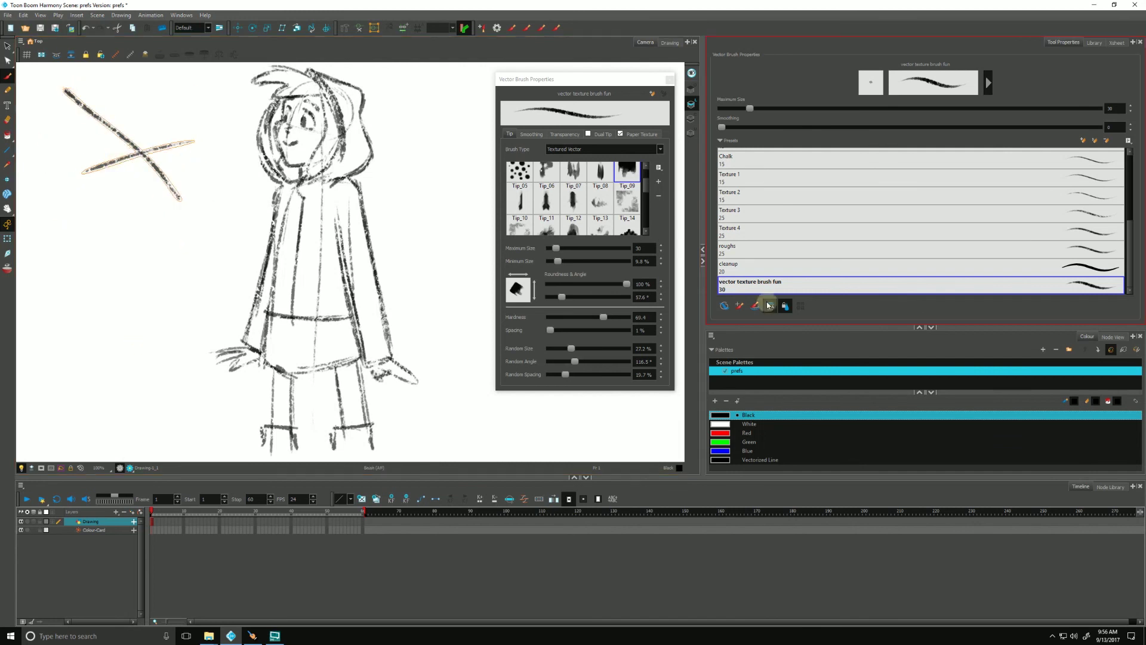
# Step: Draw a second X below, move one stroke, and toggle Auto Flatten off and on
pyautogui.moveTo(190, 296); pyautogui.dragTo(94, 235)
pyautogui.moveTo(179, 224); pyautogui.dragTo(90, 303)
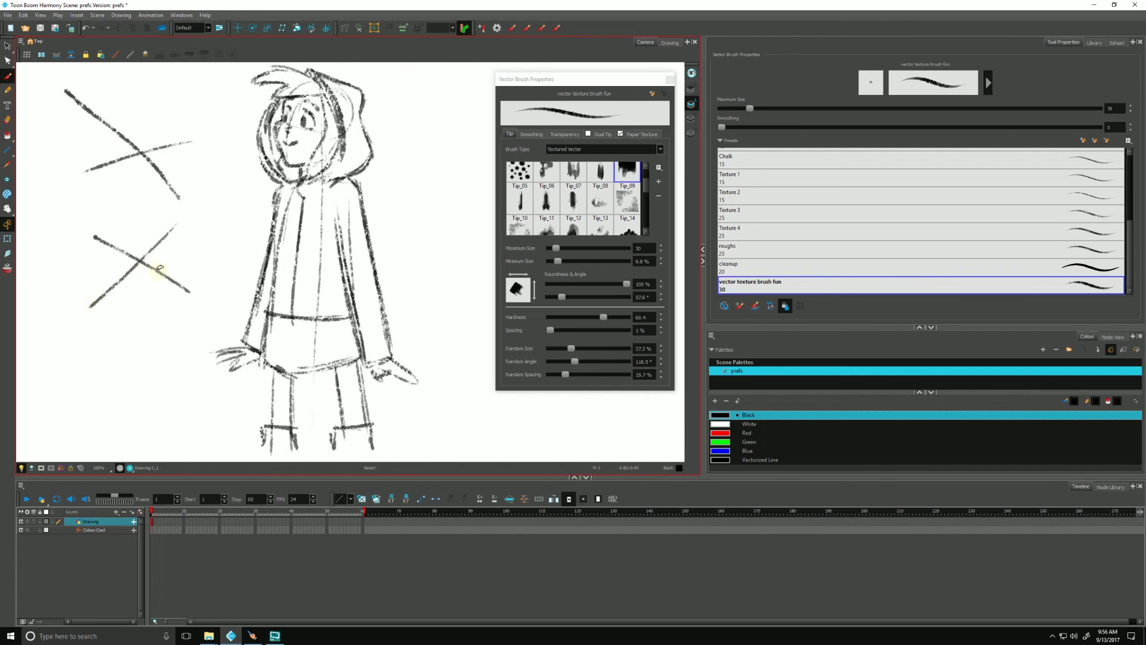
pyautogui.hotkey('alt', 's')
pyautogui.click(149, 266)
pyautogui.moveTo(147, 257); pyautogui.dragTo(129, 271)
pyautogui.click(147, 233)
pyautogui.click(165, 237)
pyautogui.hotkey('alt', 'b')
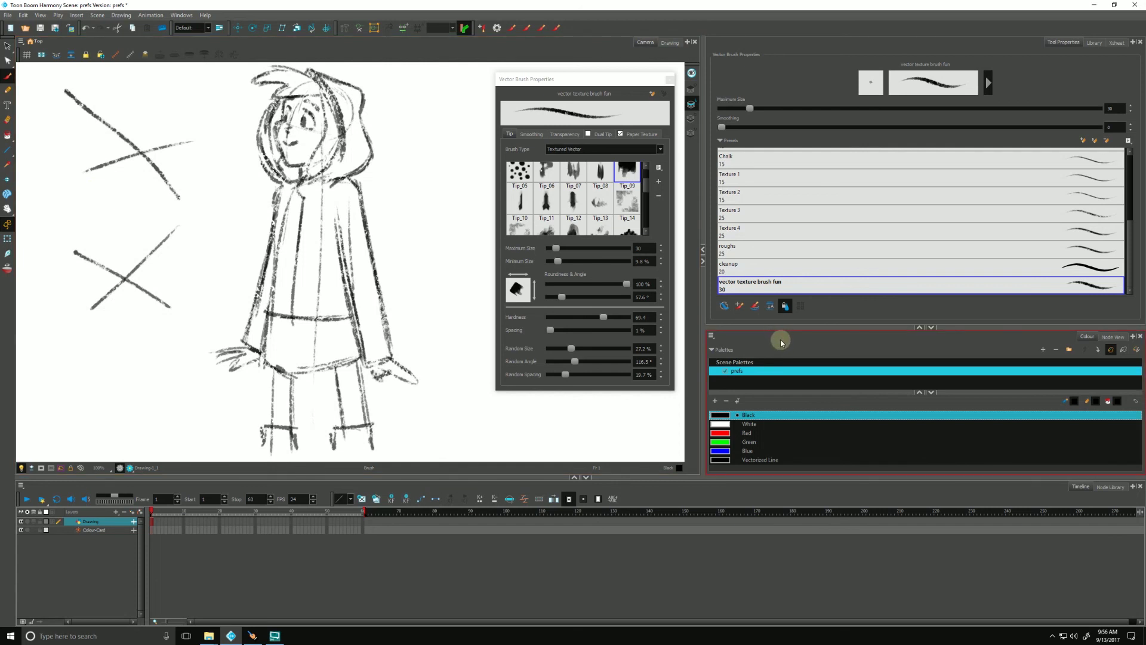
pyautogui.click(774, 322)
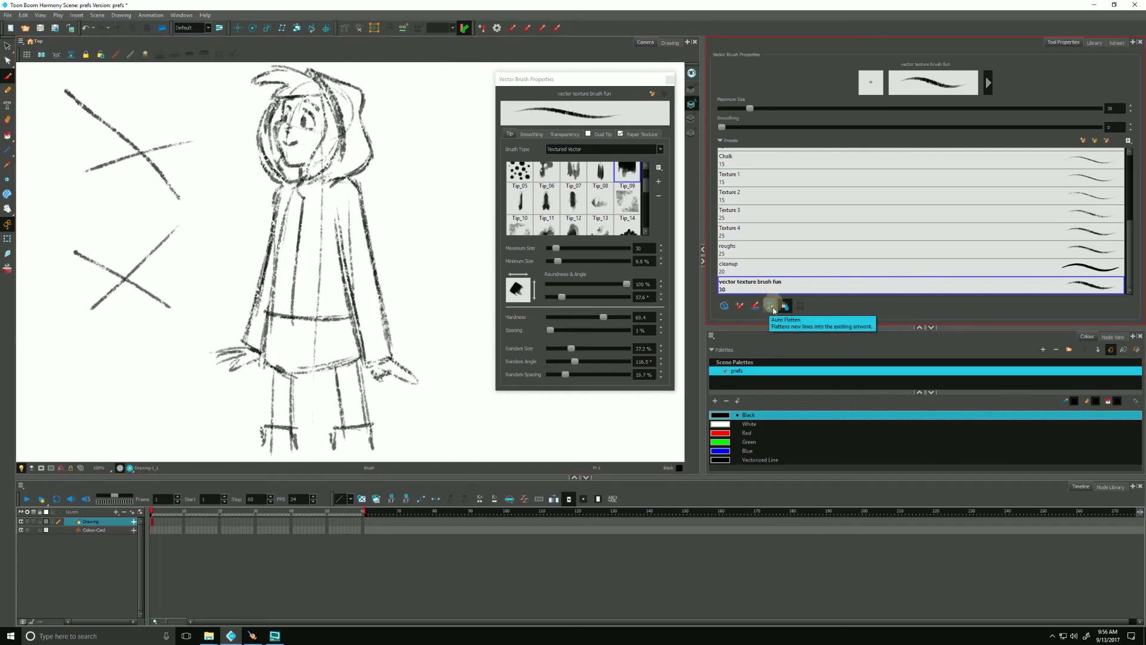
pyautogui.click(771, 307)
pyautogui.click(770, 308)
# Step: Sketch a small head at the upper right, check its strokes, and lasso its face with the Cutter
pyautogui.moveTo(417, 114)
pyautogui.mouseDown()
pyautogui.moveTo(400, 178)
pyautogui.moveTo(434, 159)
pyautogui.moveTo(402, 114)
pyautogui.moveTo(429, 118)
pyautogui.moveTo(377, 136)
pyautogui.moveTo(397, 115)
pyautogui.moveTo(384, 162)
pyautogui.moveTo(427, 172)
pyautogui.moveTo(388, 192)
pyautogui.moveTo(377, 174)
pyautogui.moveTo(381, 186)
pyautogui.moveTo(397, 131)
pyautogui.moveTo(389, 169)
pyautogui.moveTo(424, 170)
pyautogui.moveTo(385, 144)
pyautogui.moveTo(417, 161)
pyautogui.moveTo(381, 151)
pyautogui.moveTo(391, 174)
pyautogui.mouseUp()
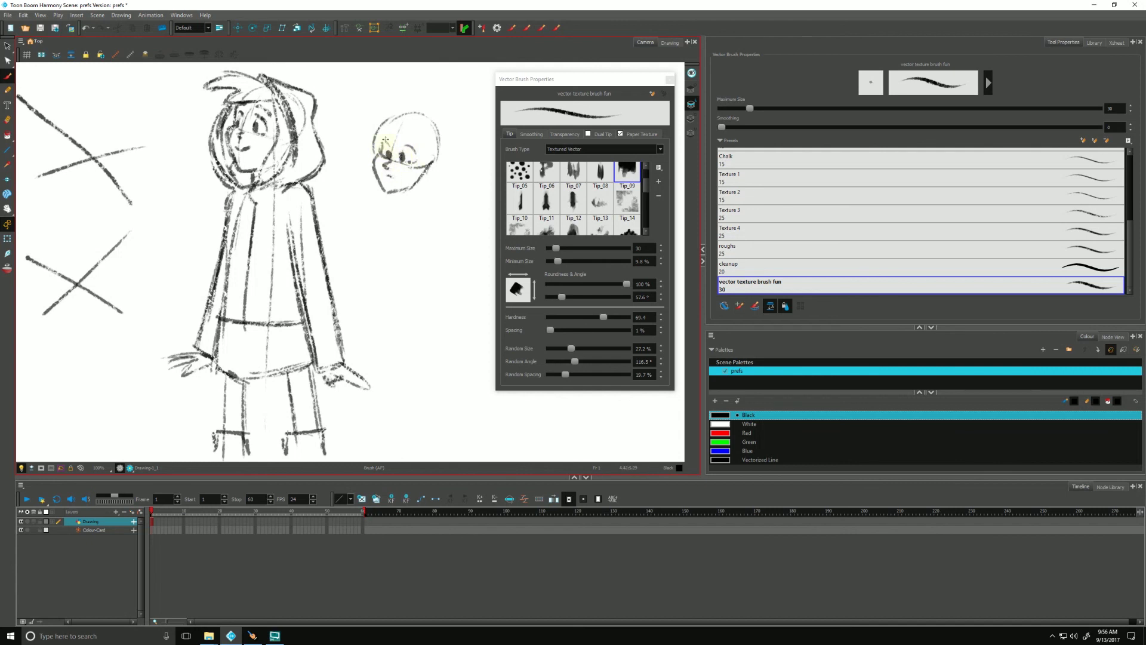
pyautogui.hotkey('alt', 's')
pyautogui.moveTo(382, 122); pyautogui.dragTo(429, 158)
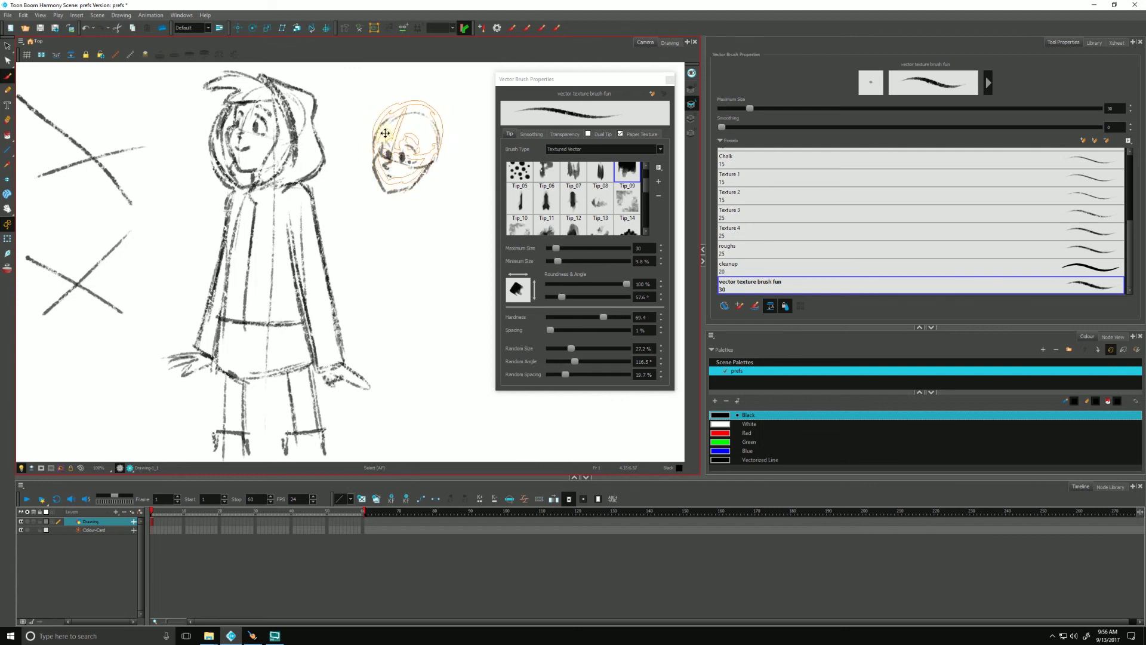
pyautogui.click(353, 153)
pyautogui.hotkey('alt', 'b')
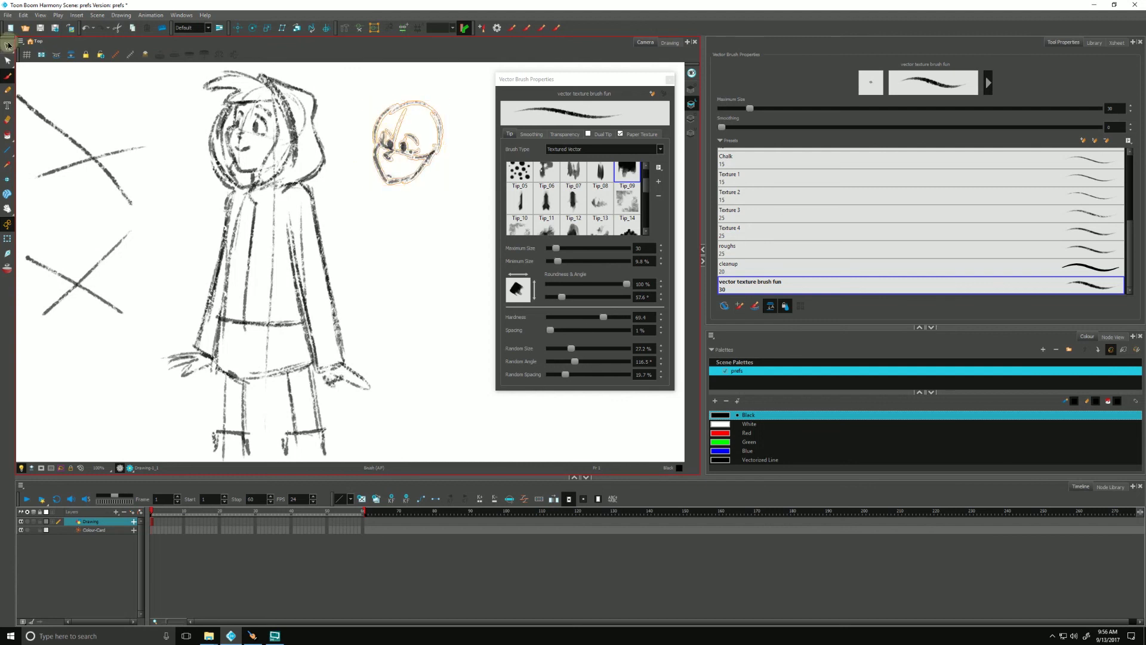
pyautogui.moveTo(7, 45); pyautogui.dragTo(36, 52)
pyautogui.moveTo(418, 117)
pyautogui.mouseDown()
pyautogui.moveTo(425, 145)
pyautogui.moveTo(388, 128)
pyautogui.mouseUp()
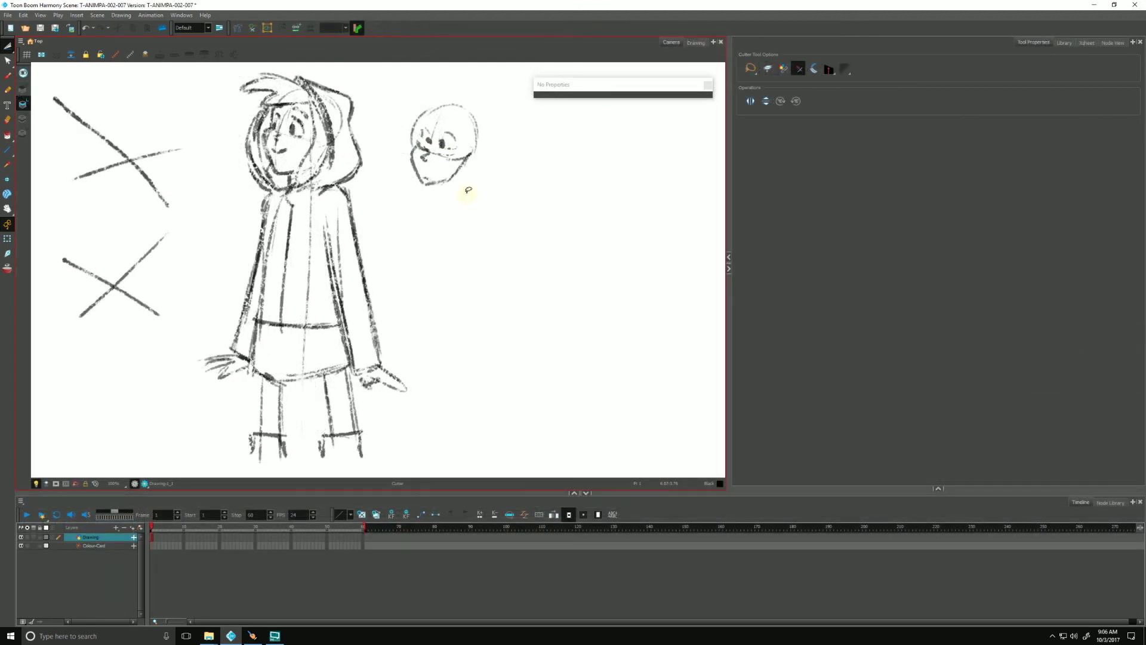
pyautogui.click(8, 46)
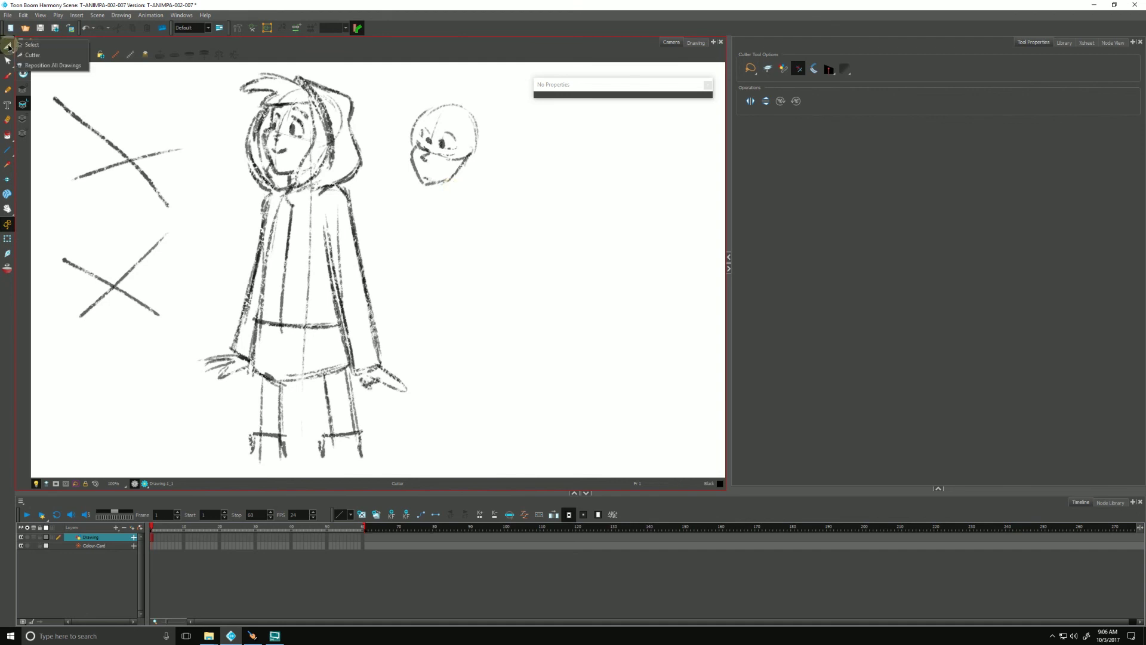
pyautogui.click(21, 46)
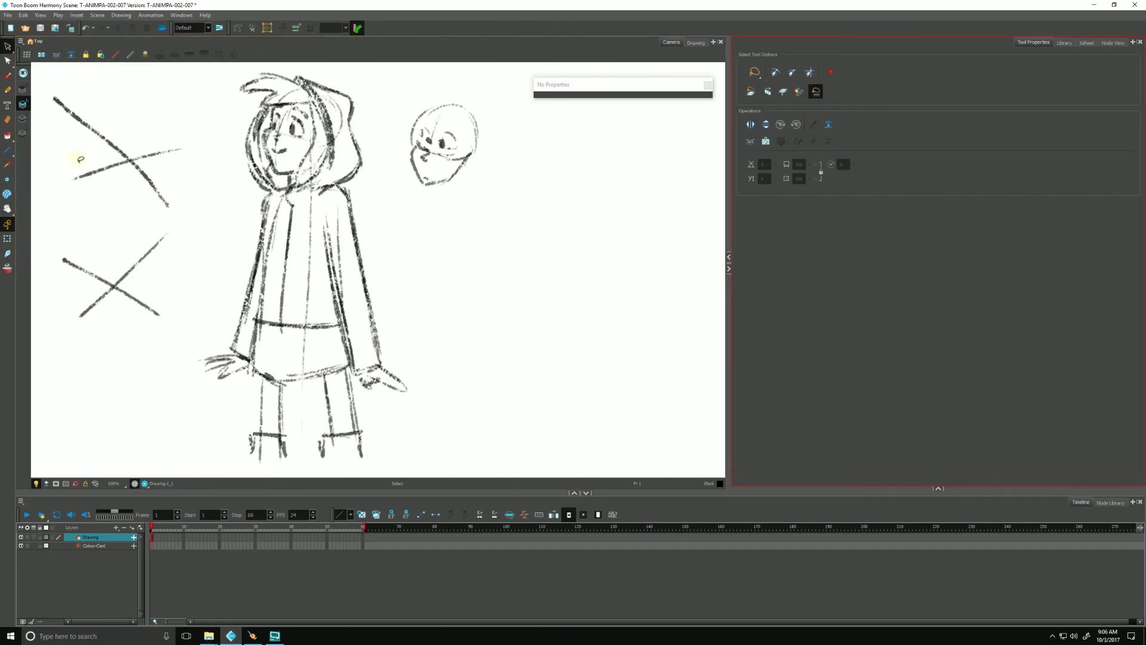
pyautogui.moveTo(107, 235); pyautogui.dragTo(123, 358)
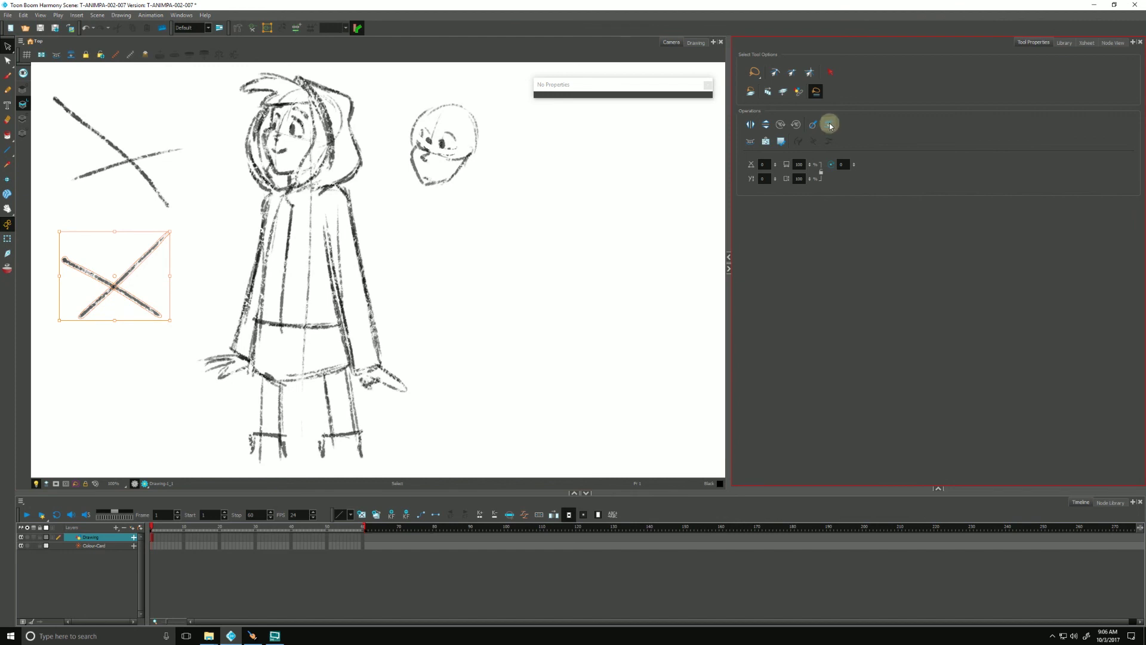
pyautogui.click(90, 312)
pyautogui.click(102, 281)
pyautogui.click(98, 357)
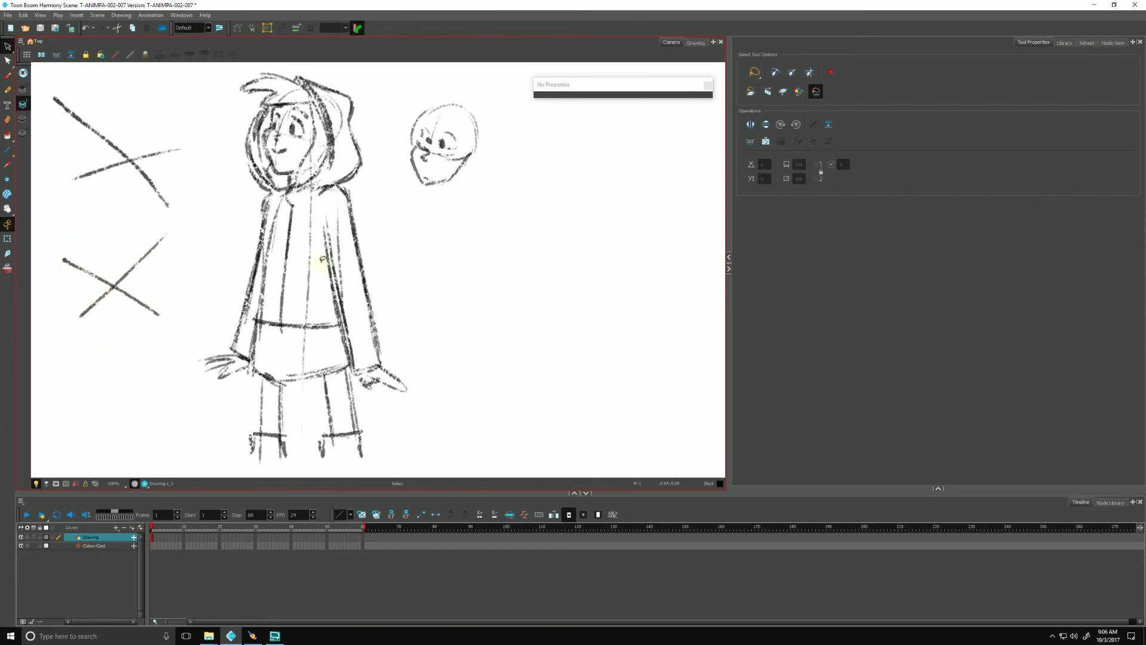